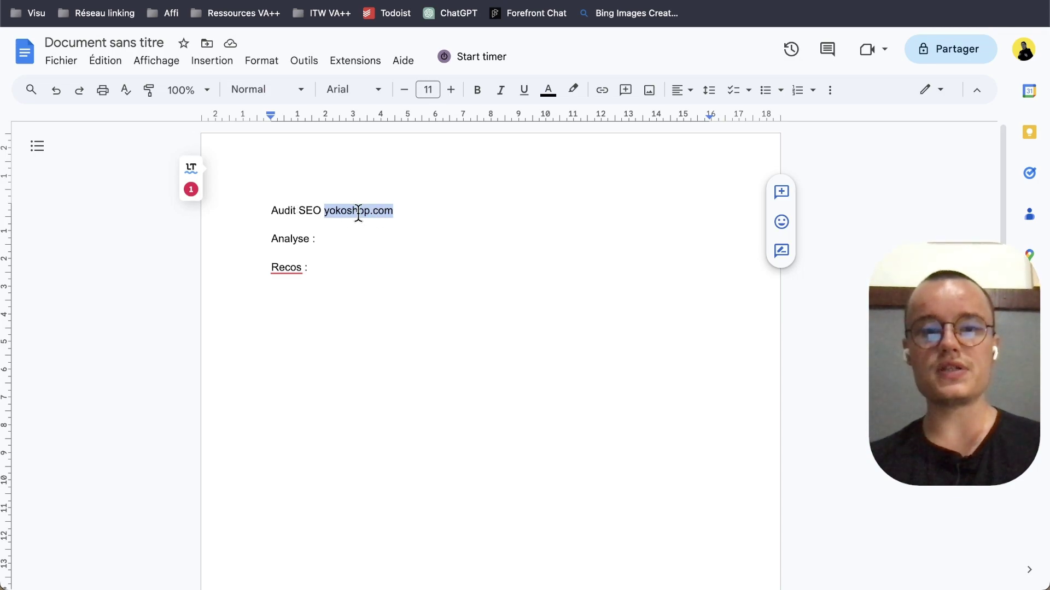
Format the "Audit SEO yokoshop.com" line as Heading 1 and the "Analyse :" and "Recos :" lines as Heading 2
key("ctrl+alt+1")
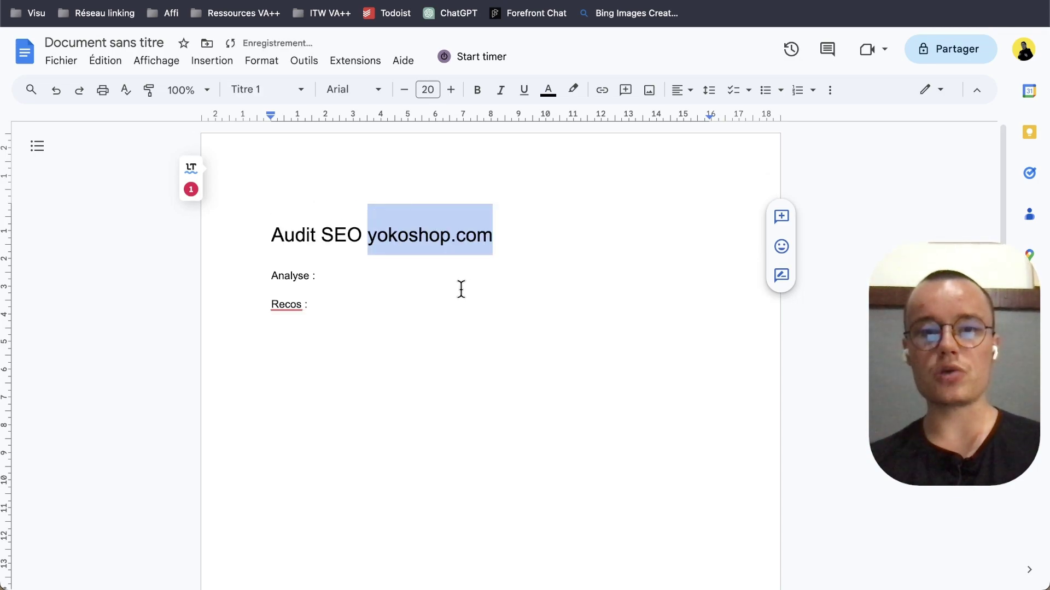
left_click(356, 281)
key("ctrl+alt+2")
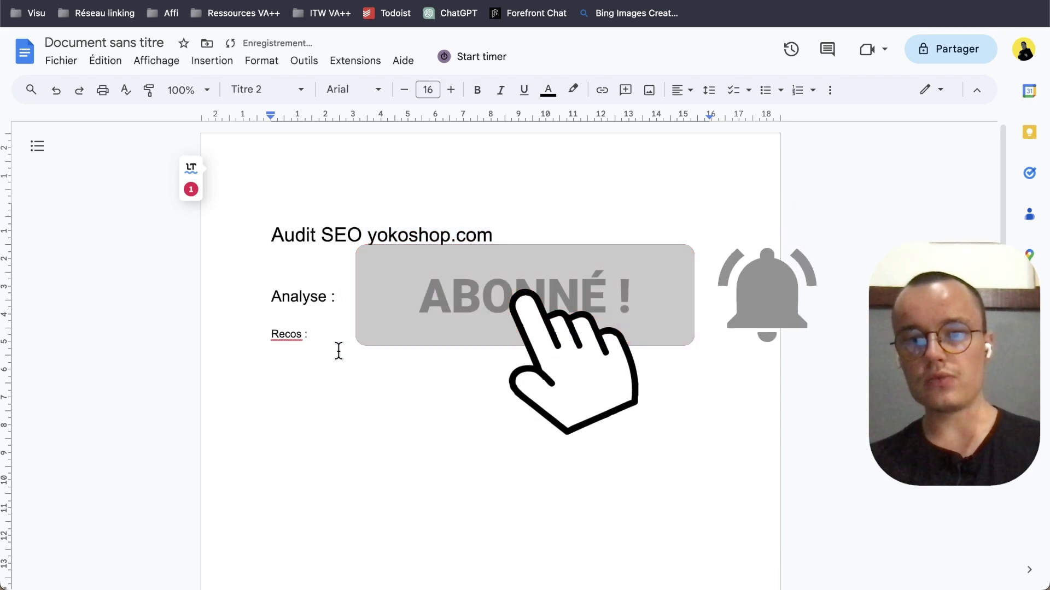
left_click(330, 334)
key("ctrl+alt+2")
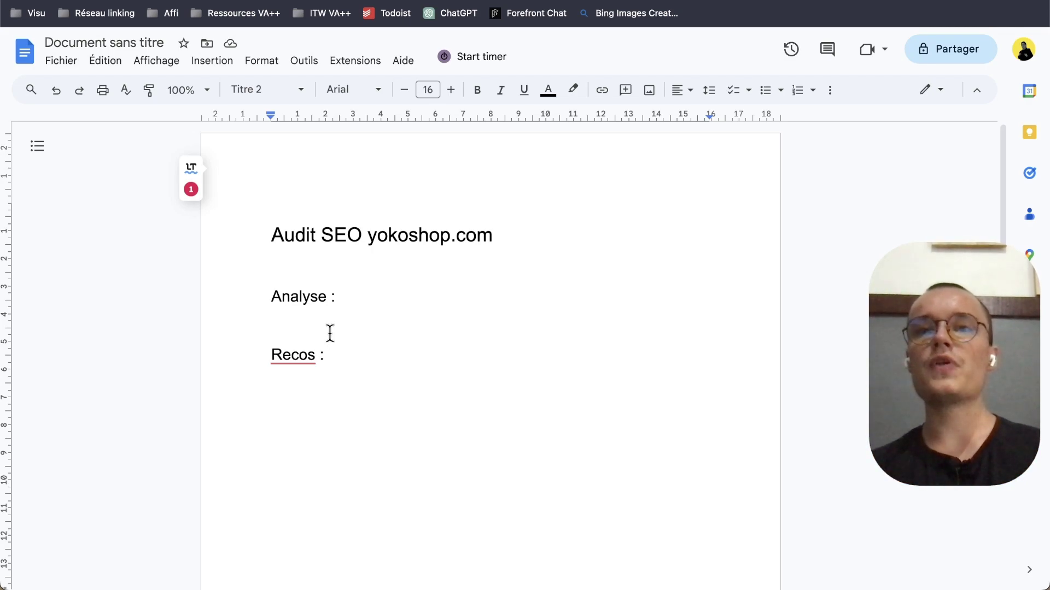
Switch to the Semrush organic research report for yokoshop.com and examine the estimated traffic trend
key("ctrl+Tab")
scroll(590, 335, "up", 10)
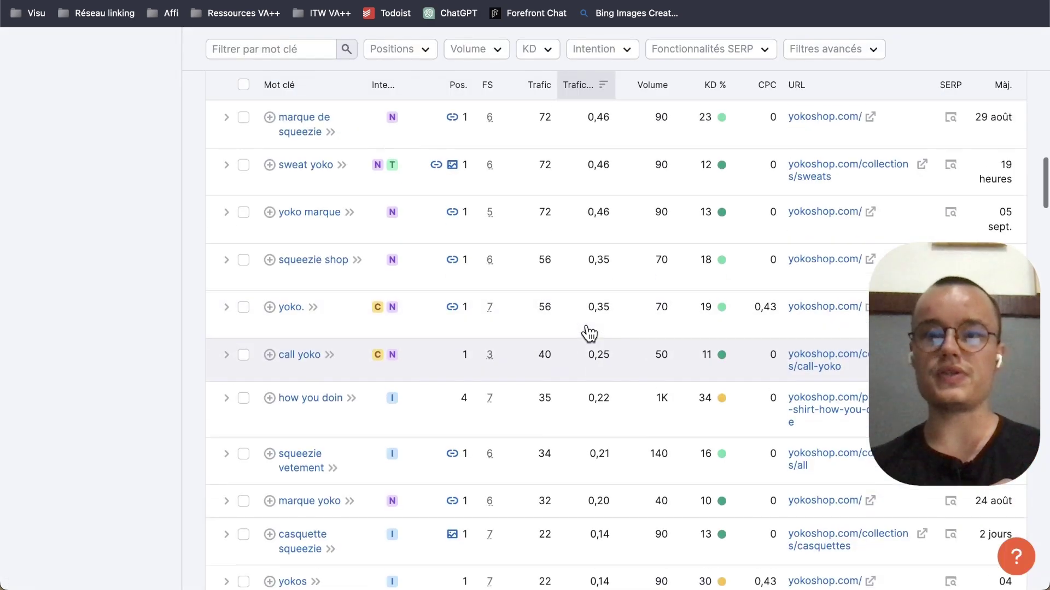
scroll(589, 334, "up", 8)
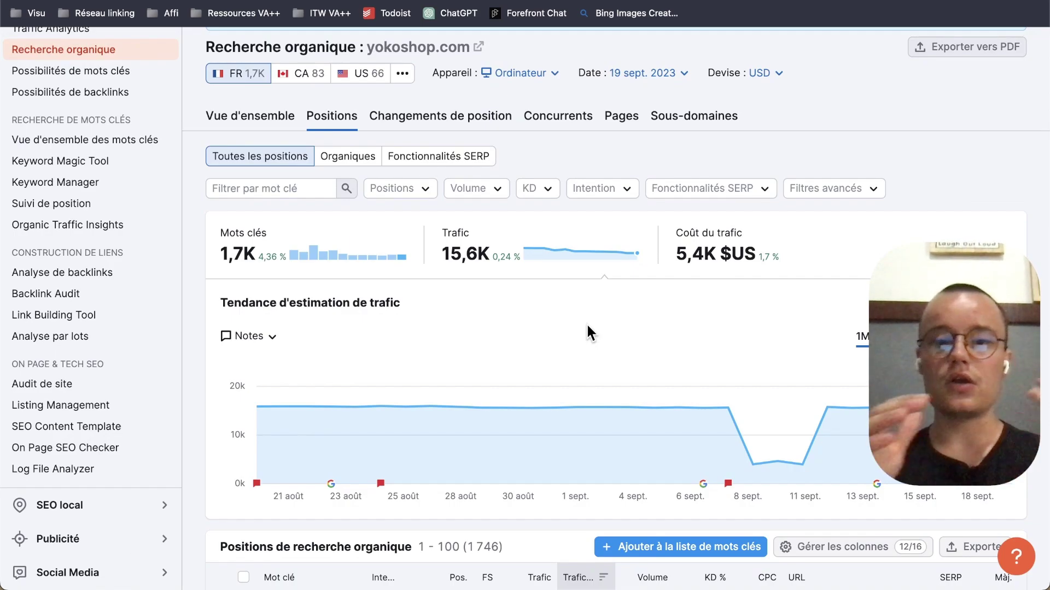
scroll(588, 332, "down", 3)
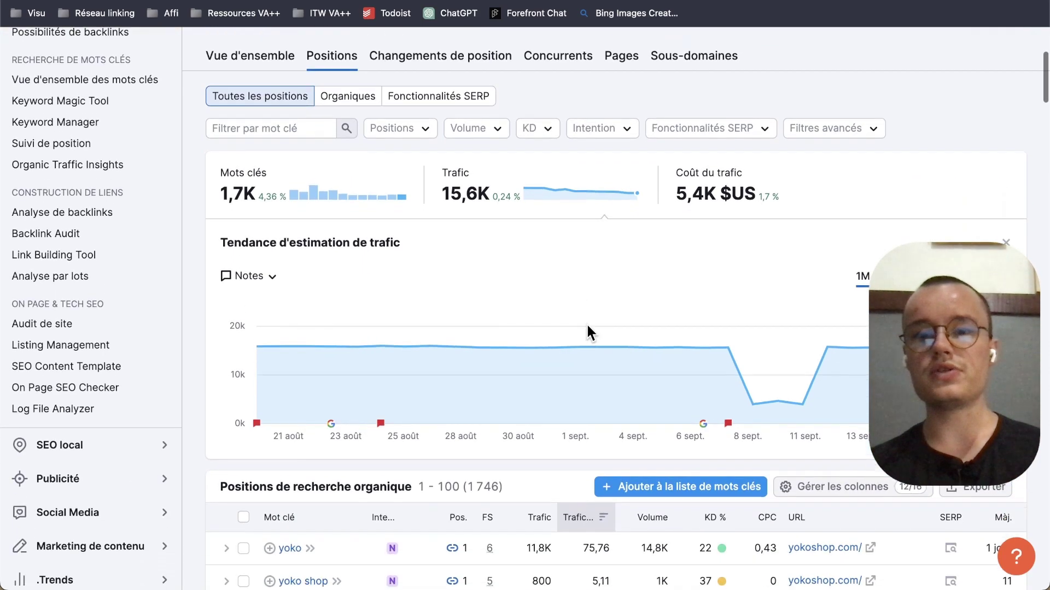
mouse_move(783, 311)
scroll(782, 303, "up", 1)
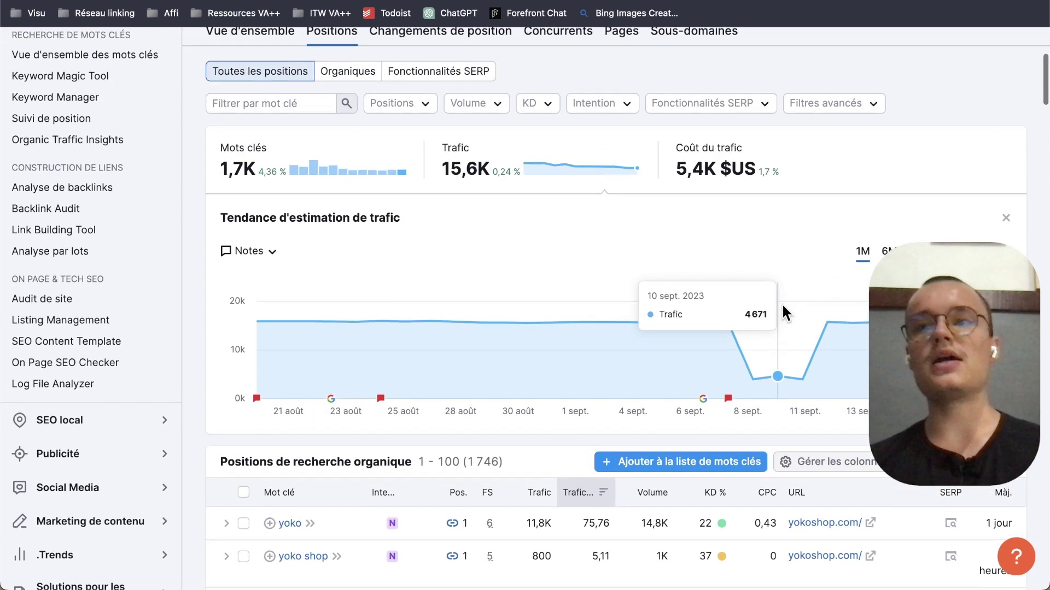
Set up an advanced filter condition on the organic positions that excludes keywords containing "yoko"
left_click(837, 106)
left_click(518, 149)
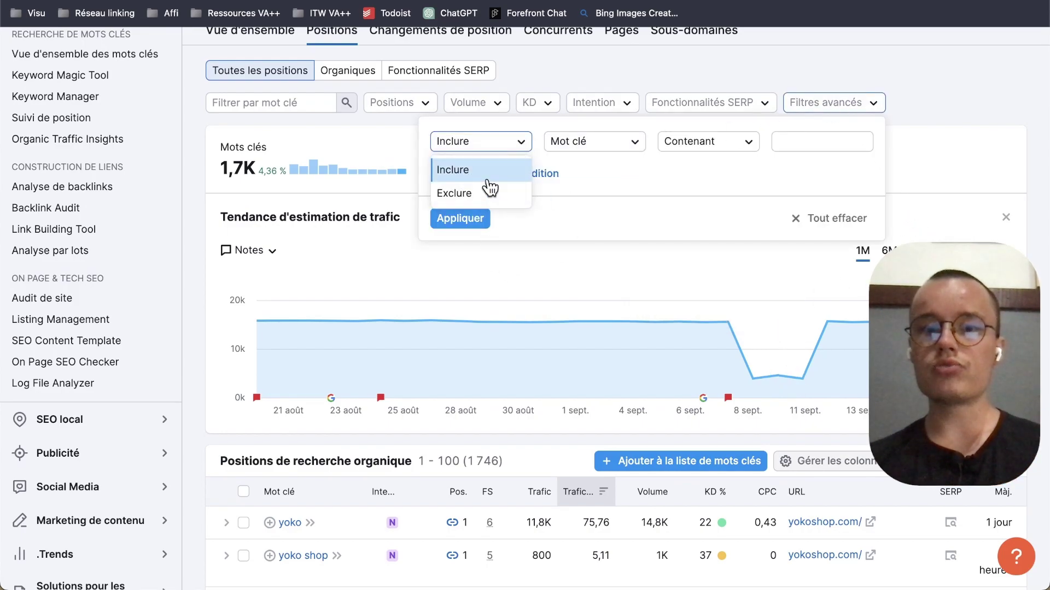
left_click(810, 143)
left_click(808, 140)
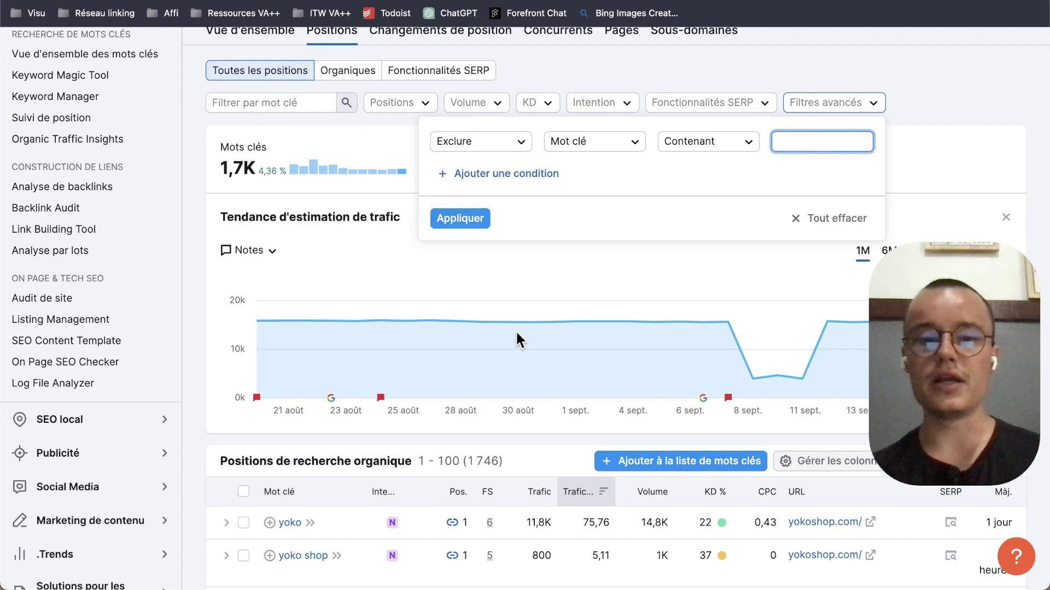
scroll(518, 339, "down", 3)
scroll(438, 356, "down", 2)
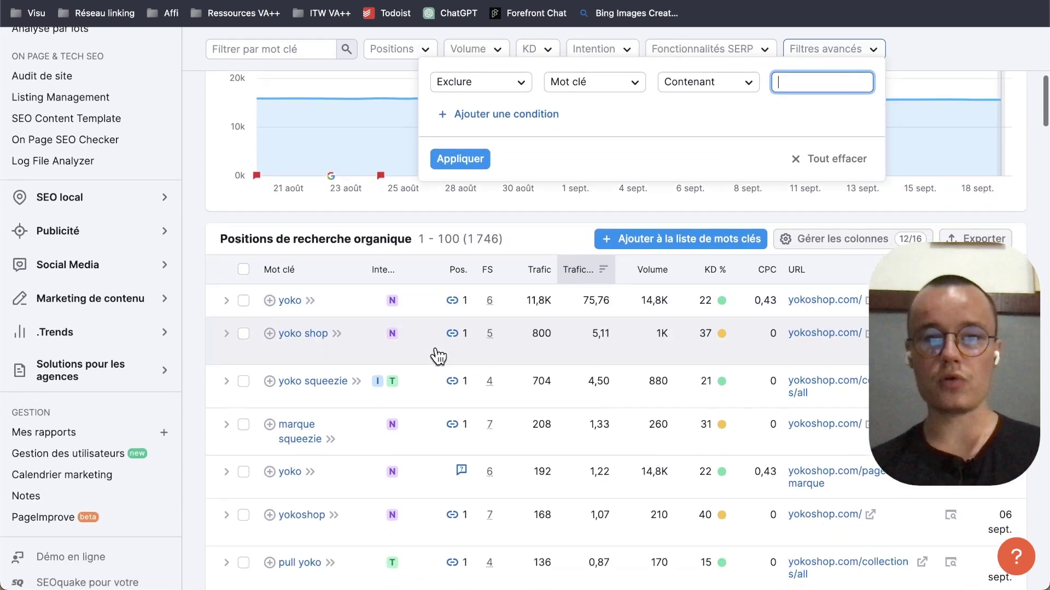
scroll(343, 302, "down", 1)
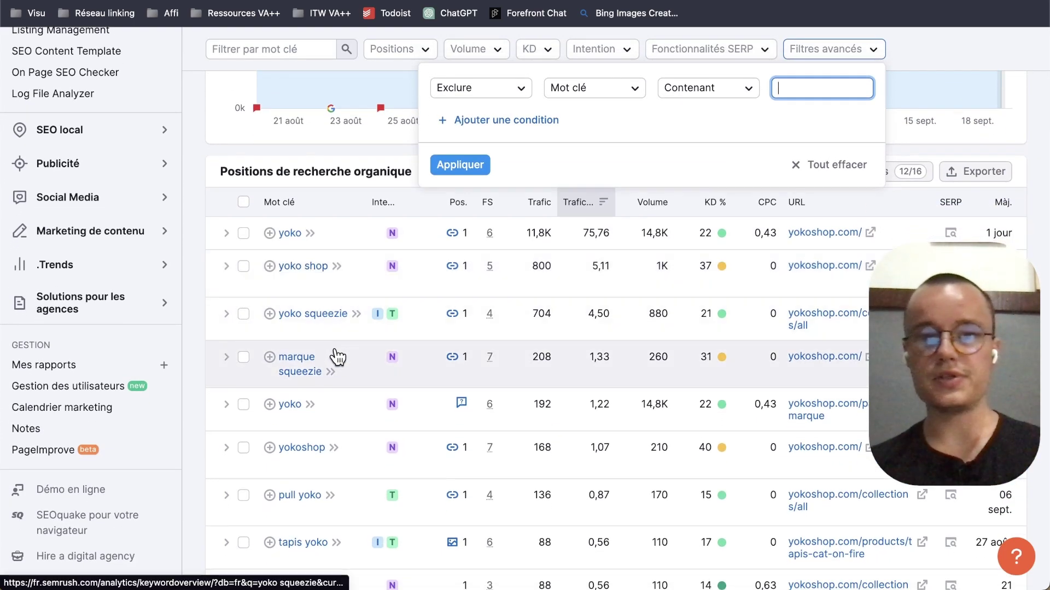
scroll(342, 378, "down", 2)
scroll(343, 383, "down", 3)
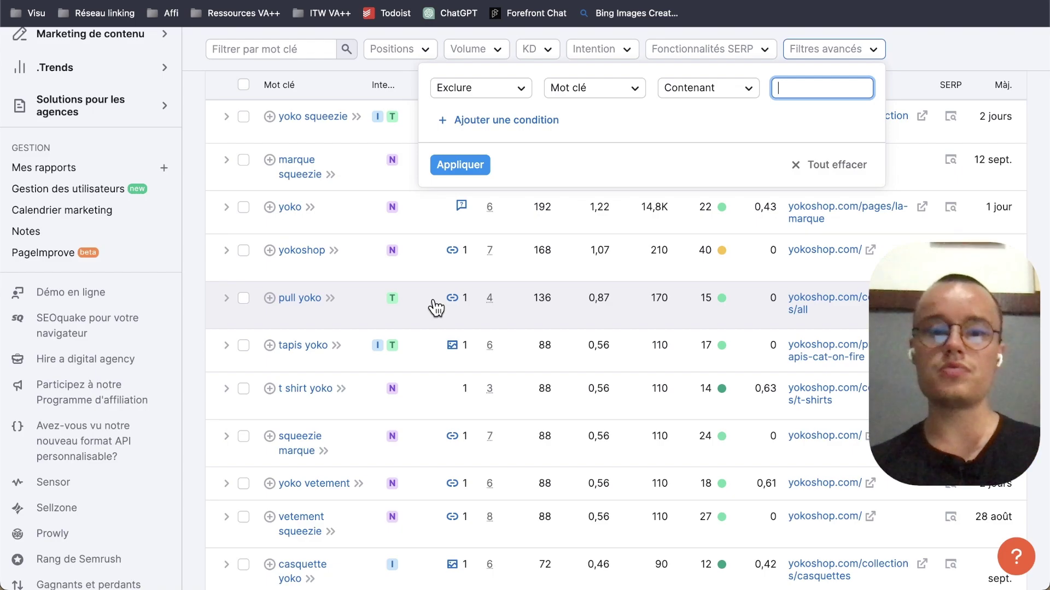
scroll(436, 308, "up", 10)
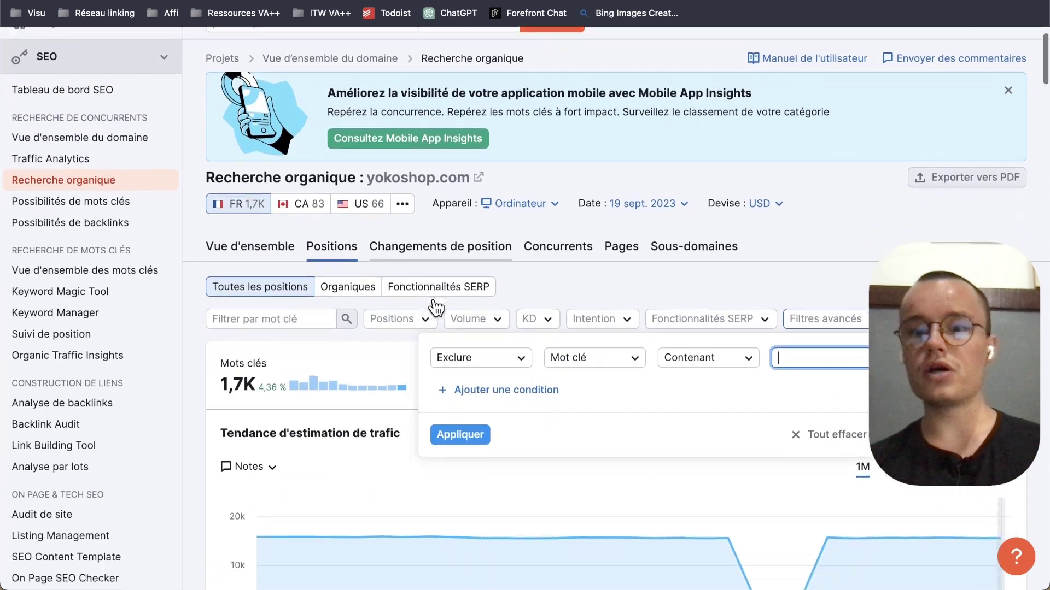
scroll(436, 308, "down", 4)
scroll(435, 308, "down", 1)
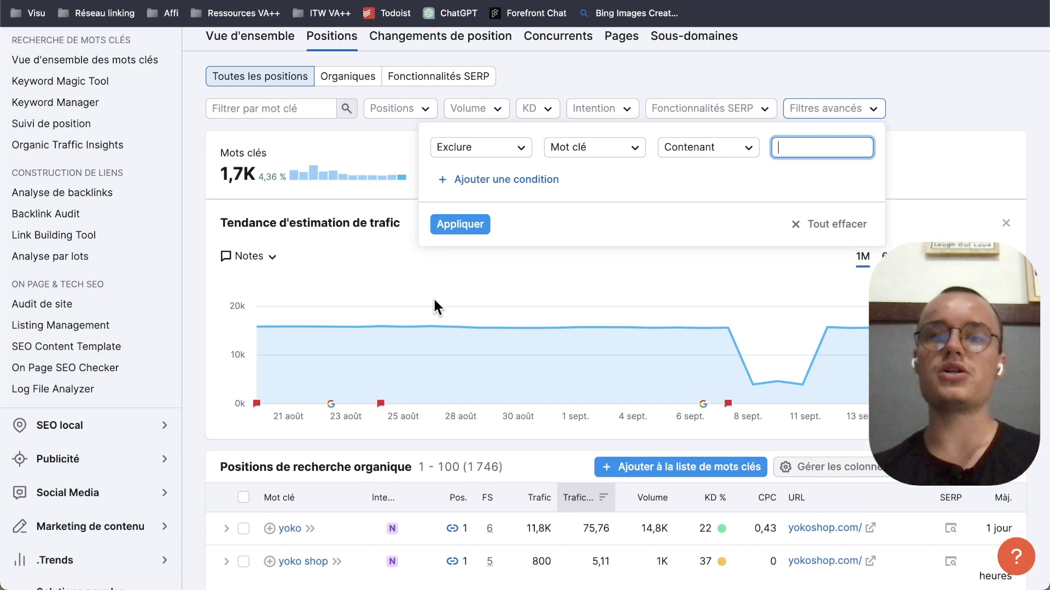
type("yoko")
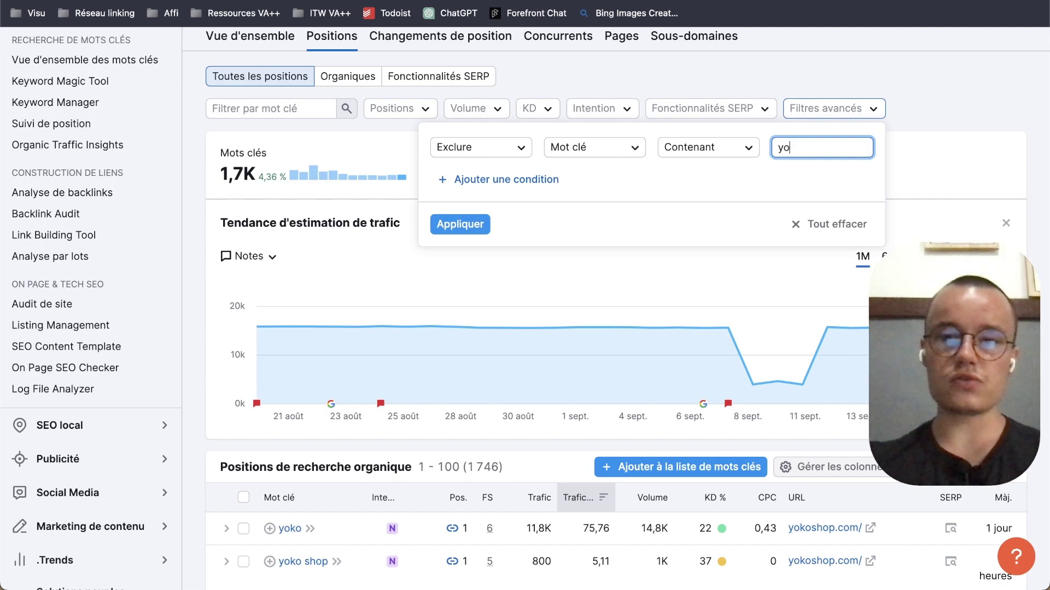
Add a second condition excluding keywords containing "squeezie" and apply the advanced filters
left_click(496, 192)
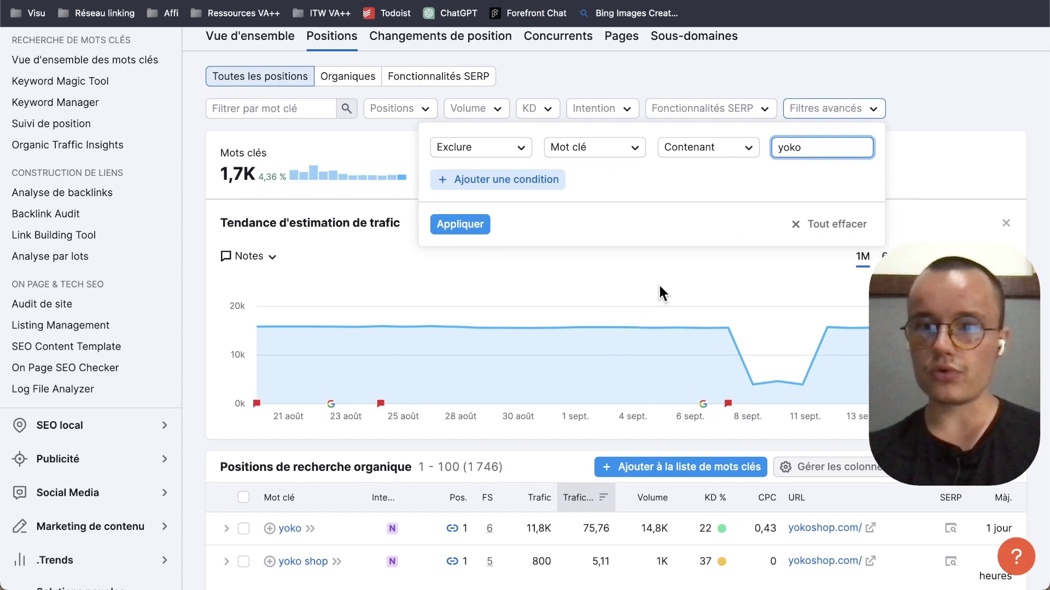
left_click(497, 179)
left_click(486, 177)
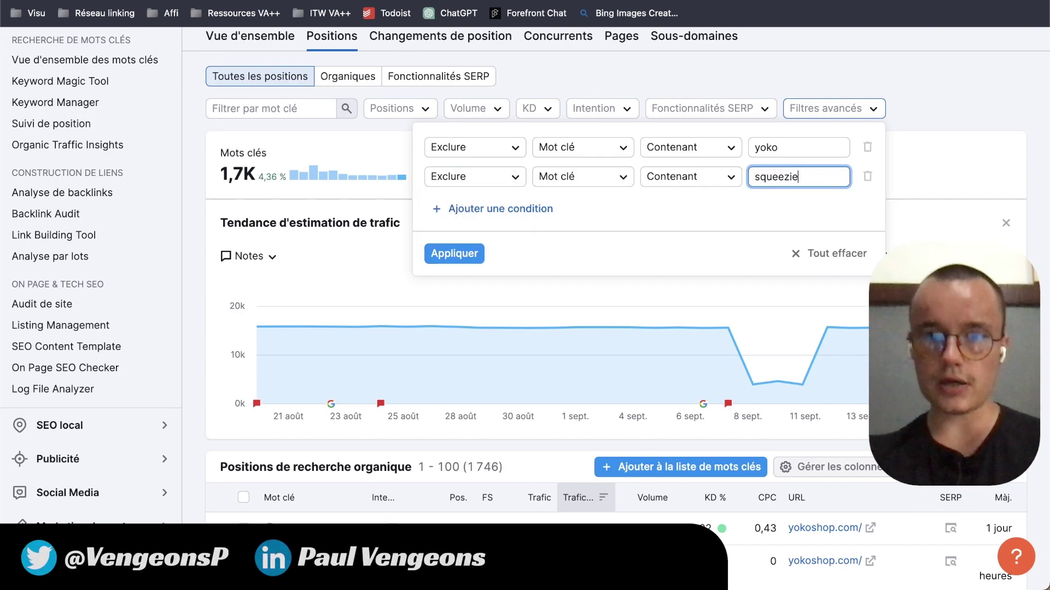
left_click(460, 254)
Examine the filtered non-brand keywords of yokoshop.com, comparing their positions, traffic, search volumes, difficulty and ranking URLs
scroll(509, 349, "down", 6)
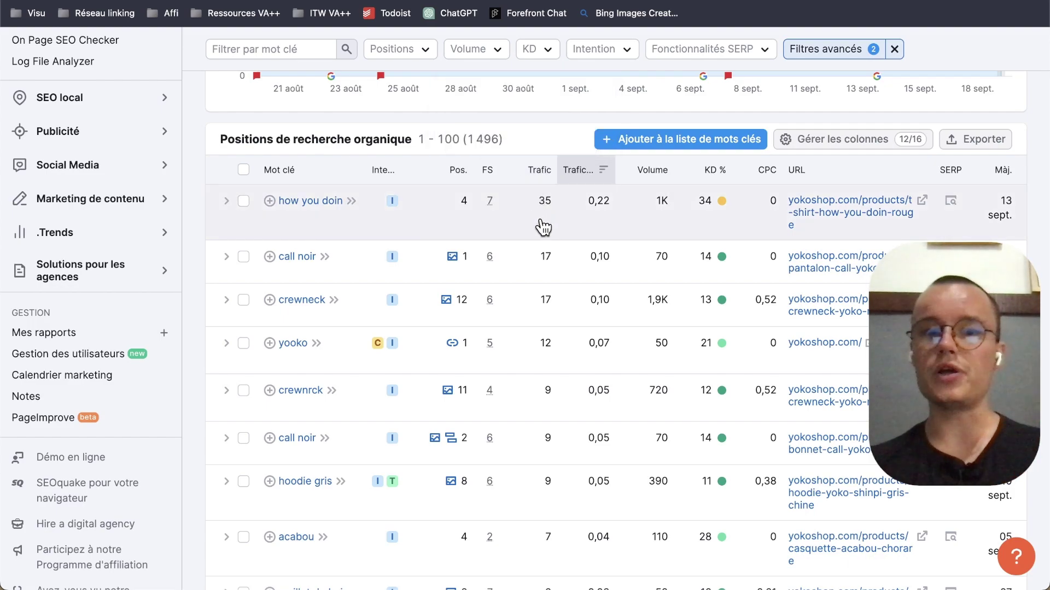
scroll(539, 225, "down", 1)
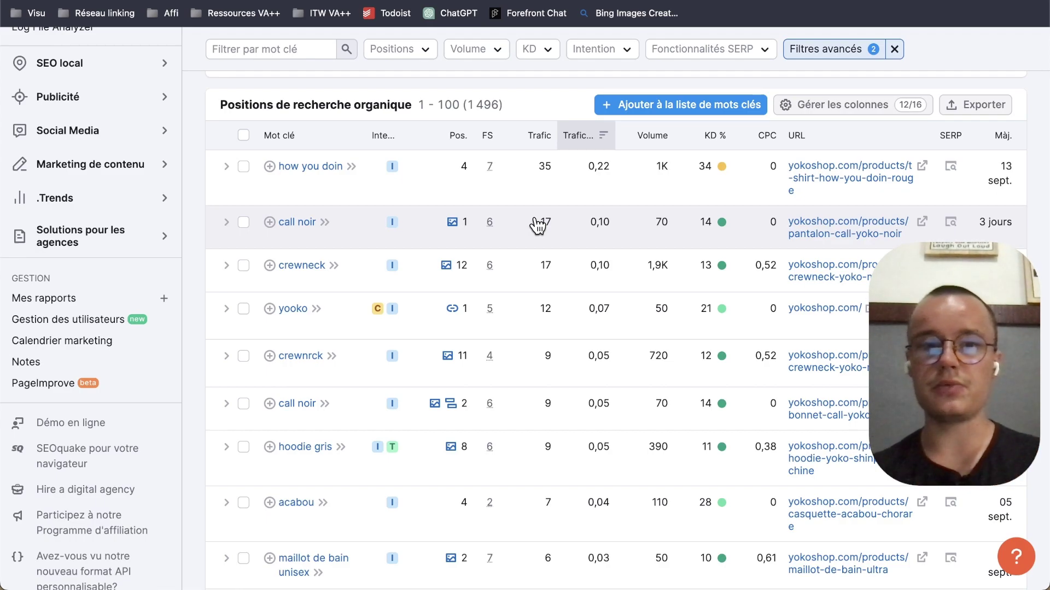
scroll(738, 229, "down", 1)
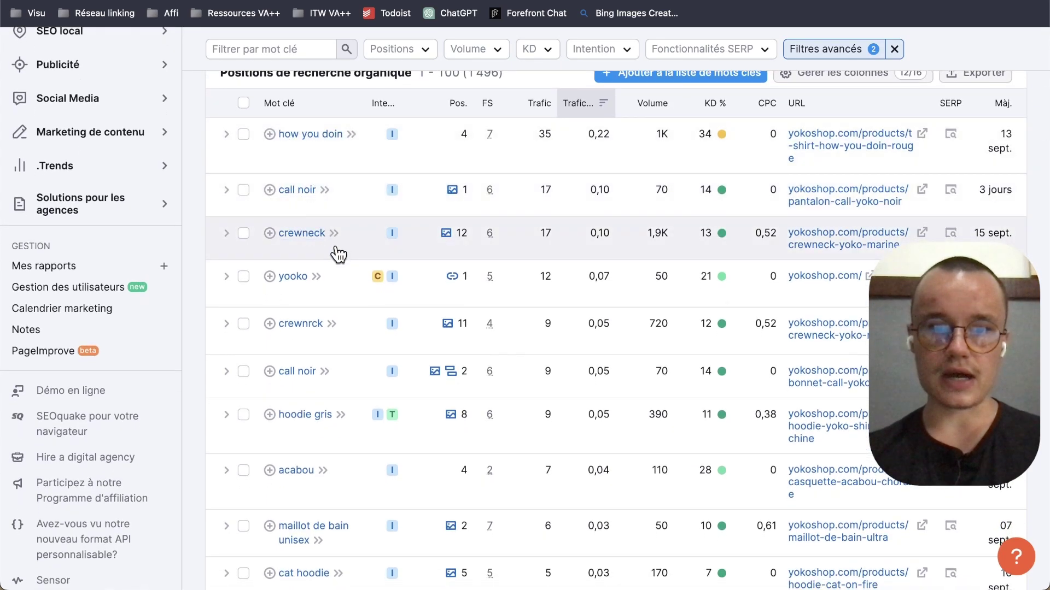
scroll(336, 254, "down", 3)
scroll(338, 254, "down", 4)
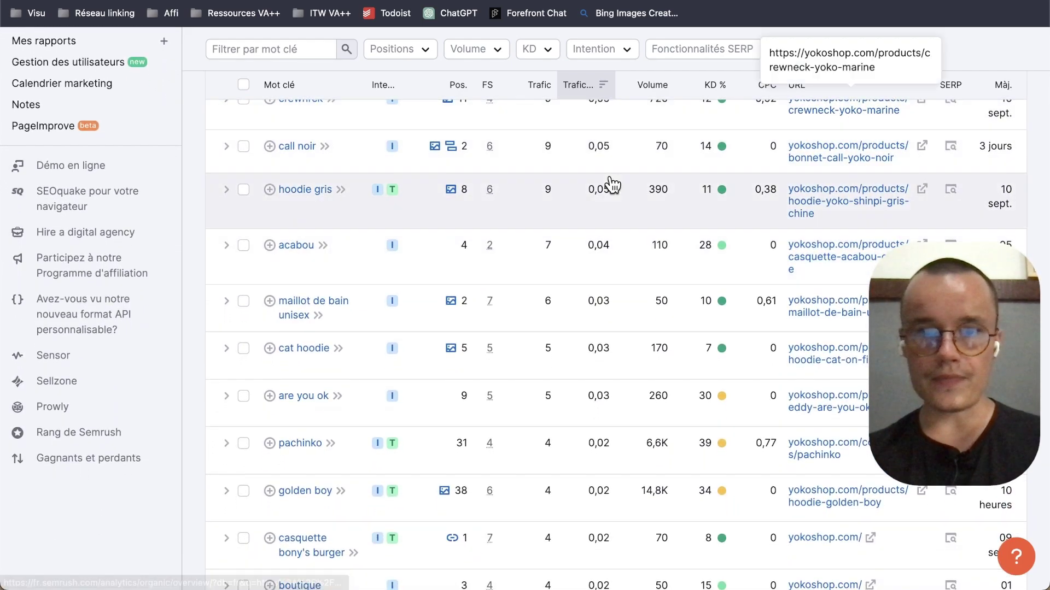
scroll(612, 185, "down", 1)
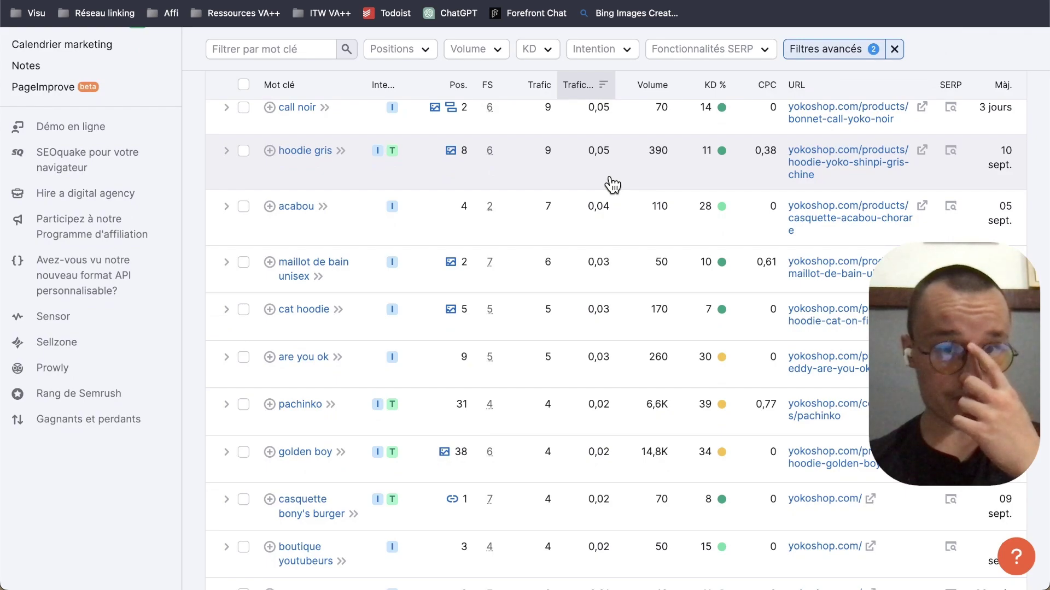
scroll(613, 184, "down", 3)
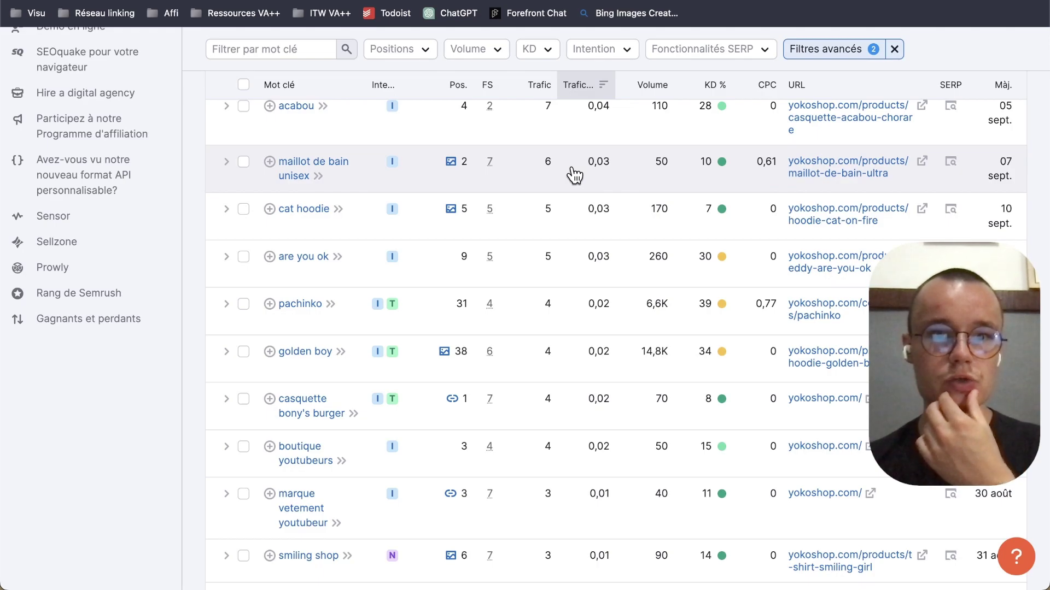
scroll(574, 175, "down", 2)
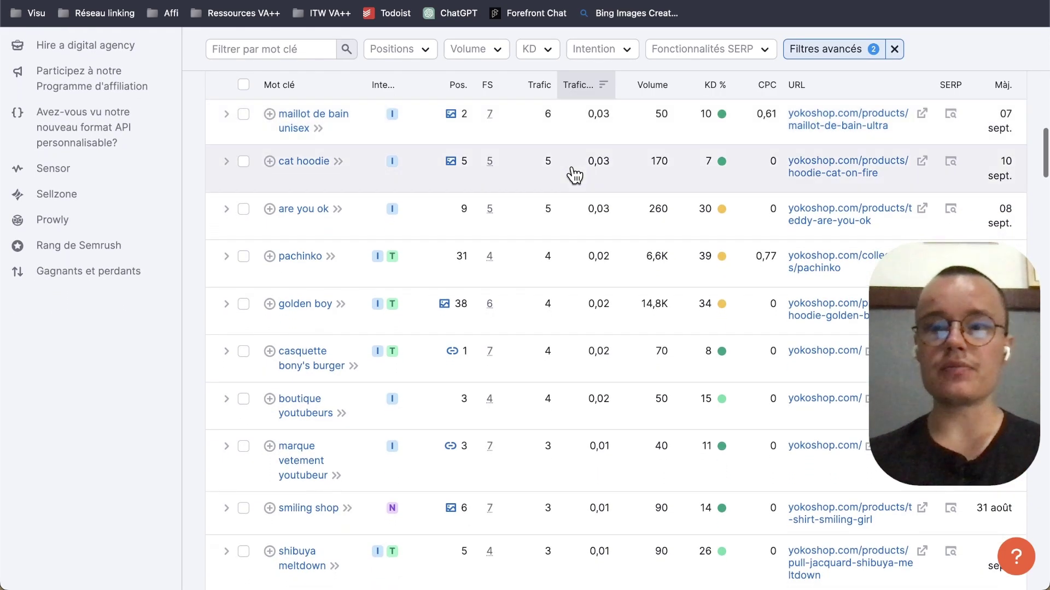
scroll(574, 175, "up", 1)
scroll(574, 175, "down", 1)
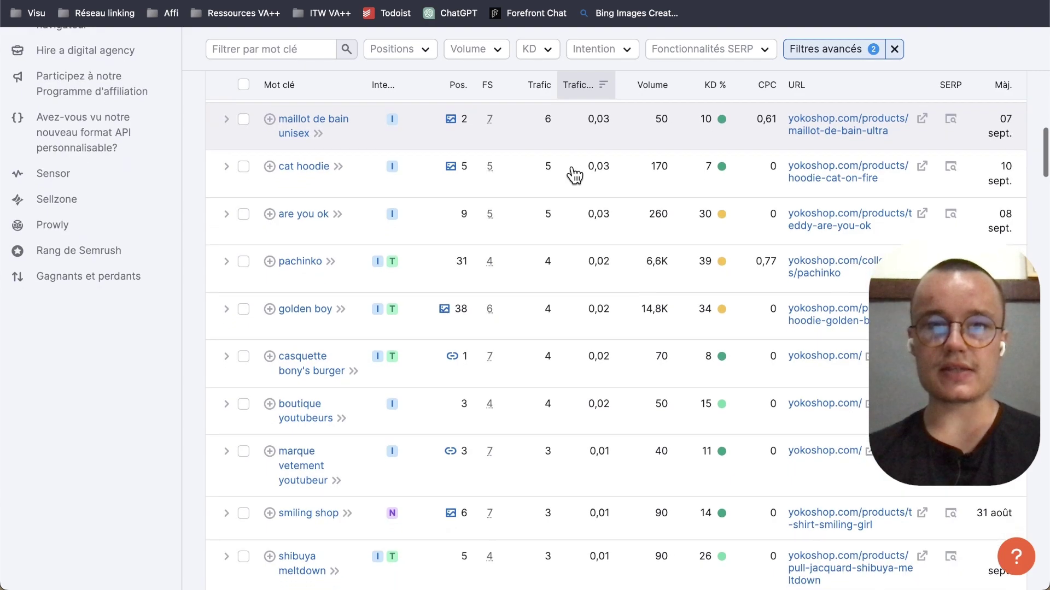
scroll(574, 175, "down", 7)
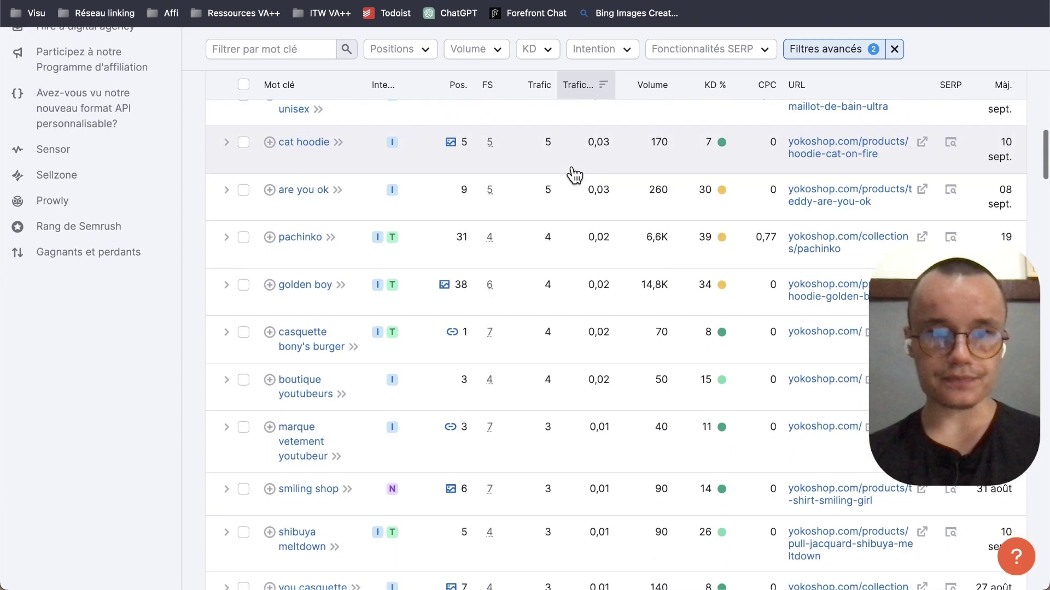
scroll(574, 175, "down", 3)
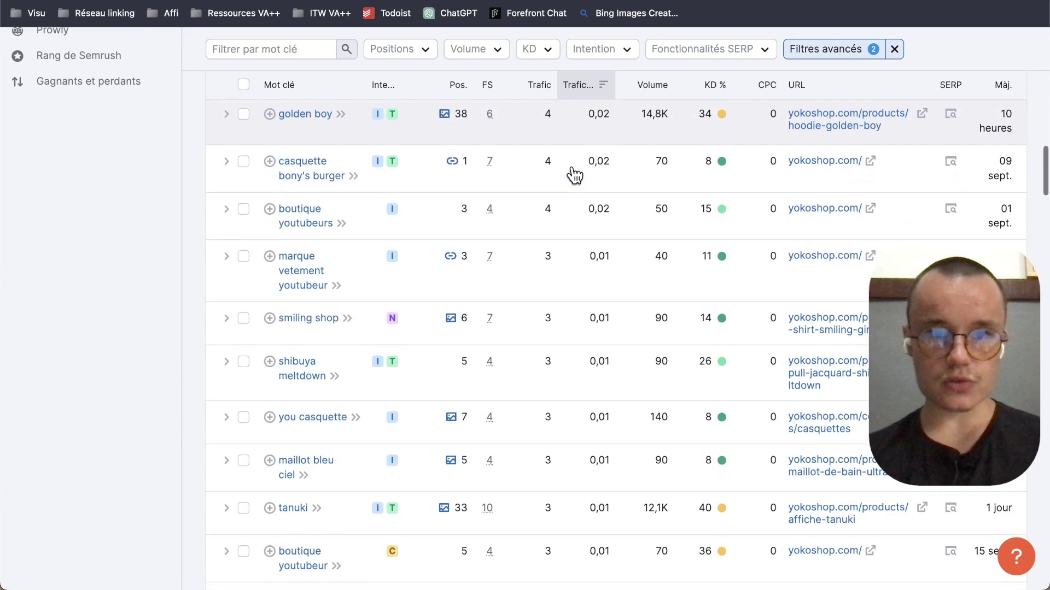
scroll(574, 175, "down", 1)
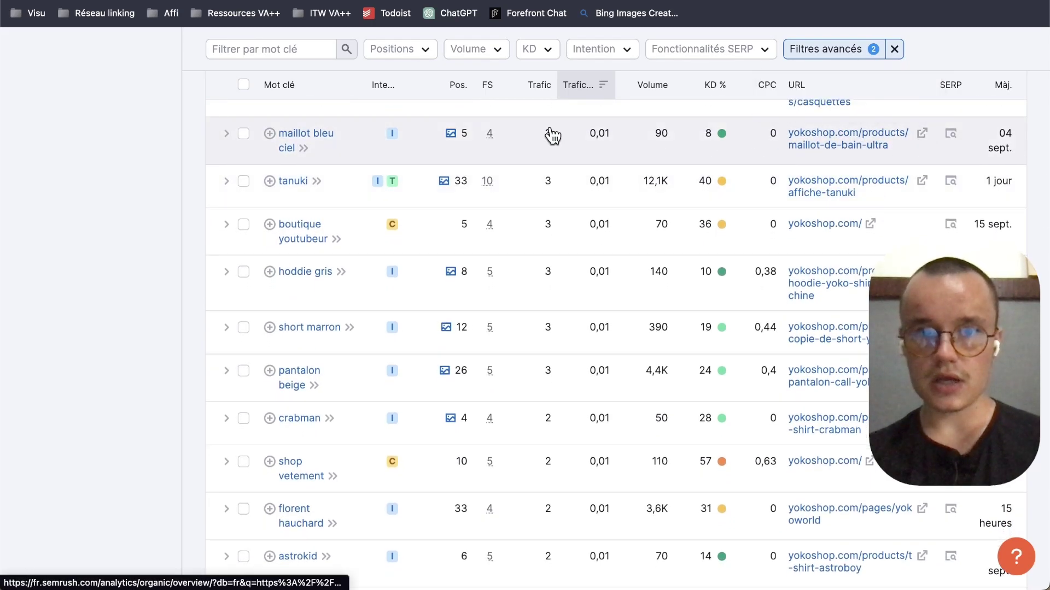
scroll(551, 135, "up", 4)
scroll(446, 306, "up", 12)
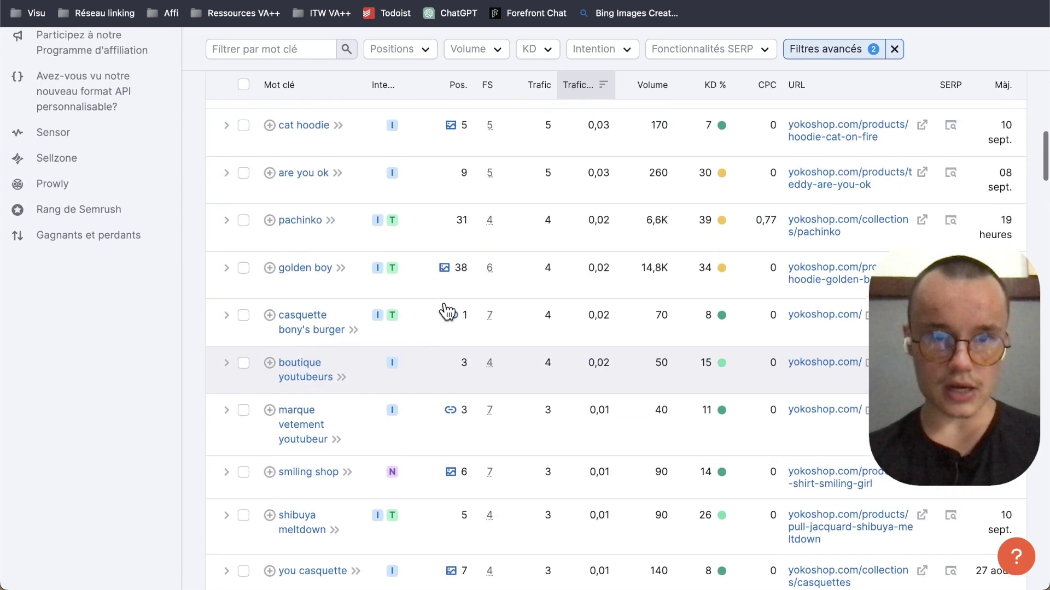
scroll(446, 311, "up", 2)
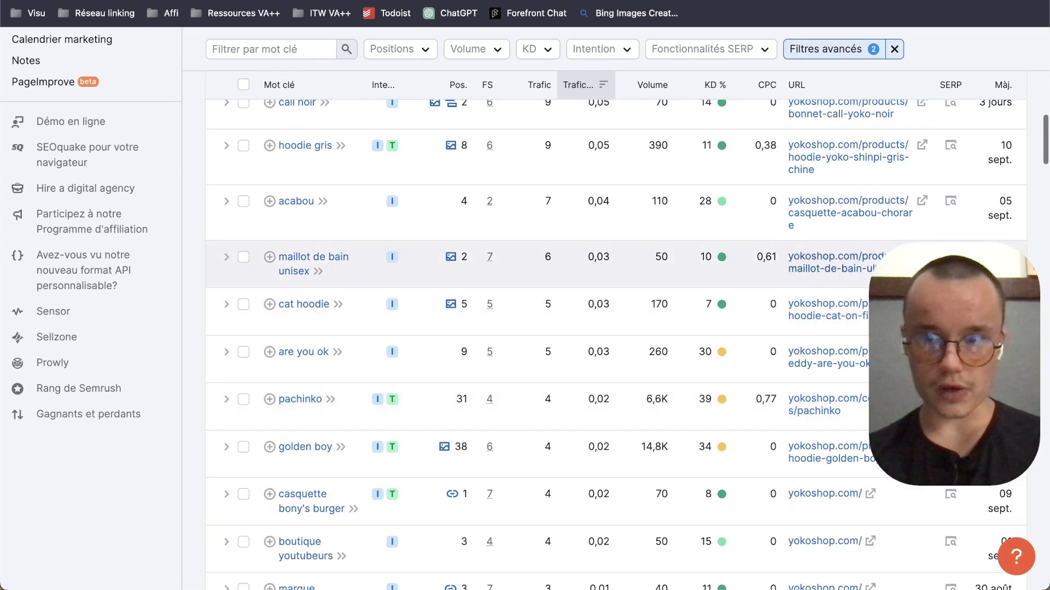
scroll(575, 316, "down", 10)
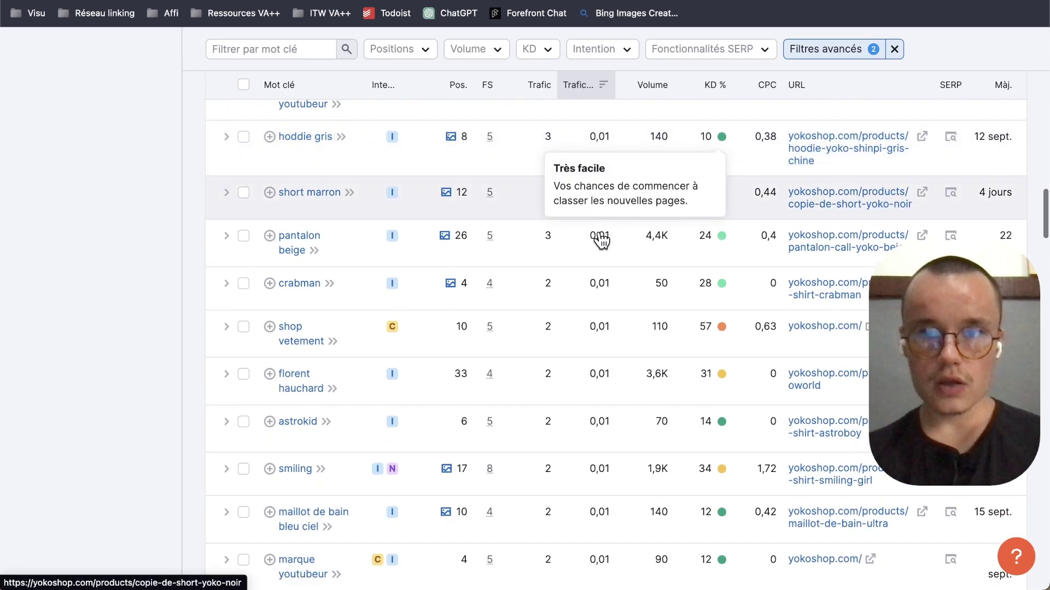
scroll(491, 304, "up", 15)
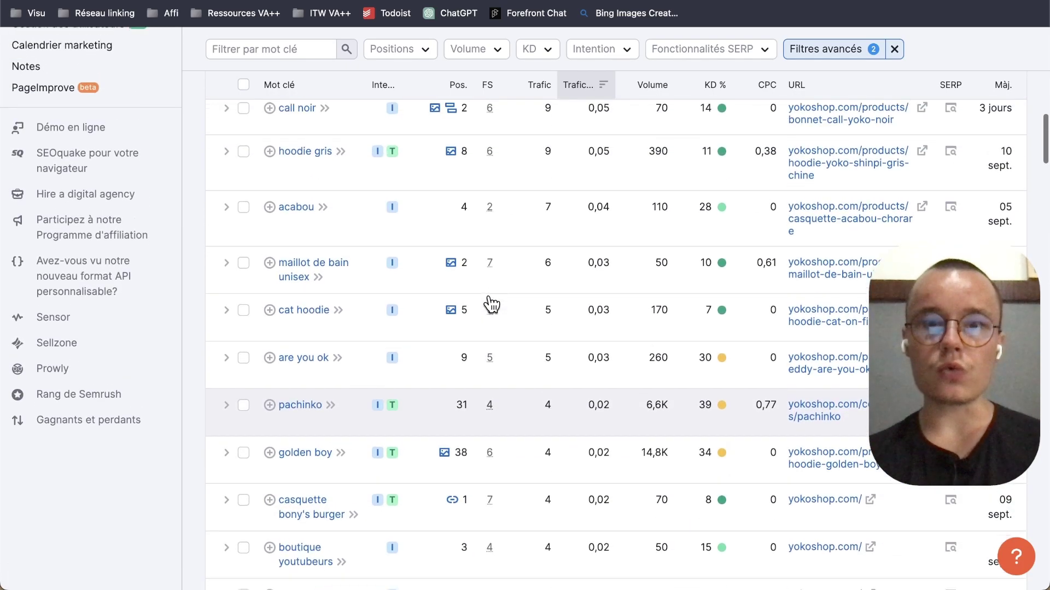
scroll(492, 304, "up", 3)
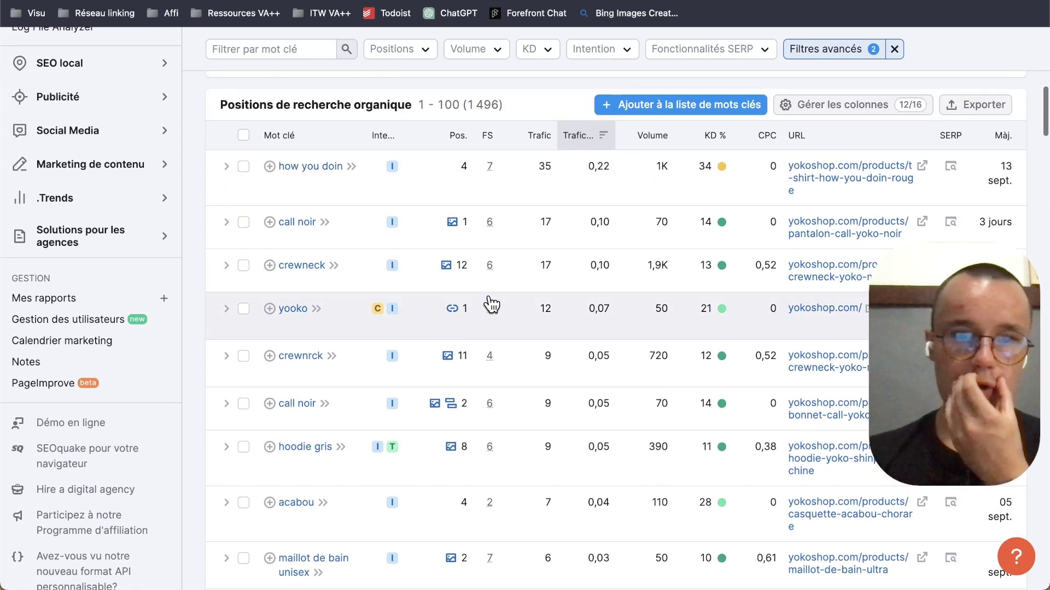
scroll(491, 304, "down", 5)
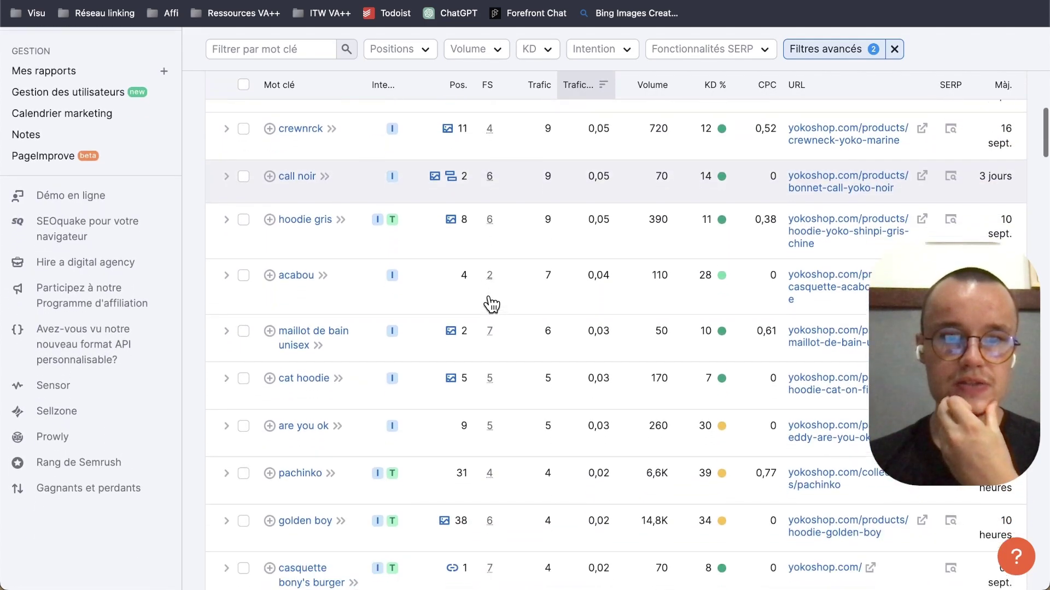
scroll(491, 304, "down", 2)
scroll(492, 304, "down", 1)
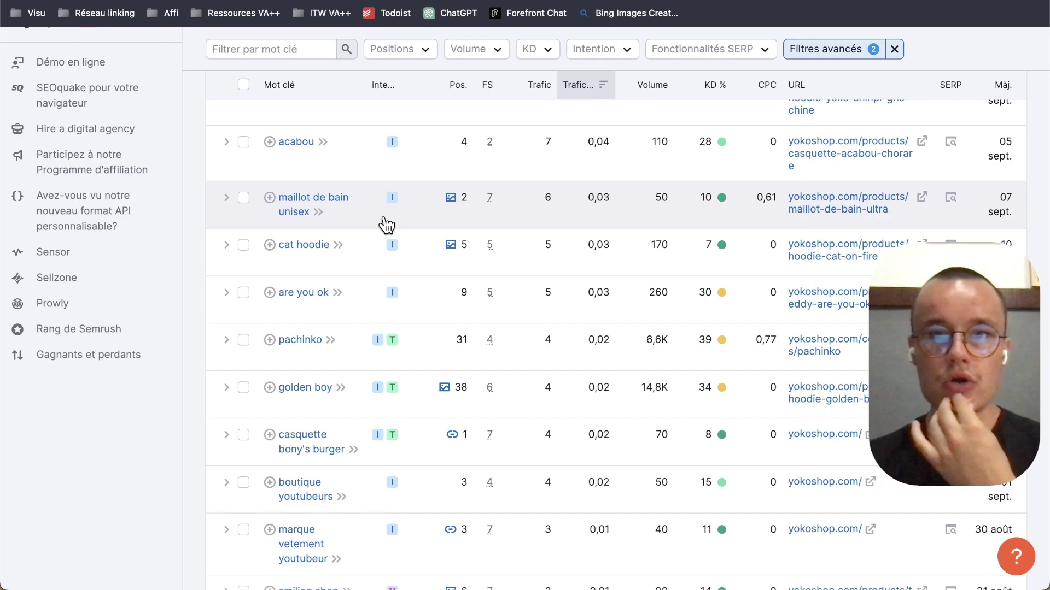
Review further non-brand keywords of yokoshop.com and open the page ranking for "maillot bleu ciel"
scroll(387, 224, "down", 5)
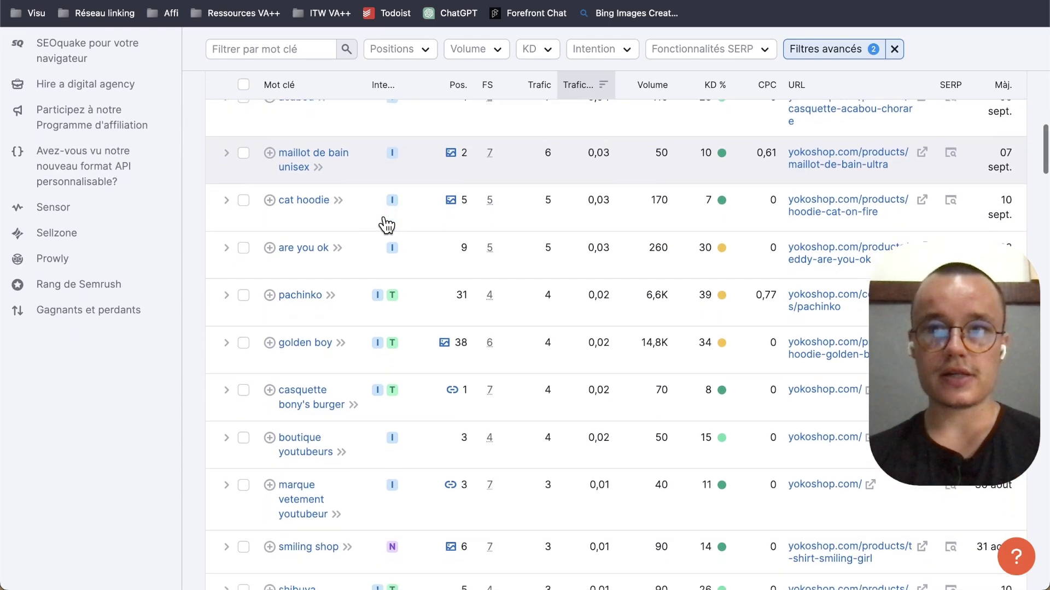
scroll(400, 295, "down", 8)
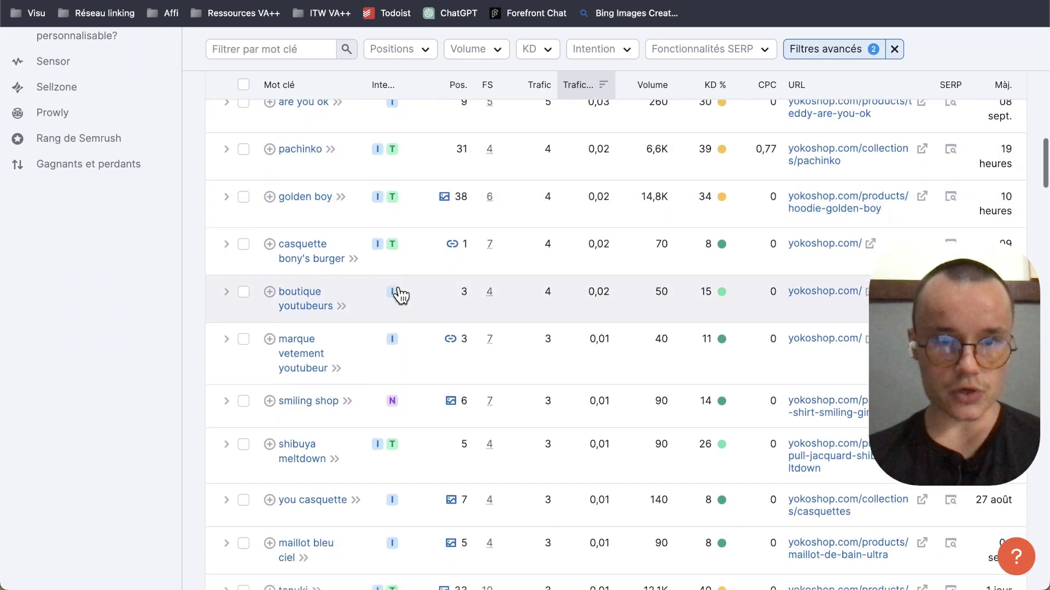
scroll(401, 296, "down", 8)
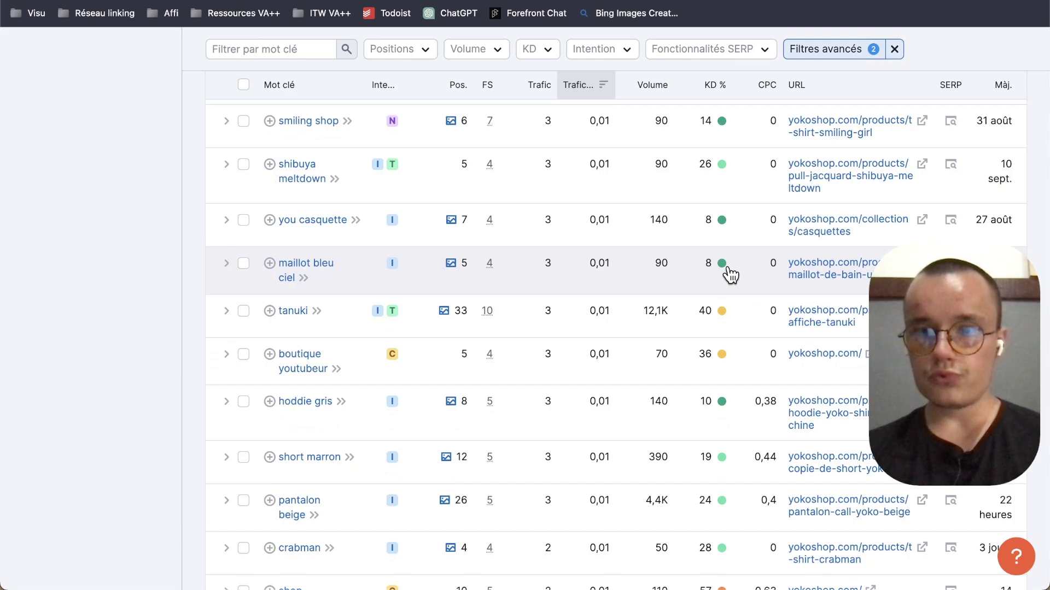
scroll(634, 274, "up", 1)
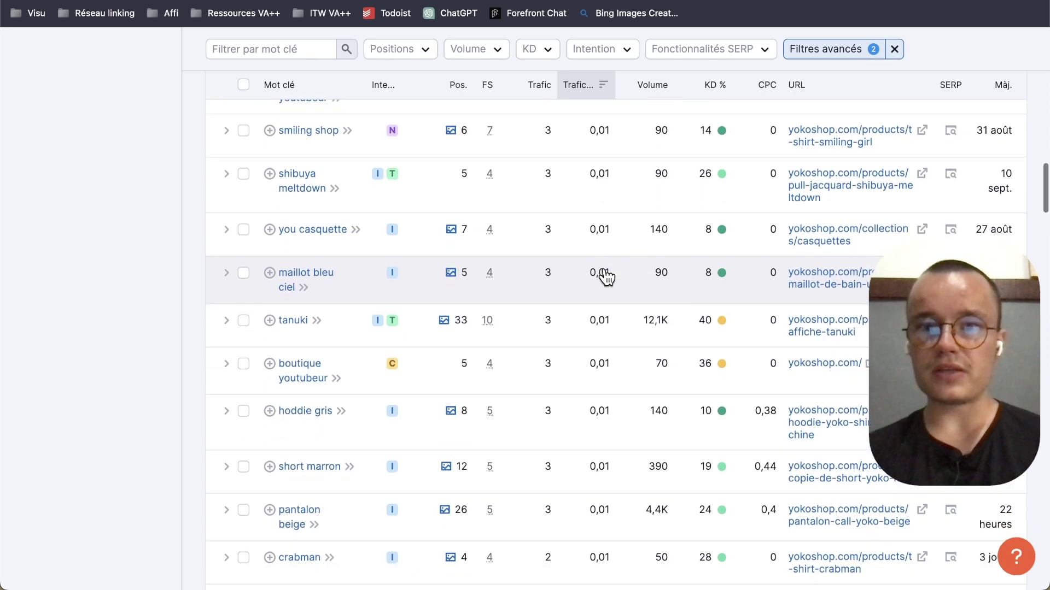
left_click(664, 268)
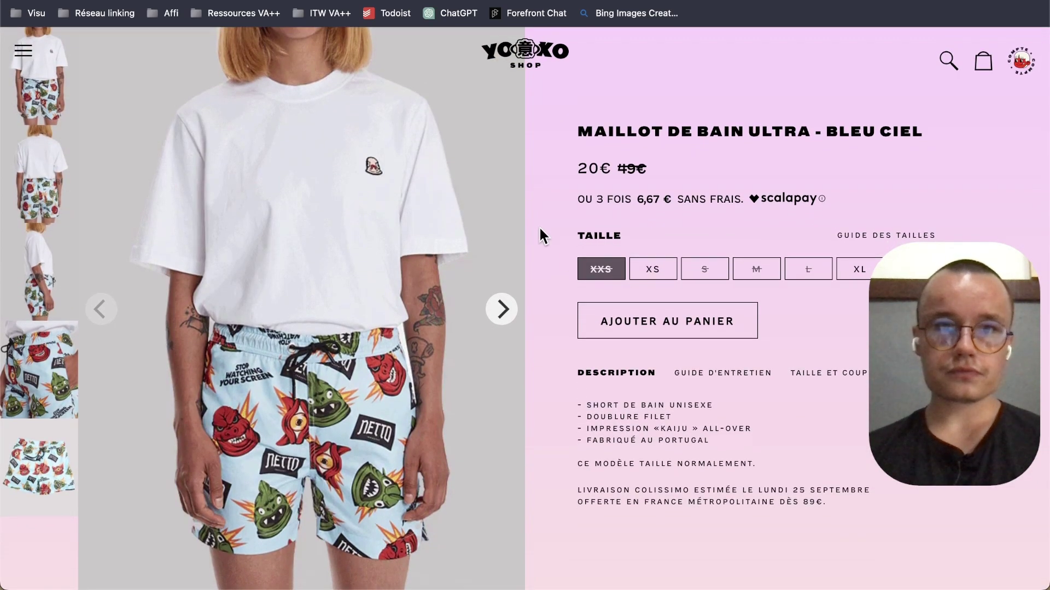
Examine the Maillot de bain Ultra - Bleu ciel product page, including its title, price, sizes and description
scroll(540, 235, "down", 15)
scroll(540, 235, "up", 15)
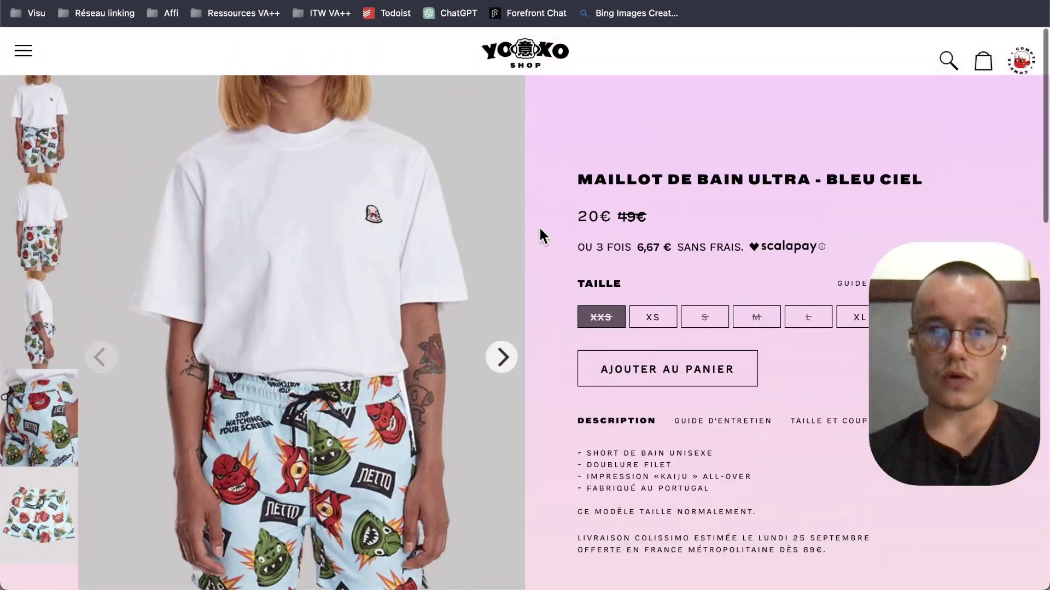
scroll(535, 232, "down", 1)
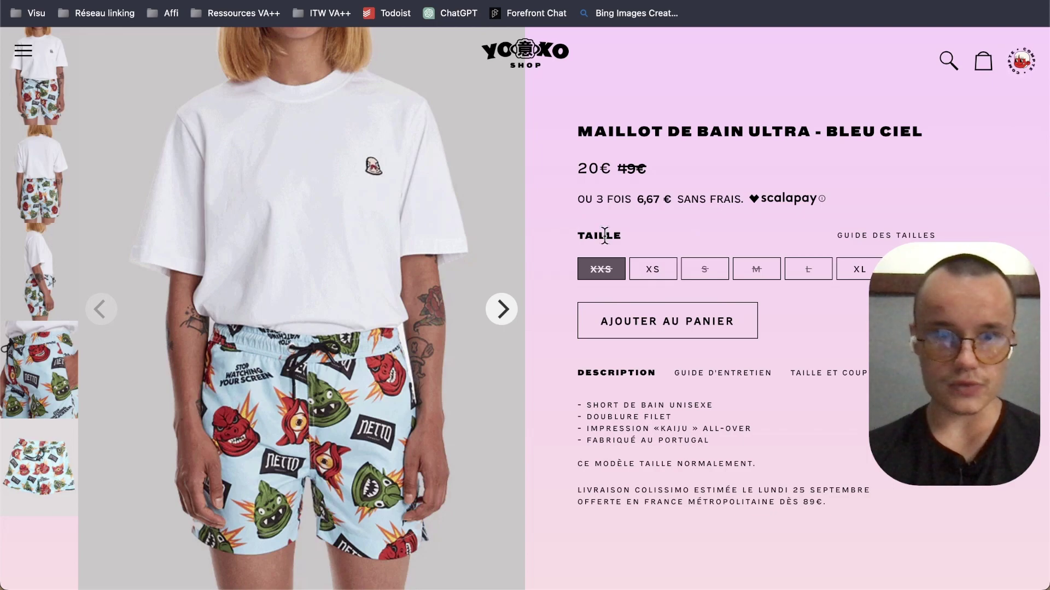
scroll(631, 237, "down", 1)
scroll(631, 244, "down", 1)
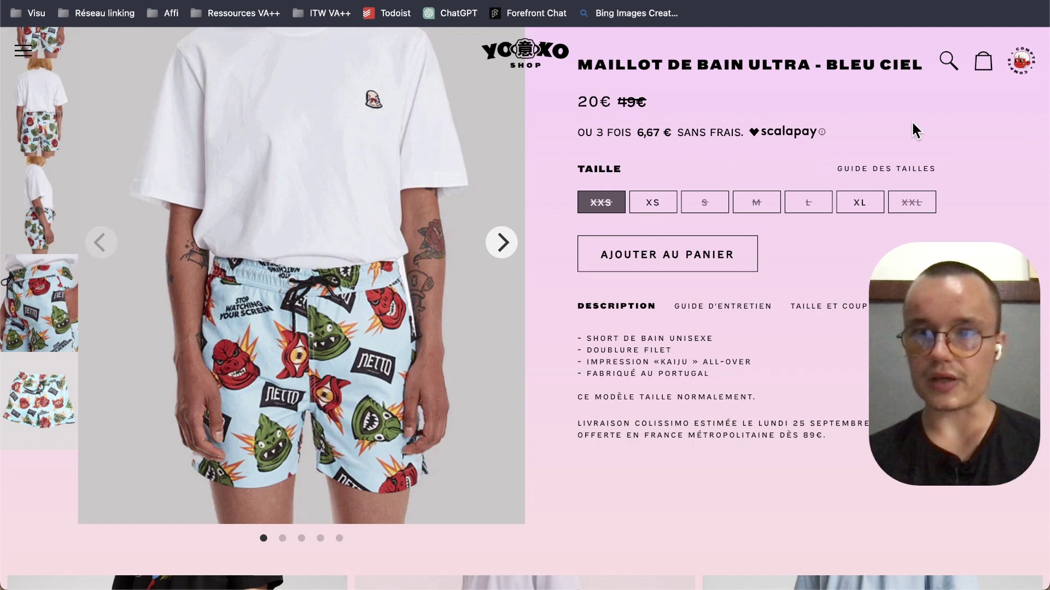
scroll(940, 123, "down", 1)
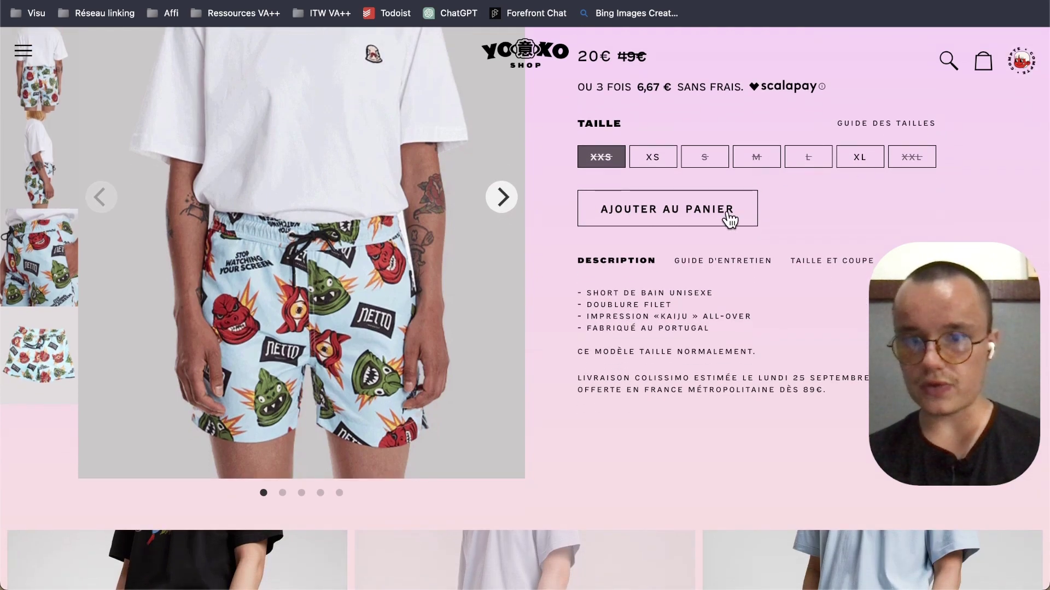
scroll(729, 217, "down", 3)
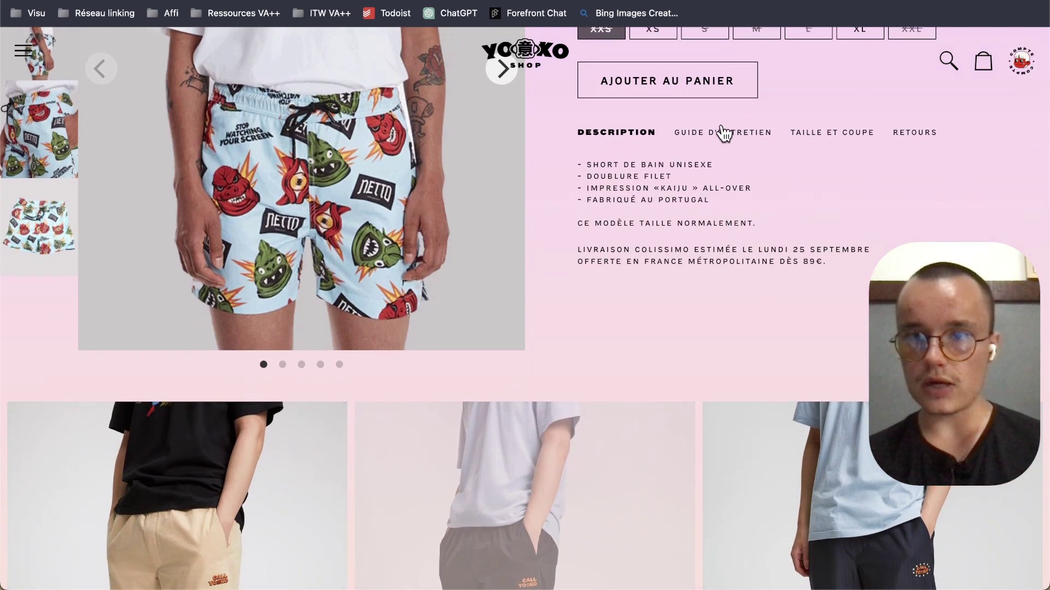
Read the product's care guide, size and fit, and returns sections
left_click(716, 134)
left_click(846, 141)
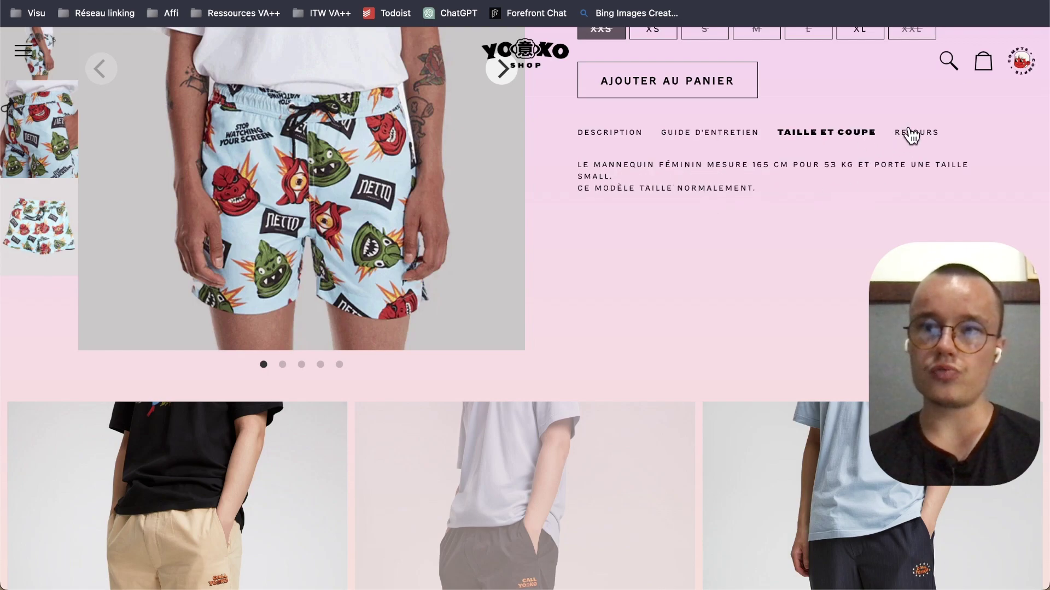
left_click(910, 134)
left_click(826, 137)
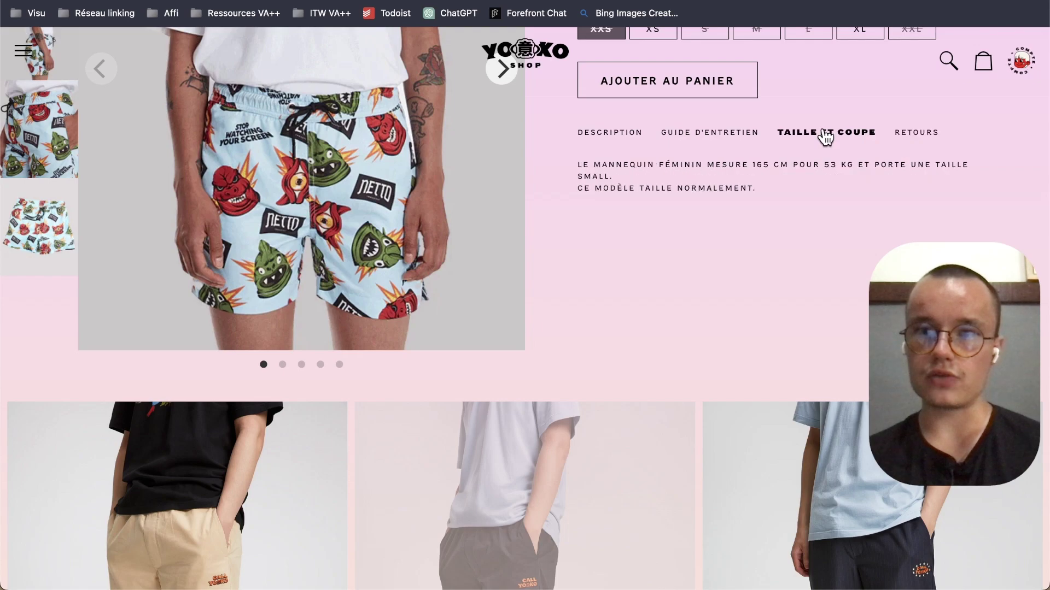
Check the related products and footer beneath the swimwear product's details
scroll(820, 136, "down", 5)
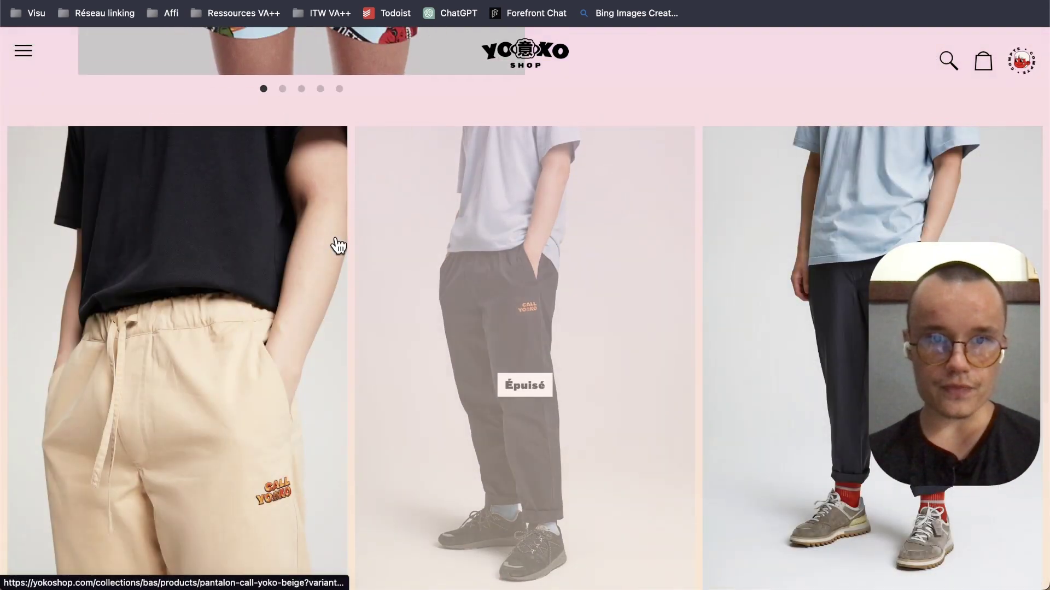
scroll(758, 249, "down", 10)
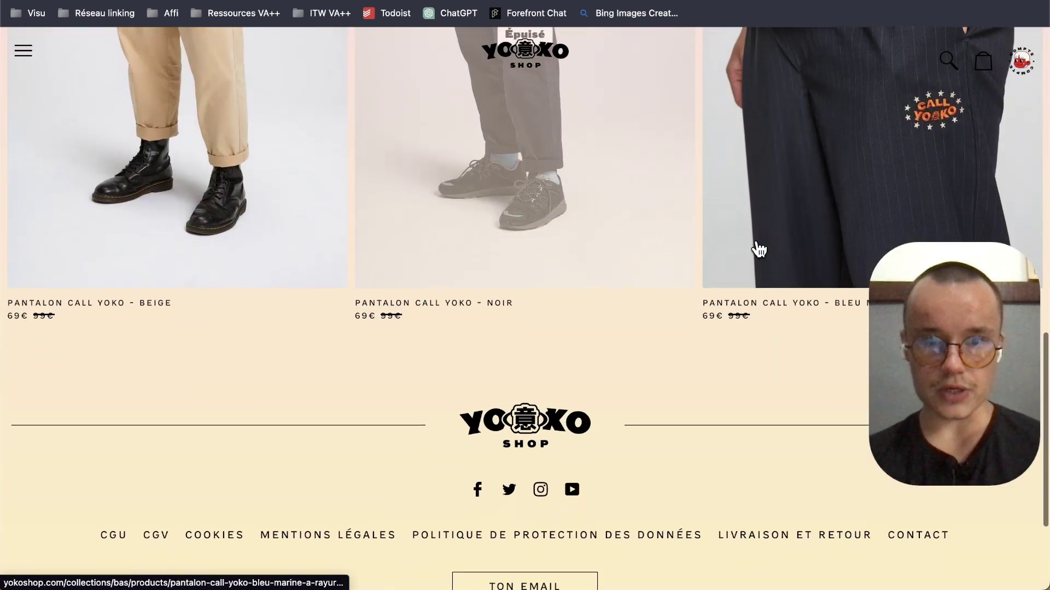
scroll(756, 239, "up", 15)
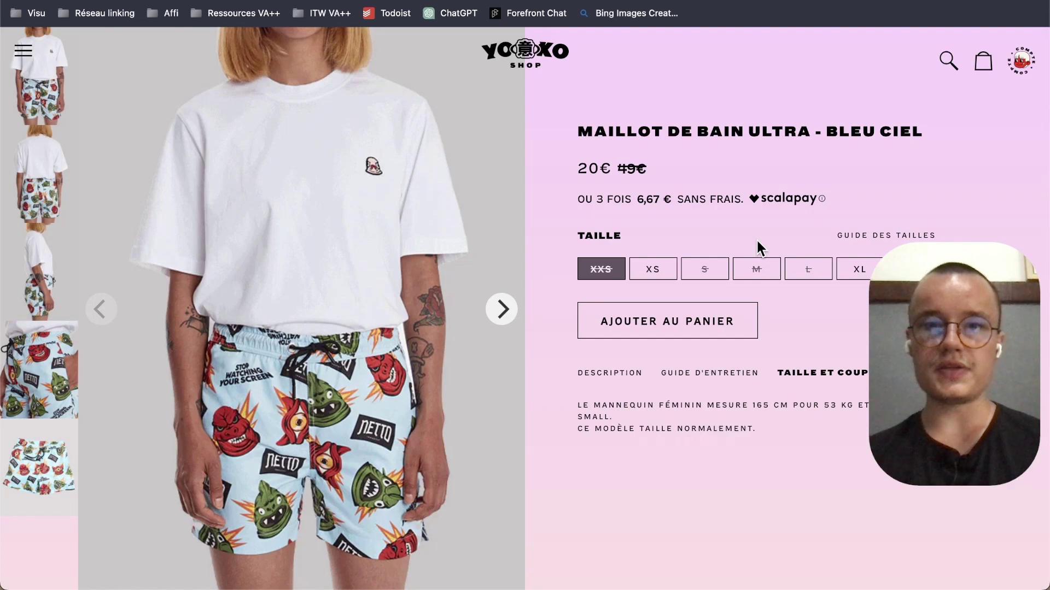
Copy the keyword "maillot bleu ciel" from the Semrush report and search for it on Google in a private browsing window
key("ctrl+Tab")
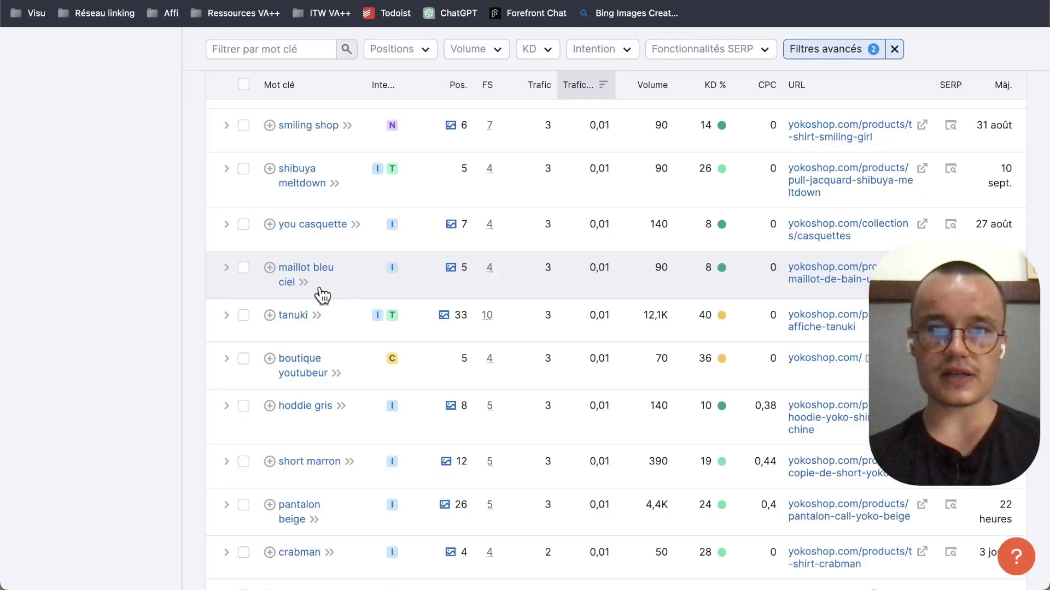
left_click_drag(325, 283, 277, 268)
key("super+c")
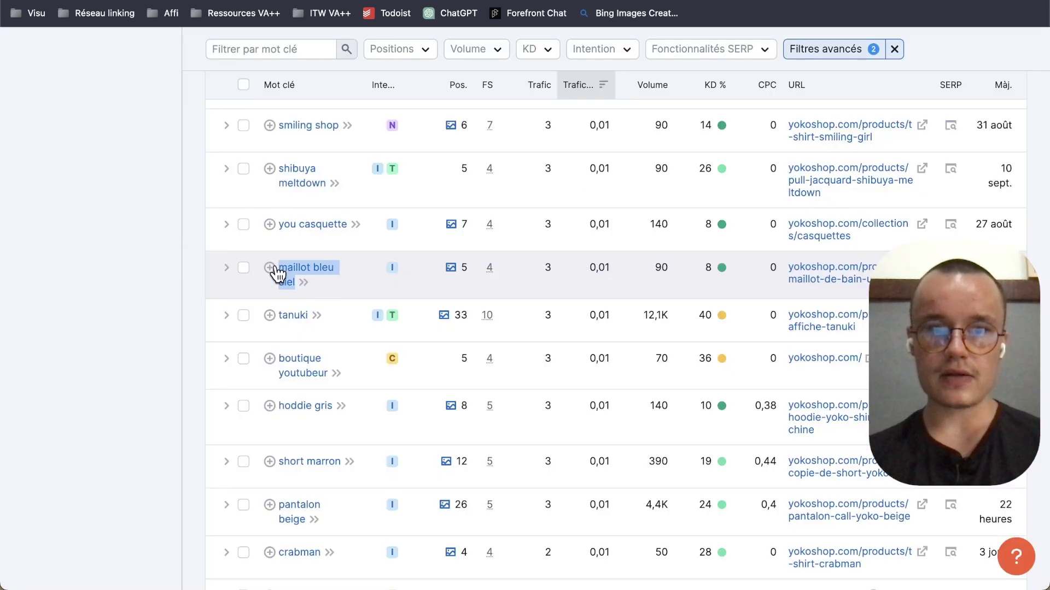
key("super+shift+n")
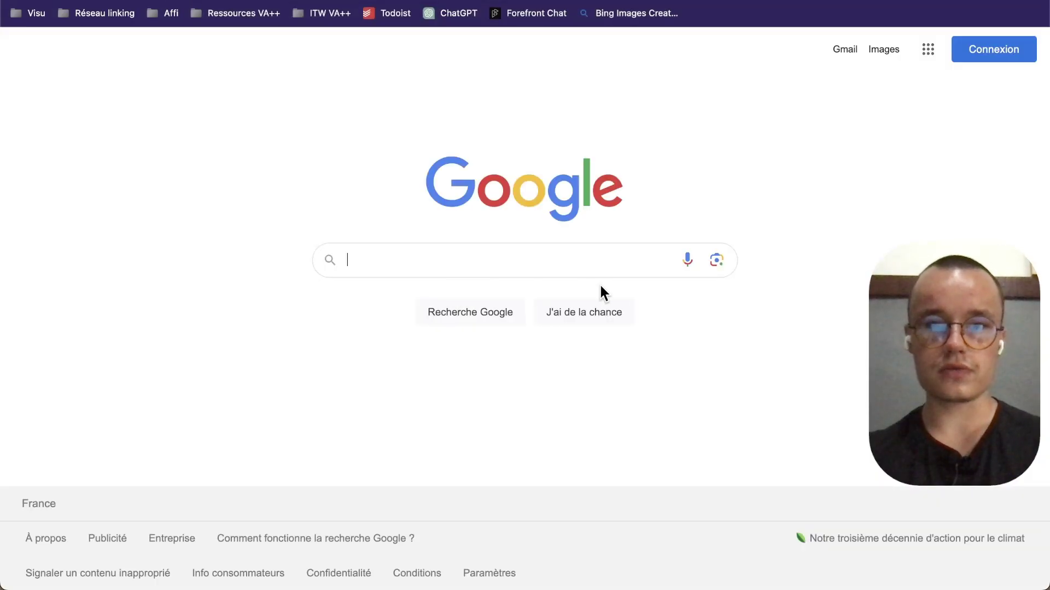
key("super+v")
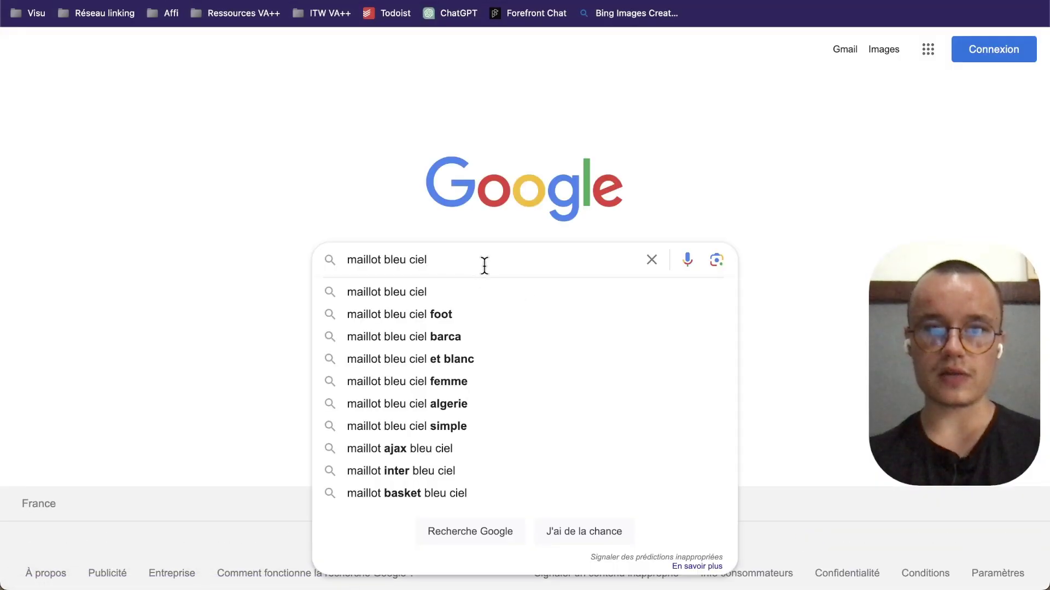
key("Return")
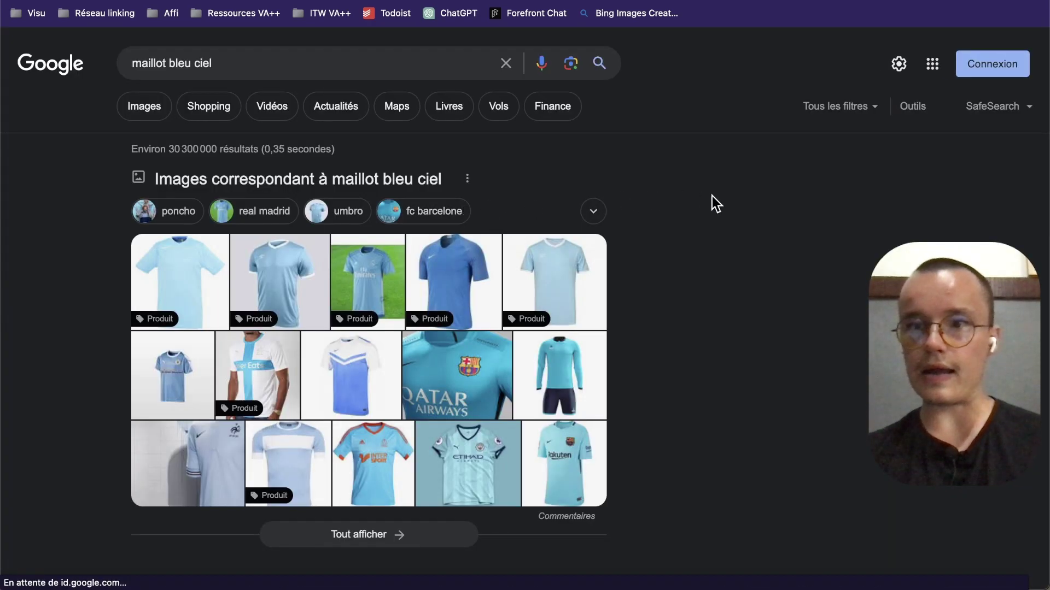
Examine the image results and query suggestions for "maillot bleu ciel" to judge the search intent
scroll(772, 206, "down", 3)
scroll(768, 216, "up", 3)
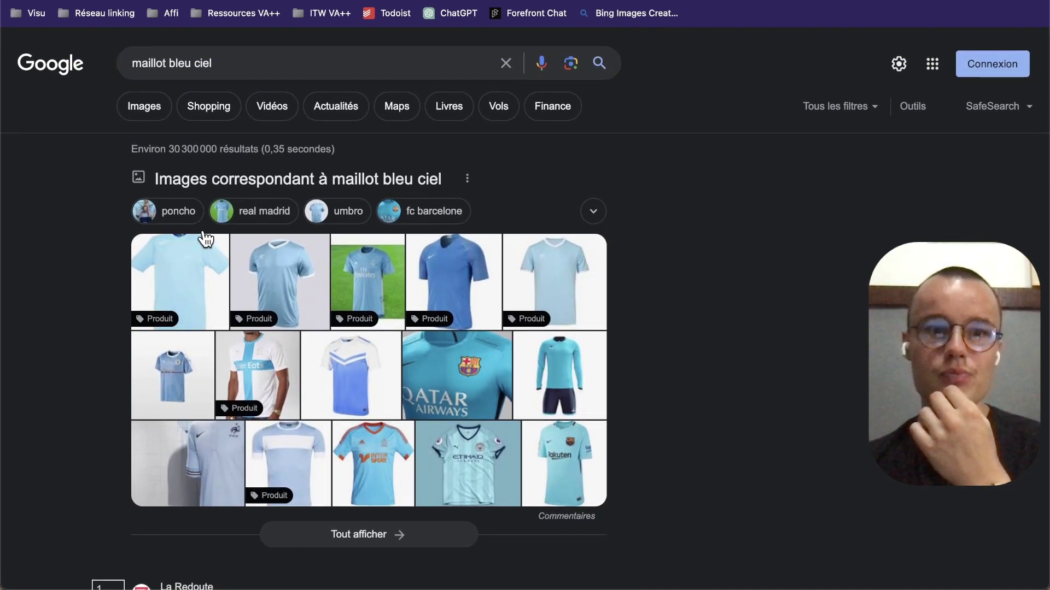
double_click(151, 64)
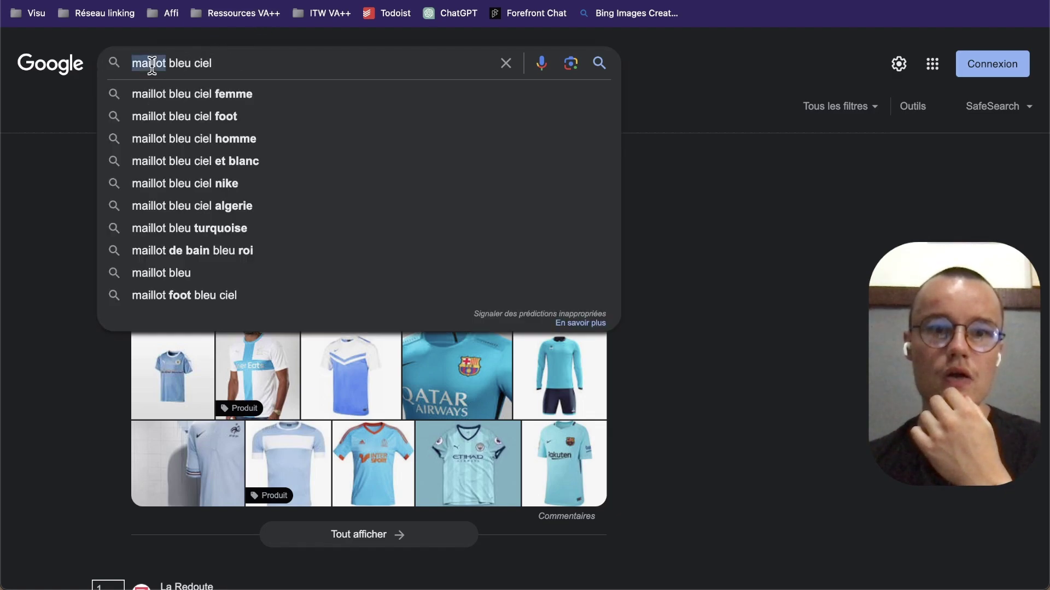
left_click(151, 64)
left_click(28, 307)
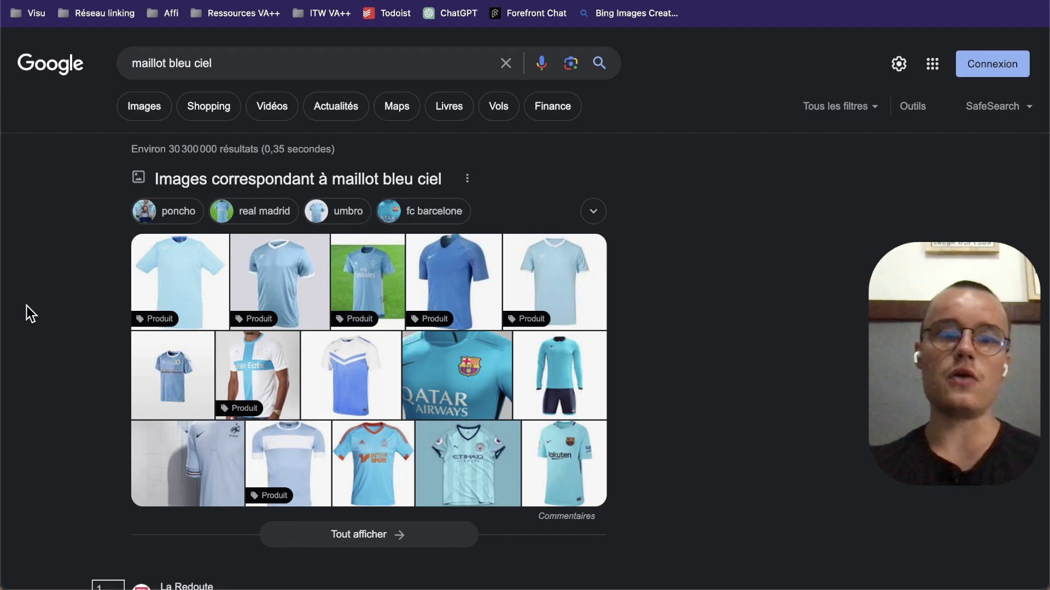
scroll(281, 298, "down", 7)
scroll(315, 328, "up", 7)
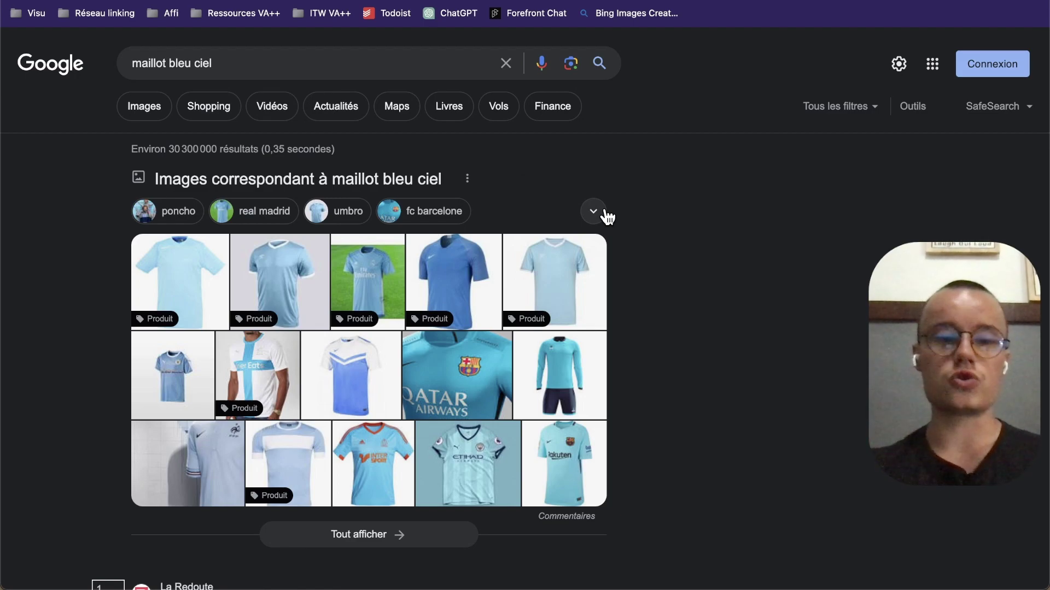
Compare the organic results for "maillot bleu ciel" with the Yoko Shop listing, checking competitors' titles, snippets and page types
scroll(607, 217, "down", 10)
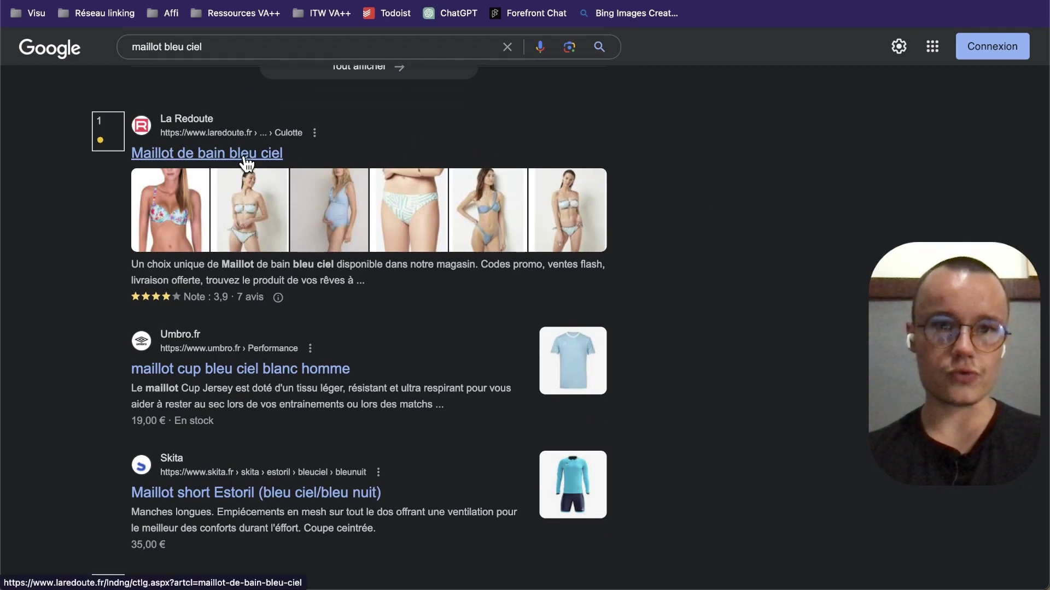
scroll(658, 127, "down", 2)
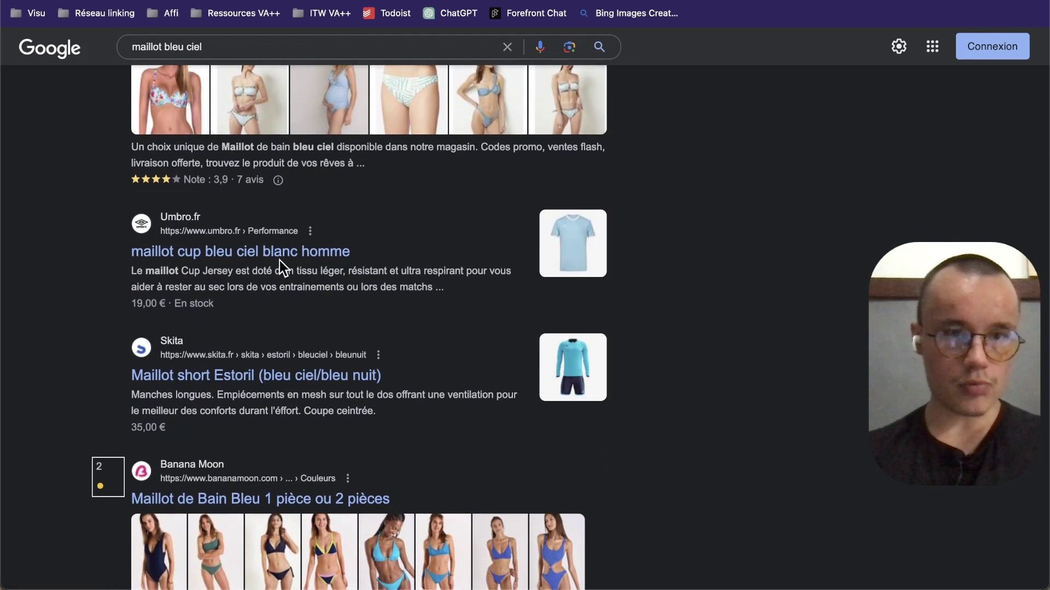
scroll(533, 290, "down", 2)
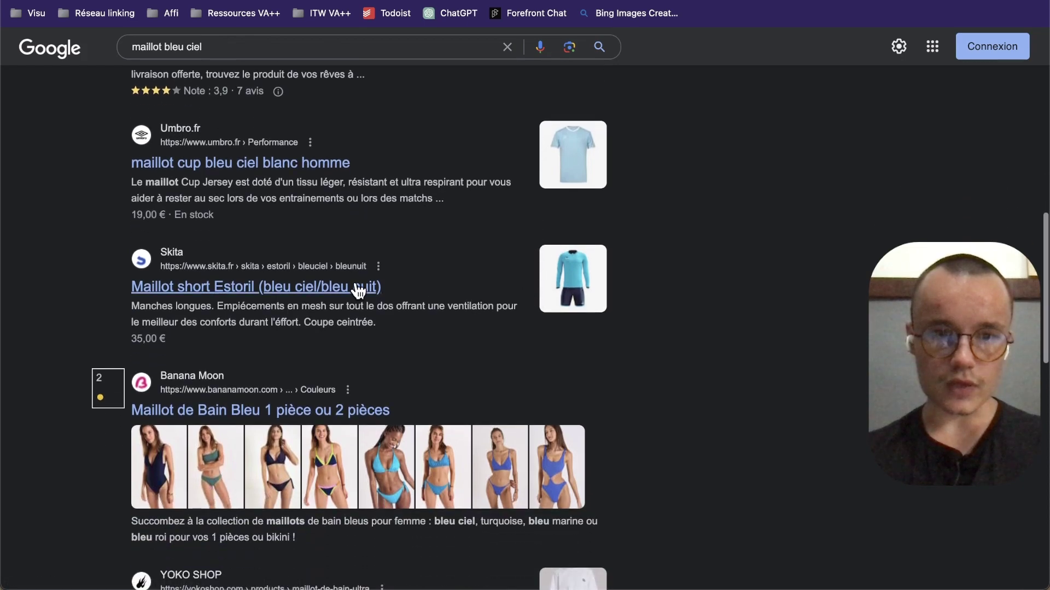
scroll(493, 290, "down", 2)
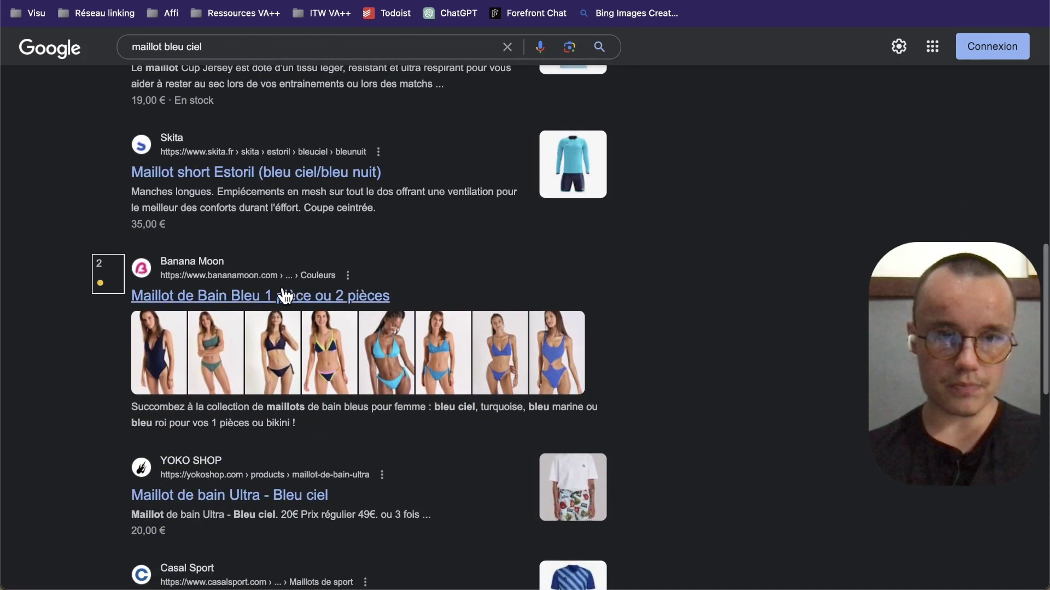
scroll(563, 312, "down", 3)
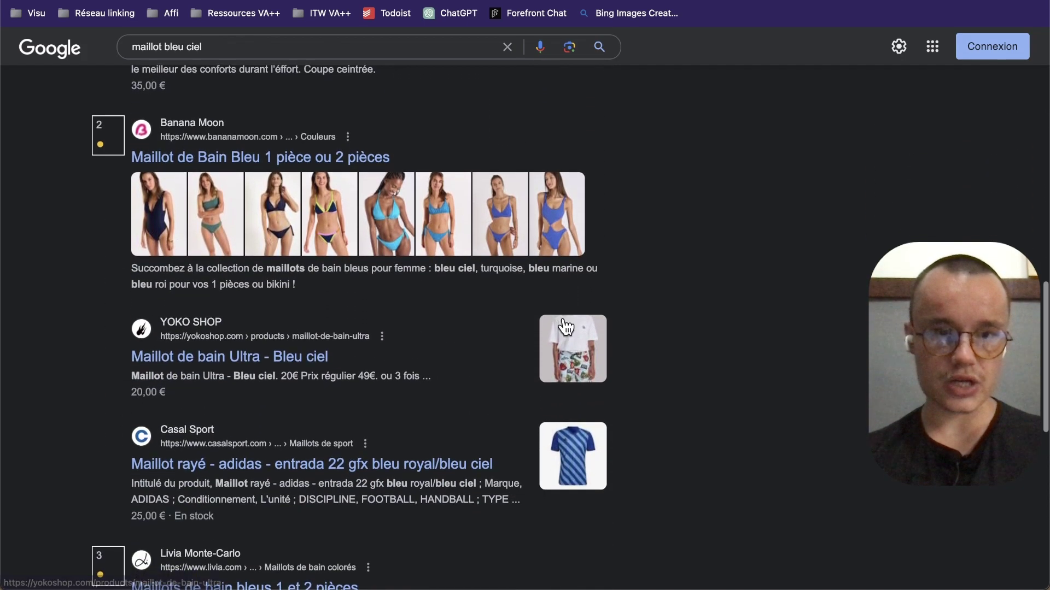
scroll(566, 327, "up", 10)
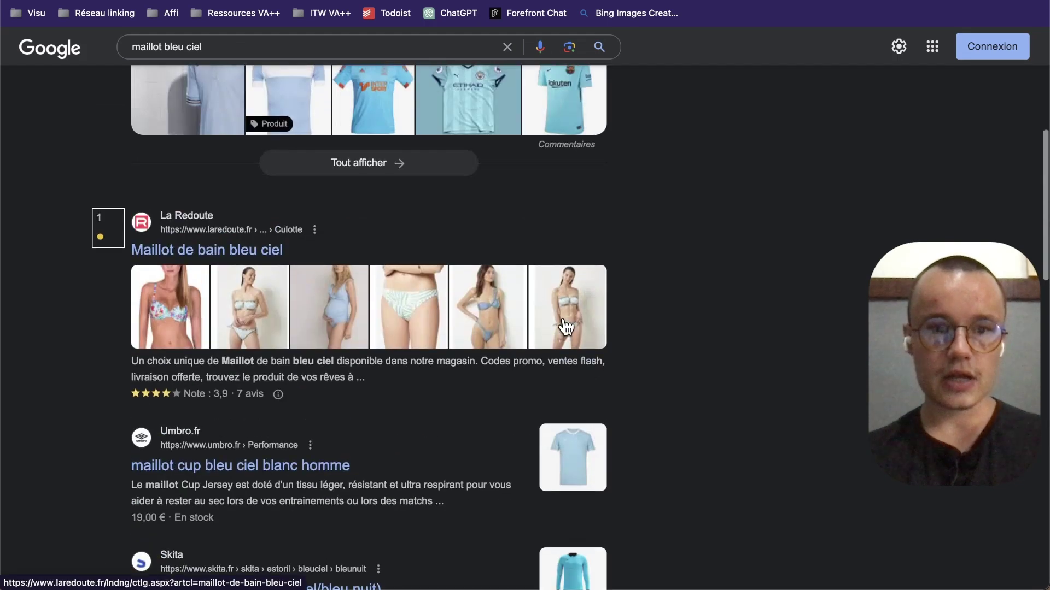
Try to open La Redoute's Maillot de bain bleu ciel result
left_click(563, 327)
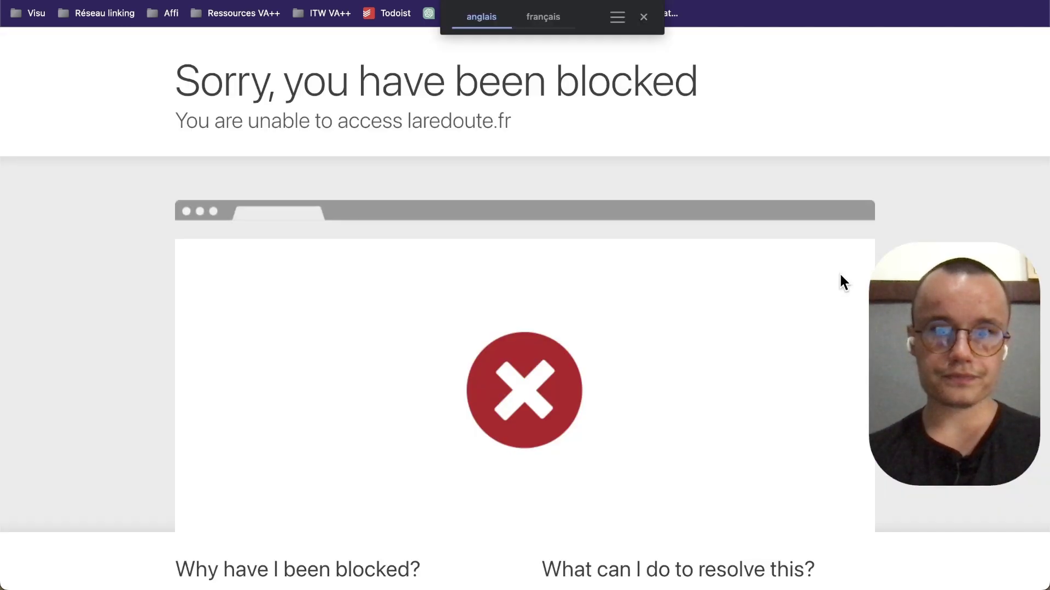
scroll(731, 359, "down", 4)
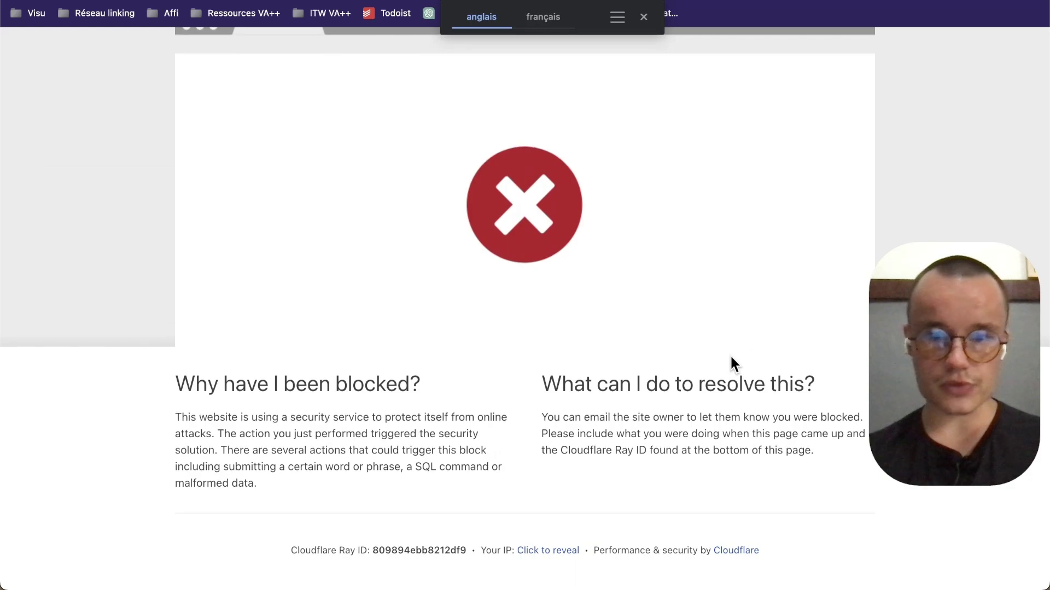
scroll(731, 360, "up", 4)
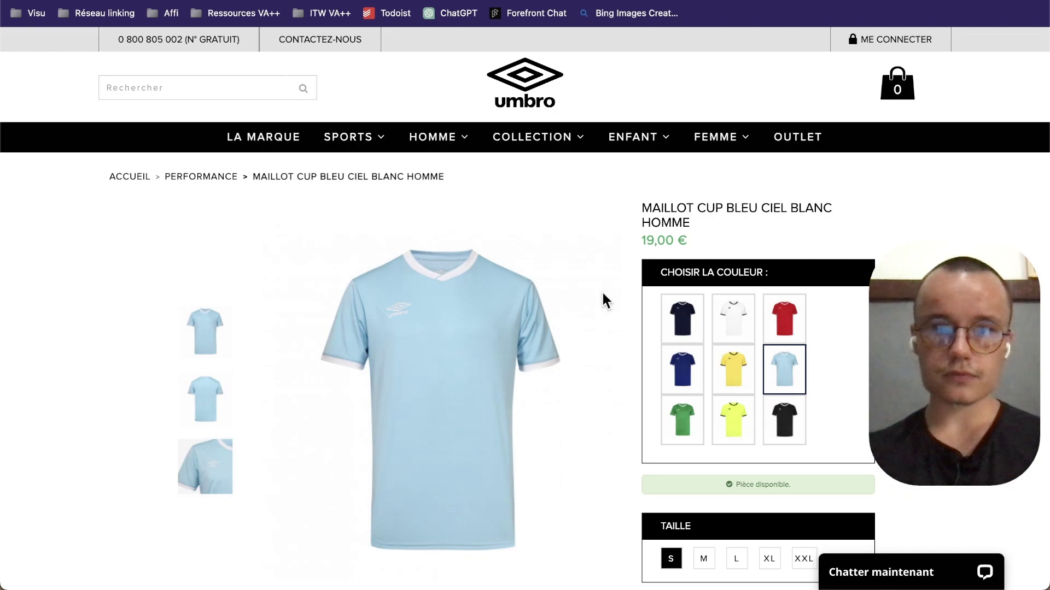
Examine Umbro's Maillot Cup page for its description, care and delivery details and similar products, and look over Skita's Estoril page
scroll(603, 299, "up", 3)
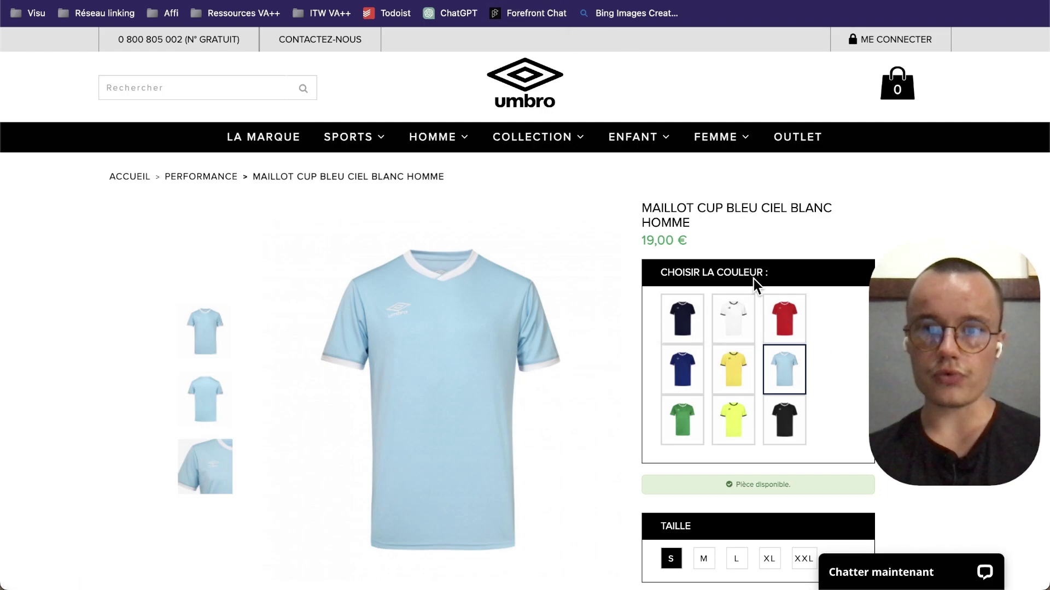
scroll(1024, 239, "down", 5)
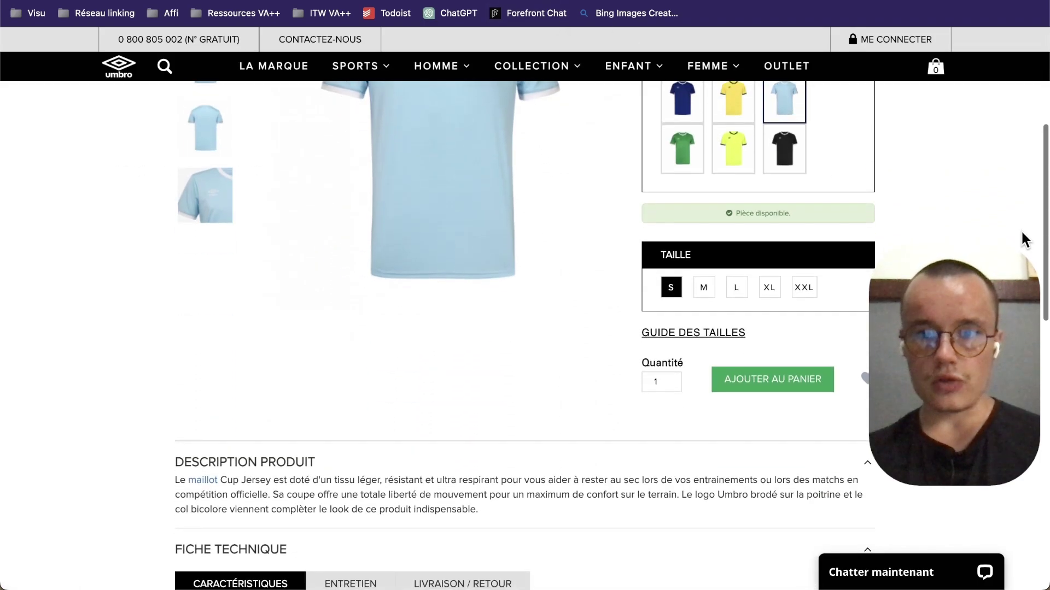
scroll(785, 323, "down", 5)
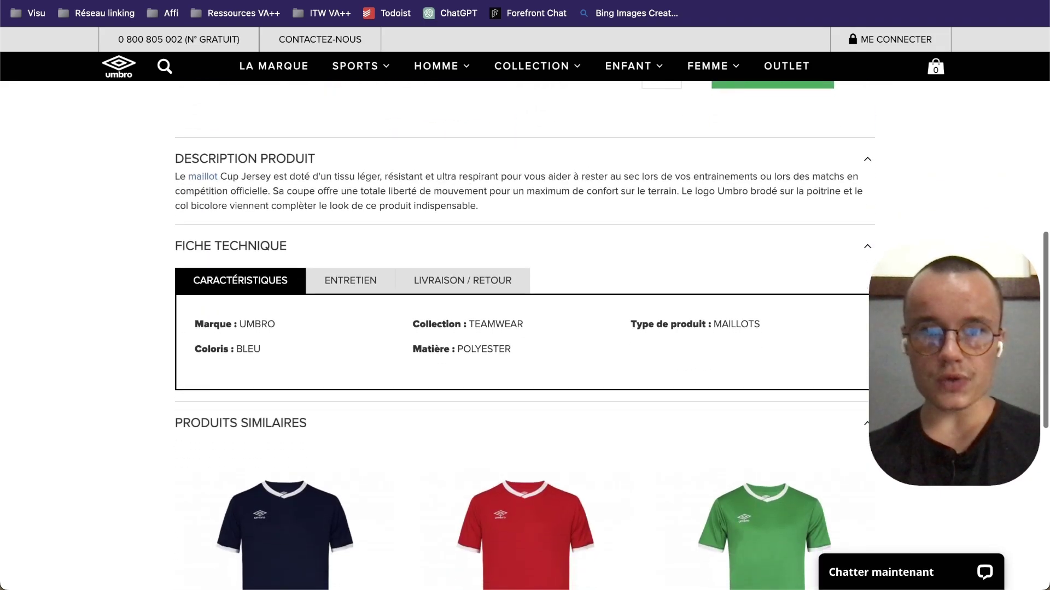
triple_click(370, 193)
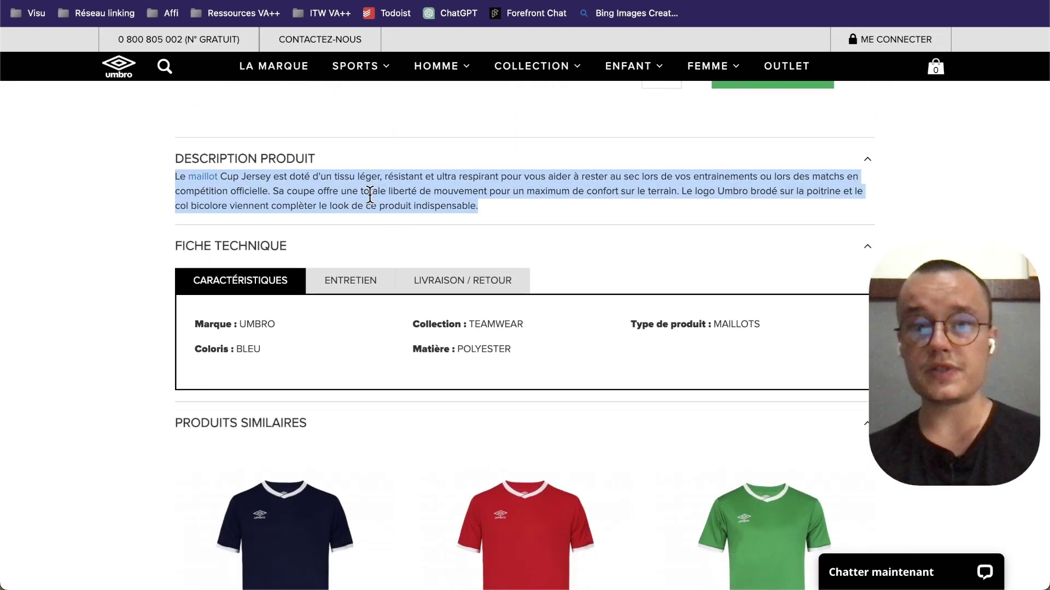
left_click(344, 284)
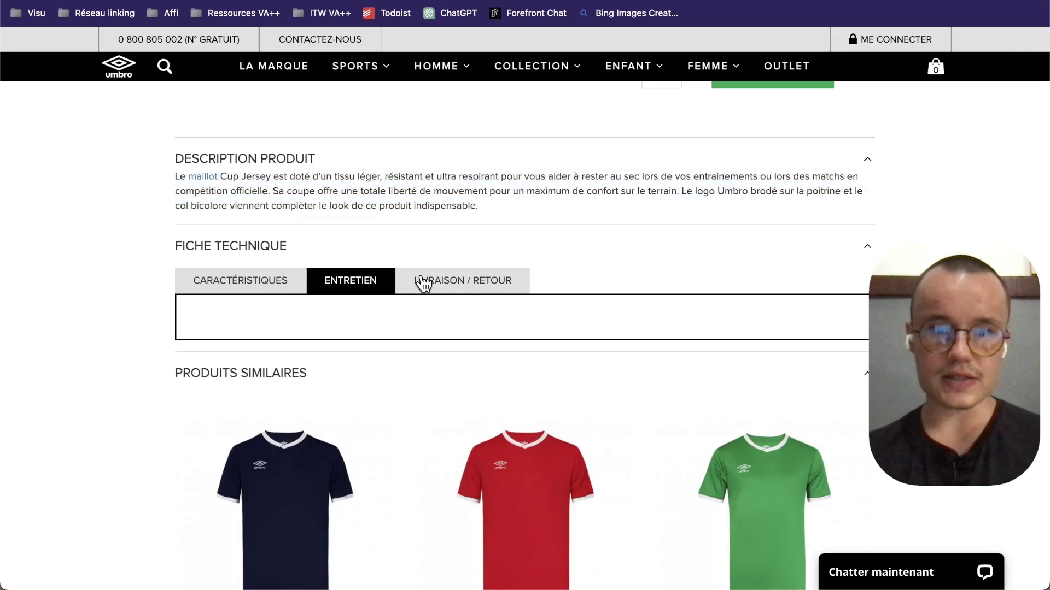
left_click(430, 283)
scroll(533, 289, "down", 10)
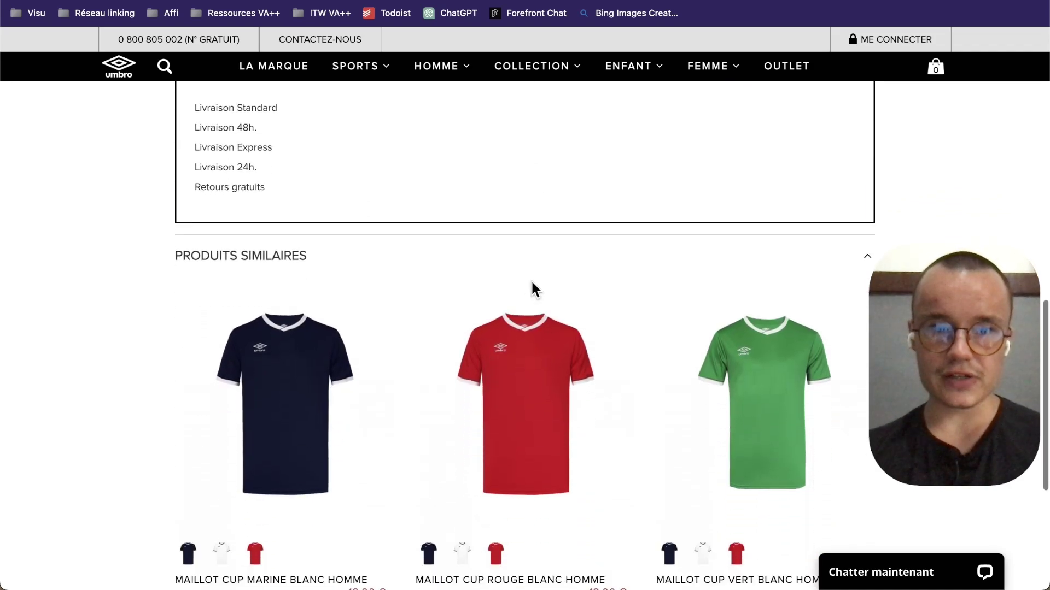
scroll(533, 289, "up", 15)
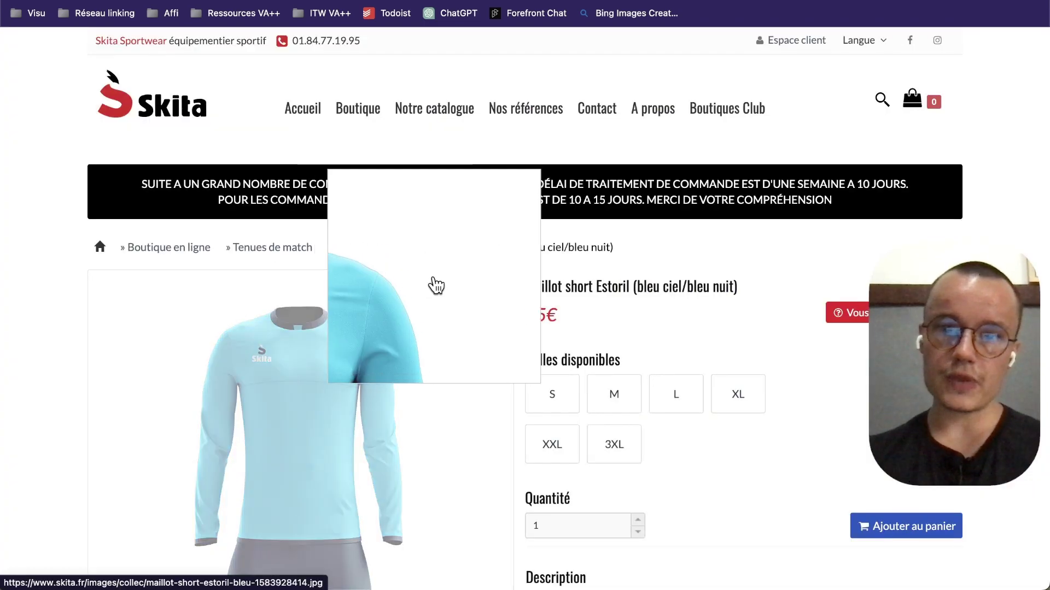
scroll(57, 276, "down", 2)
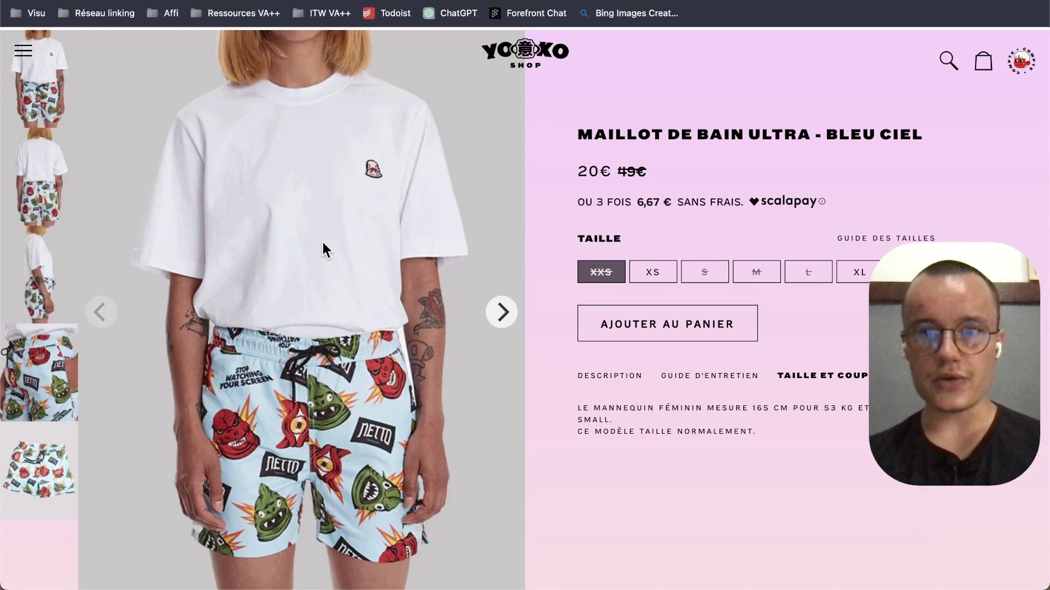
Review Yoko Shop's Maillot de bain Ultra - Bleu ciel page, checking its title, sizes, product text and related items
scroll(322, 241, "down", 1)
scroll(322, 249, "up", 1)
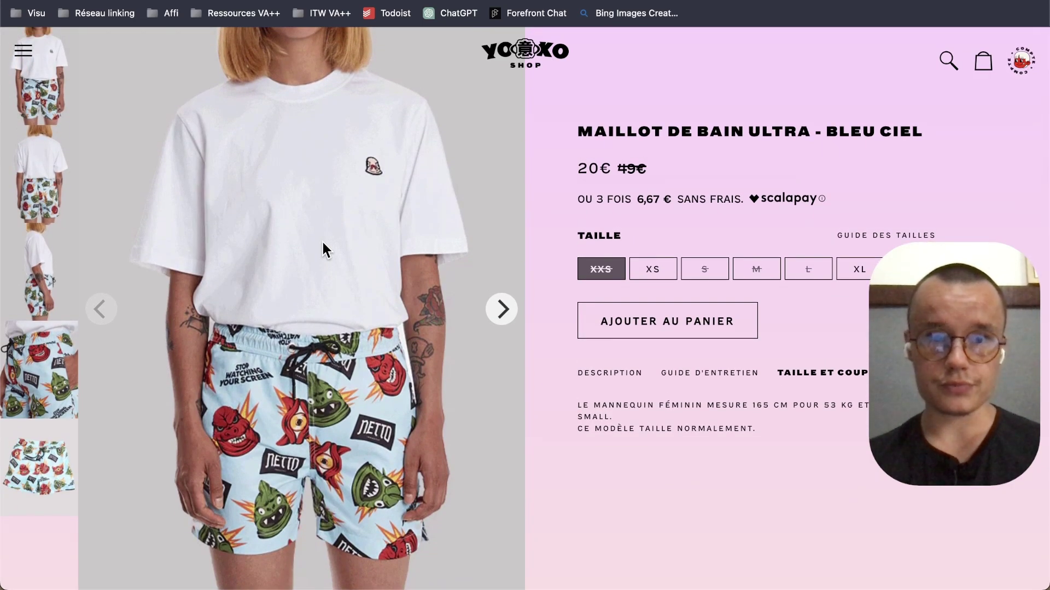
scroll(322, 241, "down", 3)
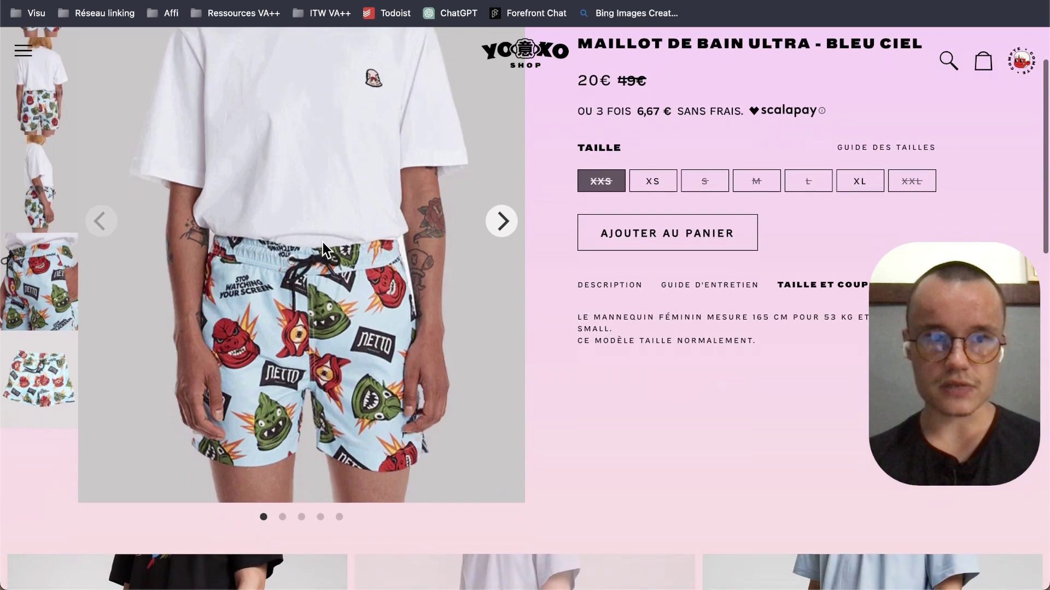
scroll(422, 233, "up", 4)
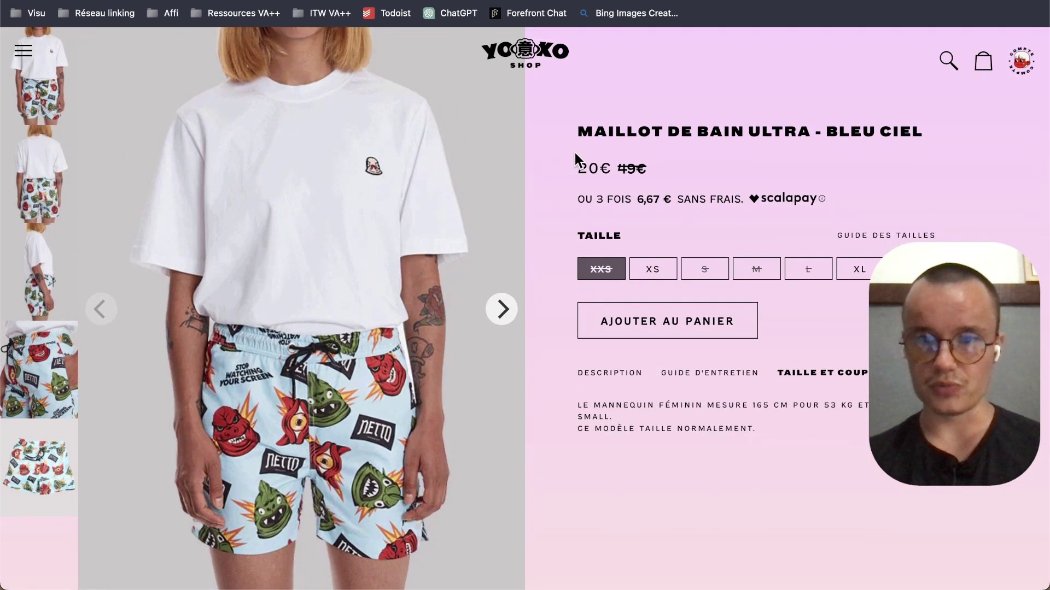
scroll(576, 156, "down", 10)
Compare the text on Skita's Maillot short Estoril page with Yoko Shop's swimsuit page
key("ctrl+Up")
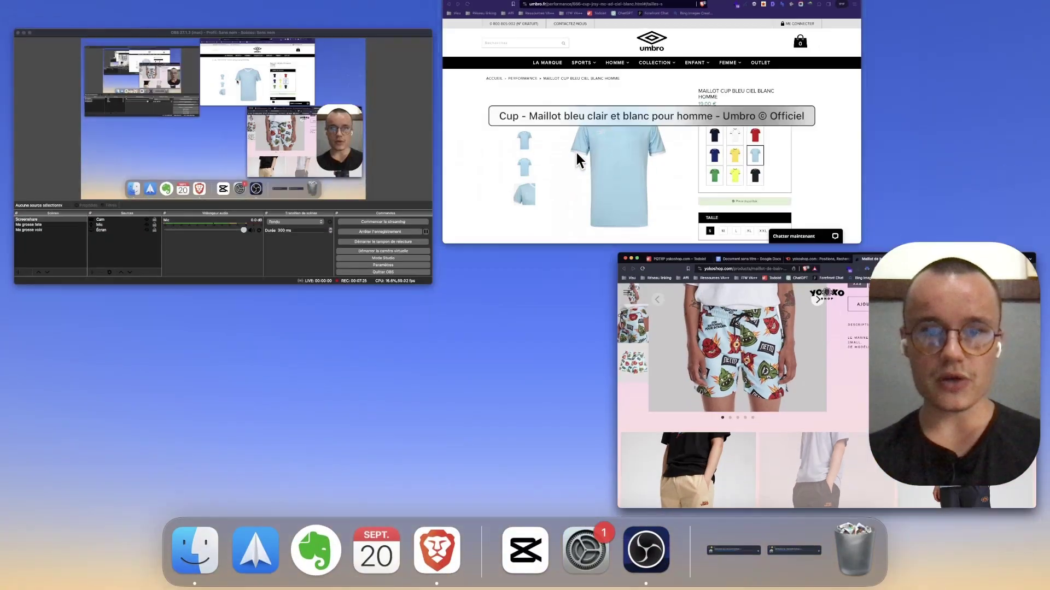
left_click(664, 162)
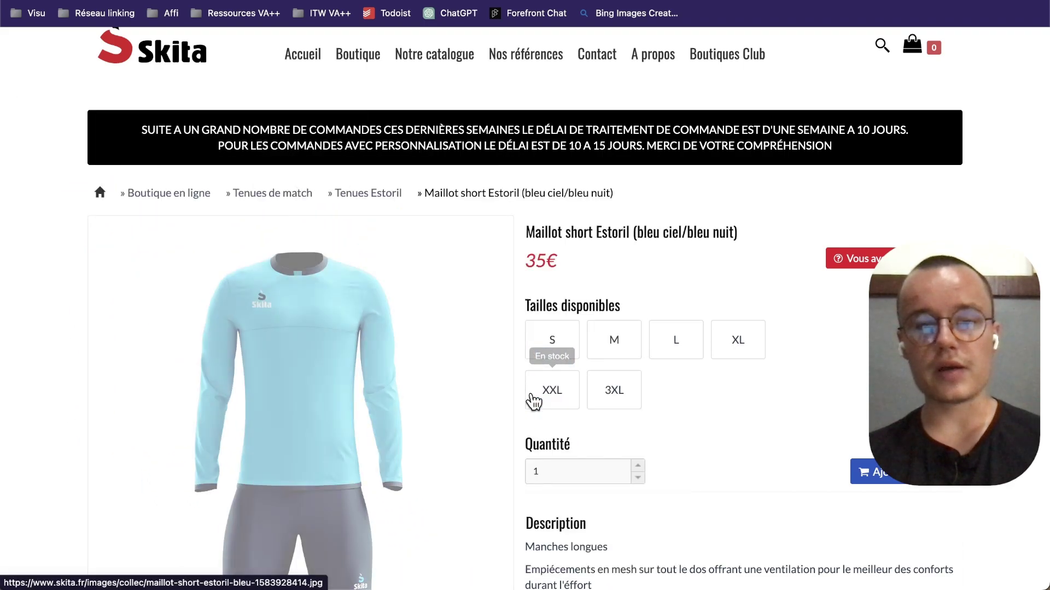
scroll(533, 402, "down", 3)
key("ctrl+Up")
left_click(589, 128)
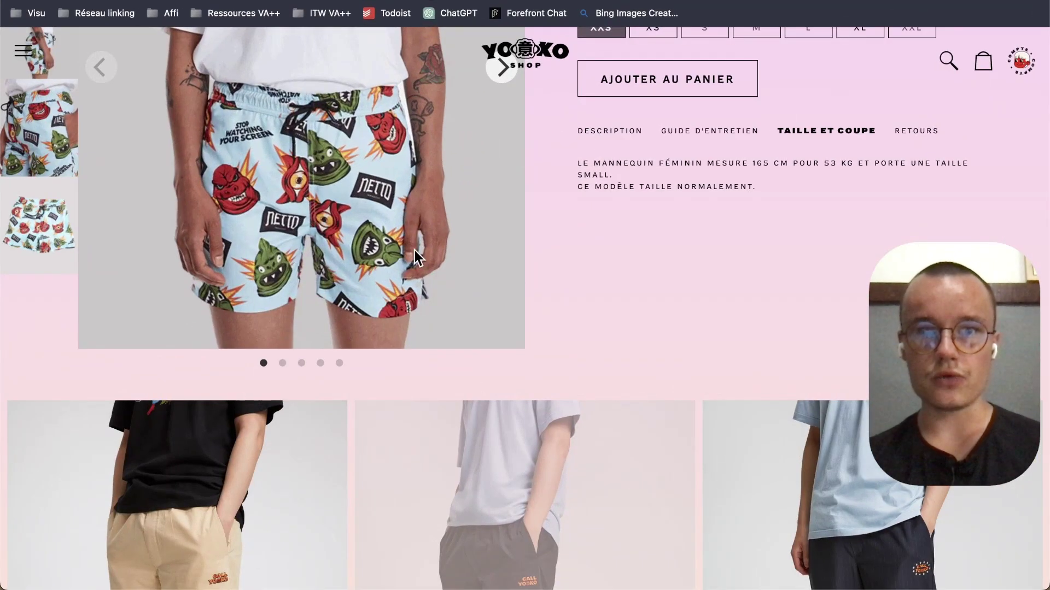
scroll(414, 250, "up", 5)
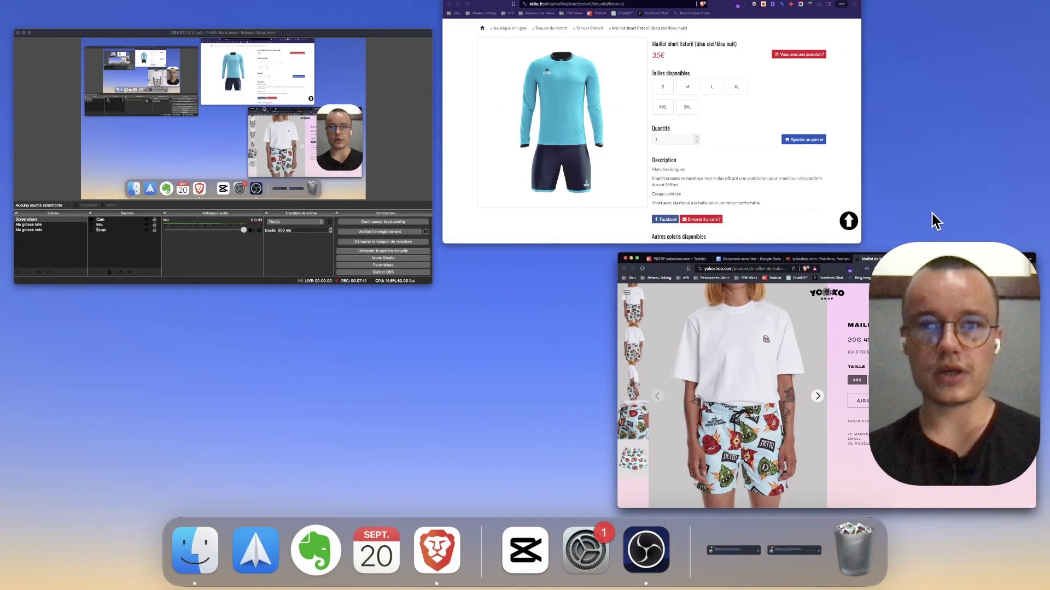
Return to the Google results for "maillot bleu ciel" and compare the page types of La Redoute, Umbro, Skita, Banana Moon and Yoko Shop
left_click(684, 101)
key("super+w")
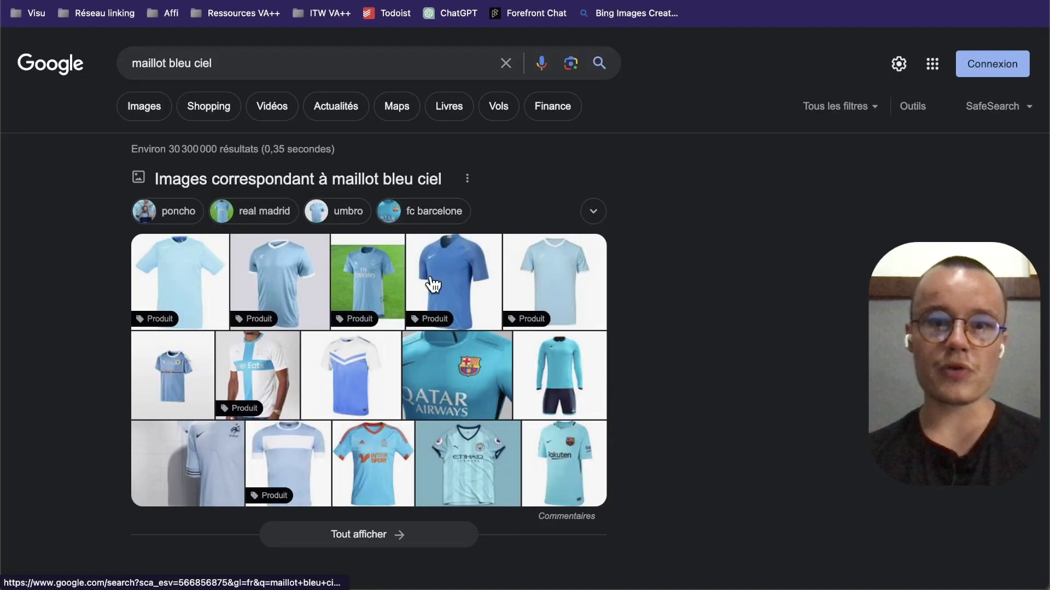
scroll(466, 285, "down", 5)
scroll(464, 279, "down", 3)
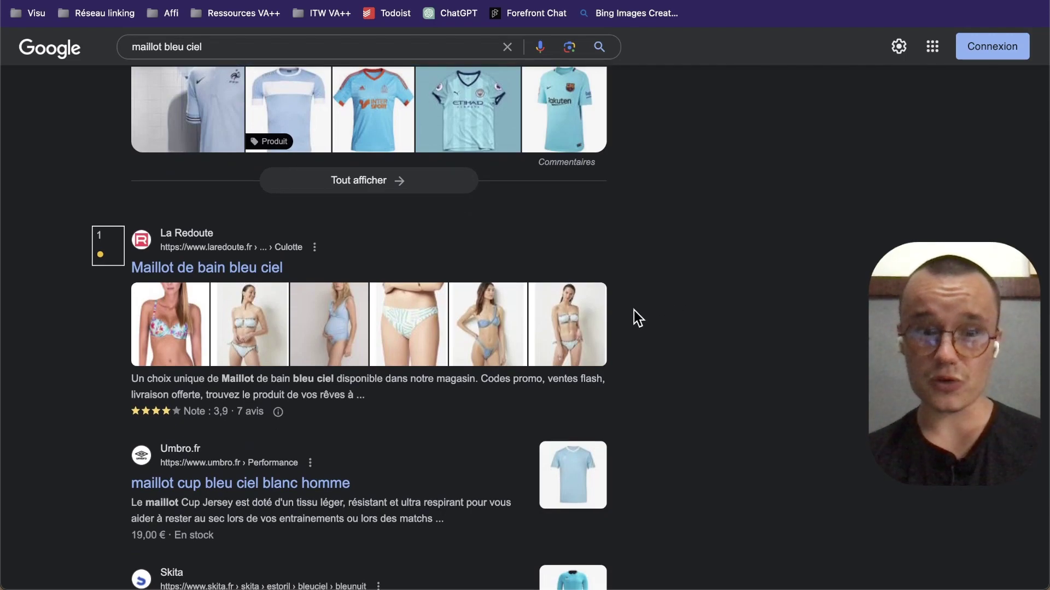
scroll(634, 310, "down", 4)
scroll(634, 312, "down", 4)
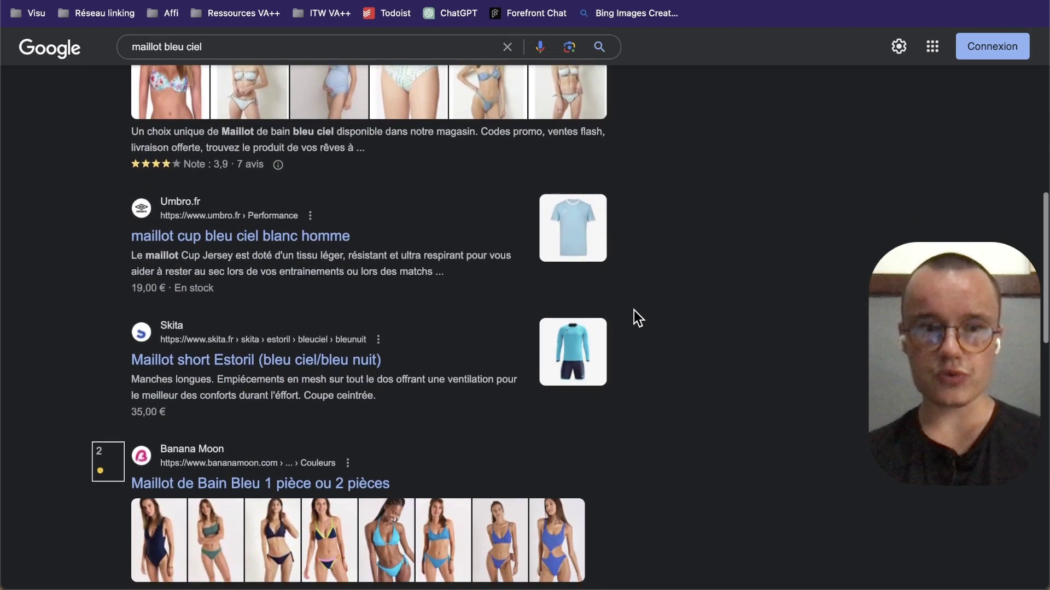
scroll(634, 311, "up", 7)
scroll(635, 311, "down", 2)
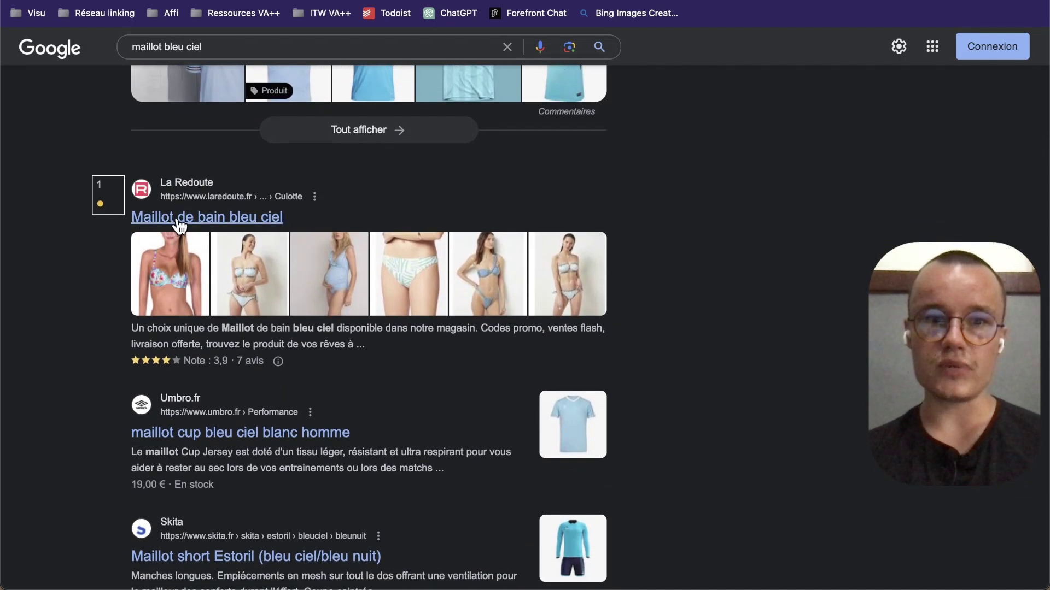
scroll(332, 149, "up", 8)
scroll(333, 145, "down", 10)
scroll(338, 140, "down", 3)
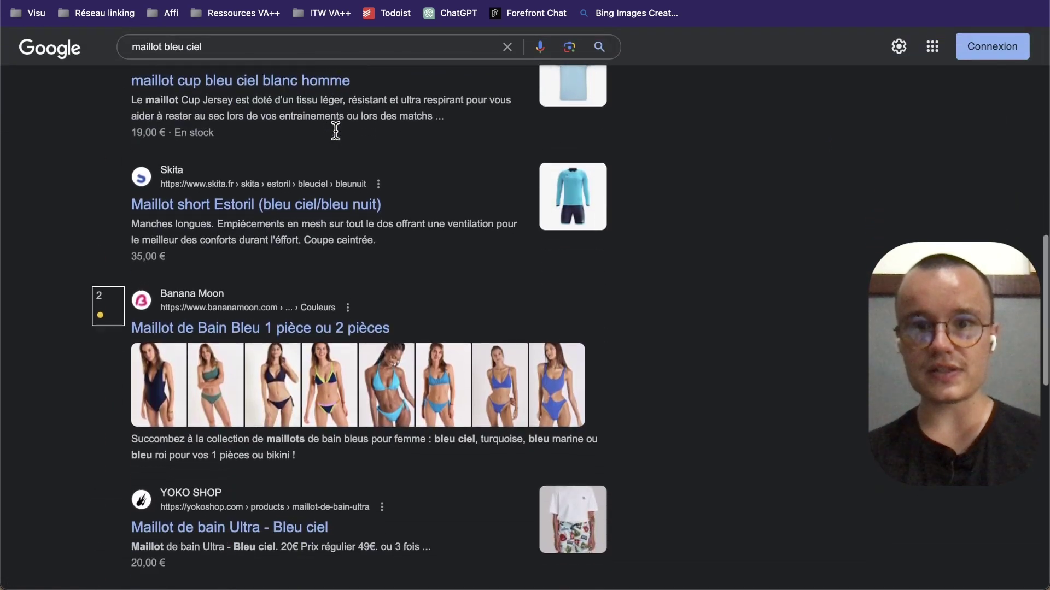
Check the "maillot bleu ciel" image block against the organic listings to assess mixed intent between sports jerseys and swimwear
scroll(367, 136, "up", 12)
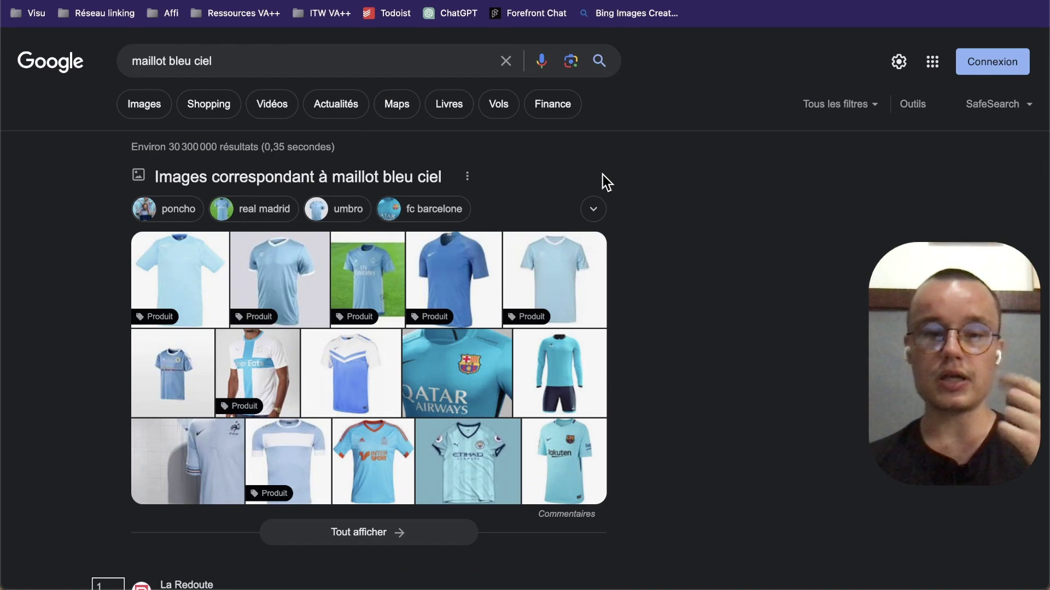
scroll(602, 175, "down", 1)
scroll(602, 175, "down", 6)
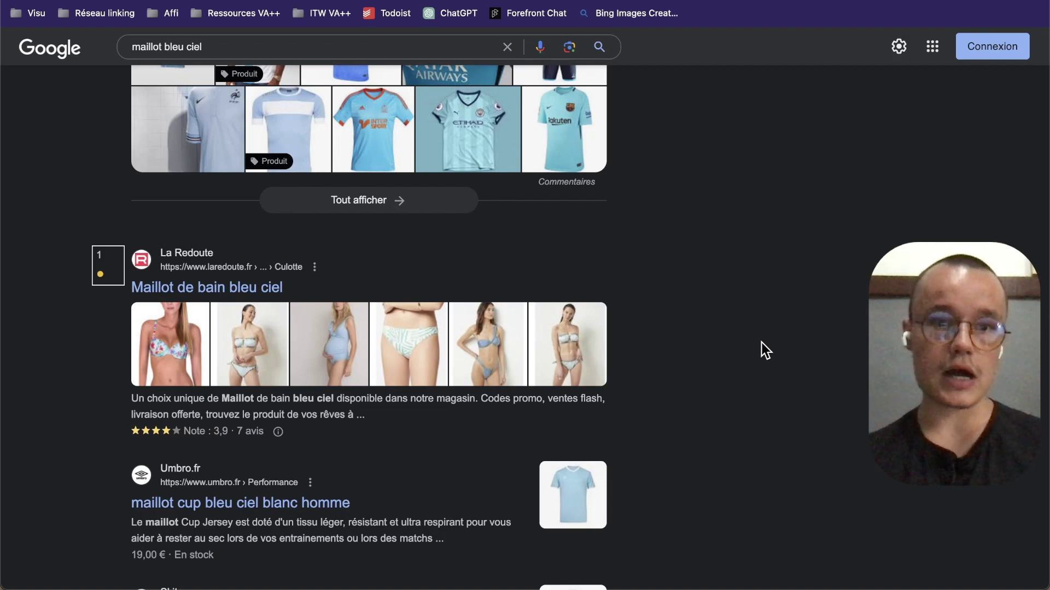
scroll(762, 342, "down", 4)
scroll(762, 343, "up", 3)
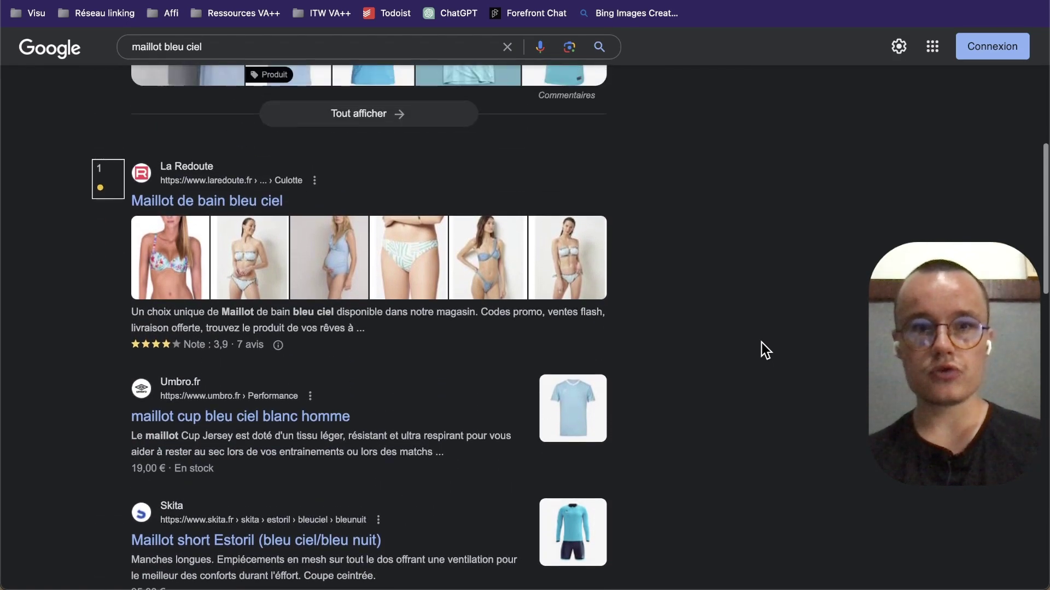
scroll(520, 209, "down", 1)
scroll(675, 217, "up", 3)
scroll(677, 245, "down", 10)
scroll(677, 244, "up", 7)
scroll(678, 245, "up", 3)
Go back to Yoko Shop's swimsuit product page and inspect its content down through the related products
key("ctrl+Up")
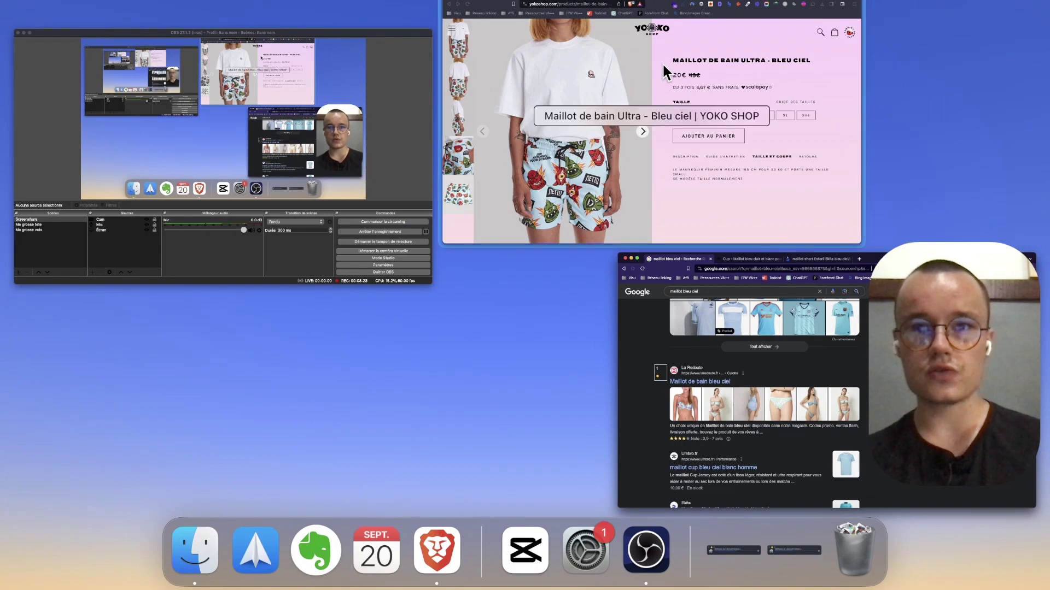
left_click(662, 64)
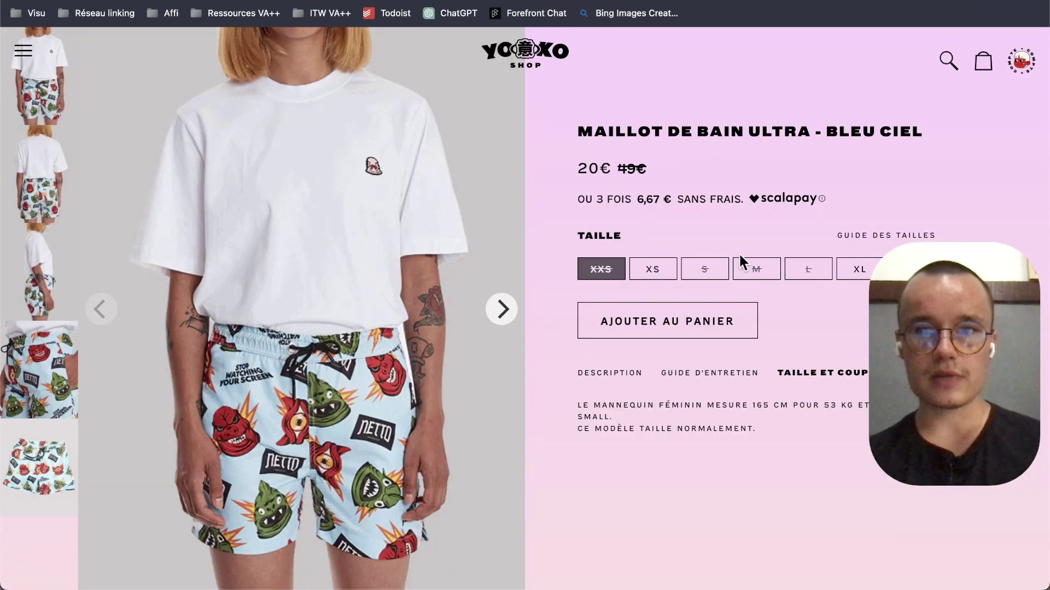
scroll(739, 257, "down", 5)
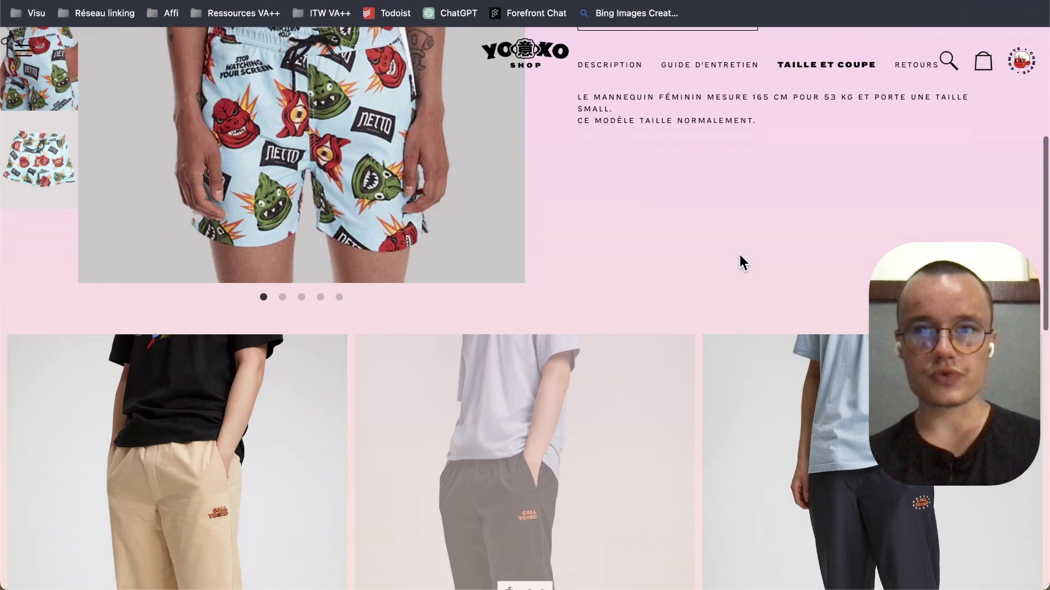
scroll(739, 256, "down", 10)
Switch to Umbro's Maillot Cup page and examine its full structure, from description and technical sheet to similar products and footer
key("ctrl+Up")
left_click(822, 287)
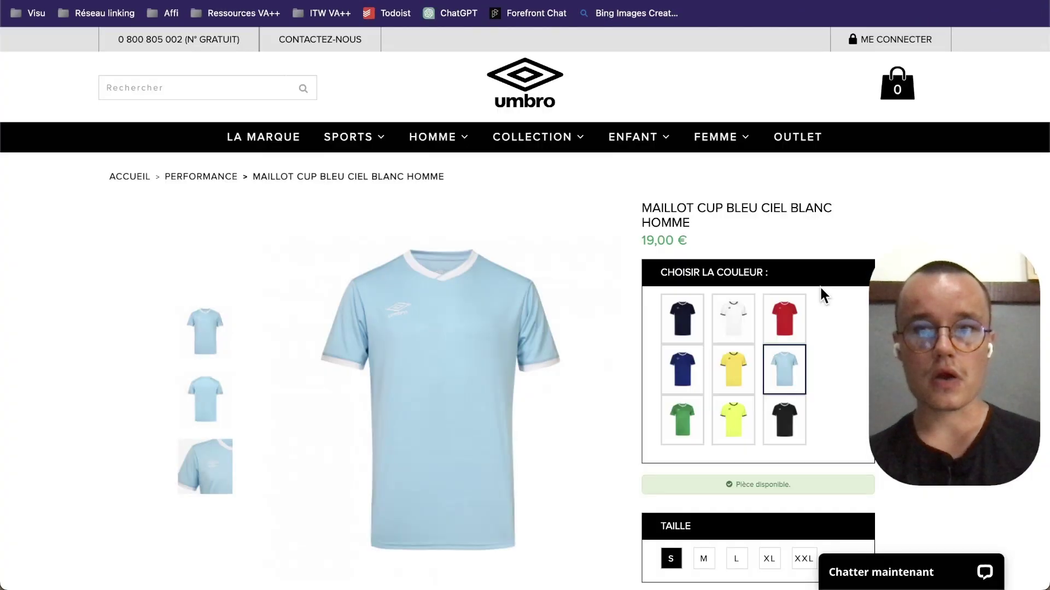
scroll(819, 285, "down", 15)
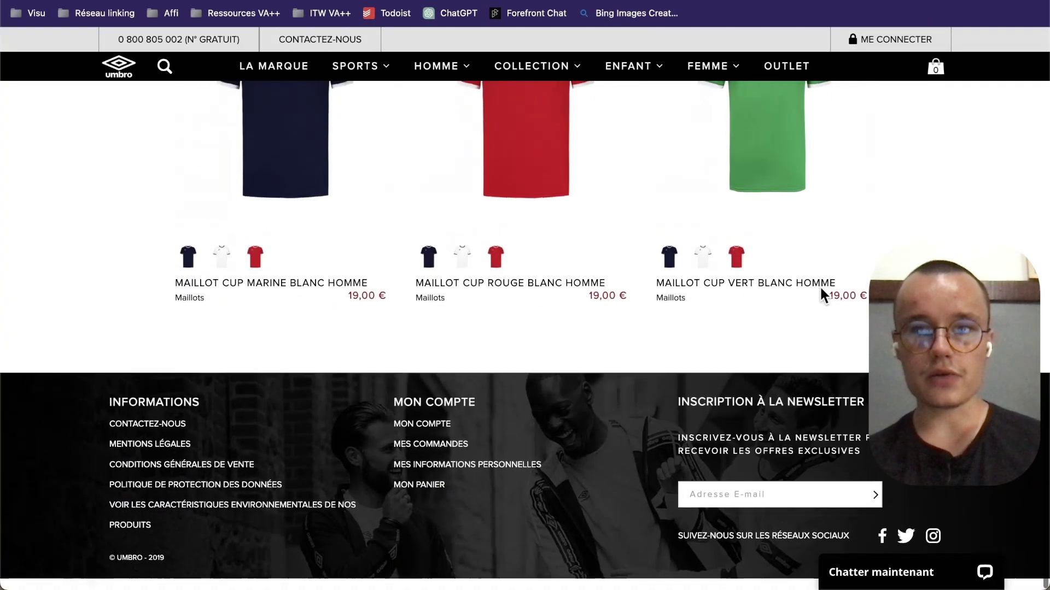
scroll(819, 285, "up", 15)
scroll(820, 290, "down", 10)
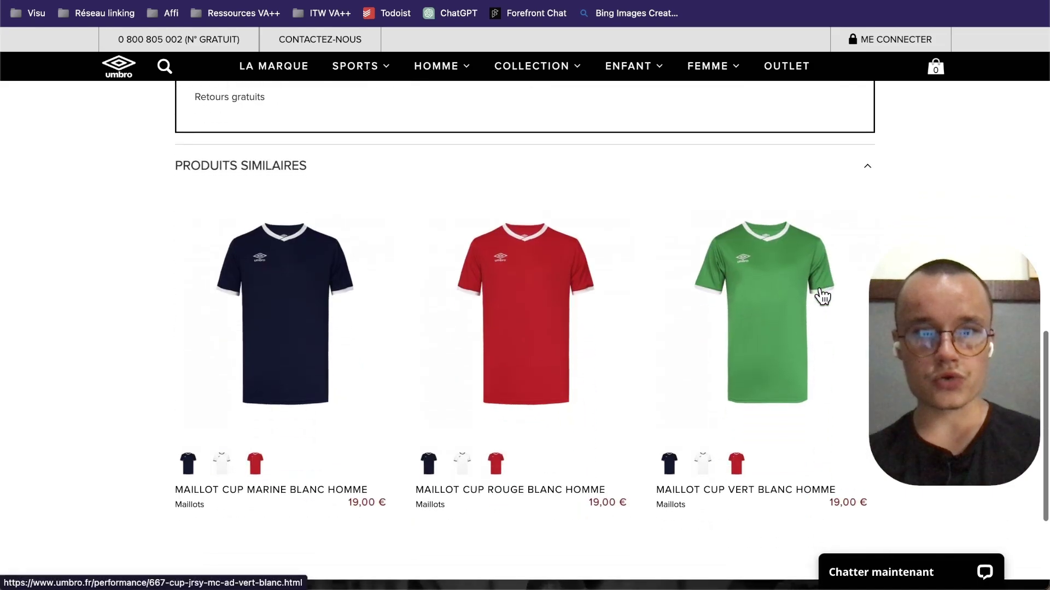
scroll(822, 296, "up", 4)
scroll(822, 296, "down", 6)
scroll(822, 296, "up", 5)
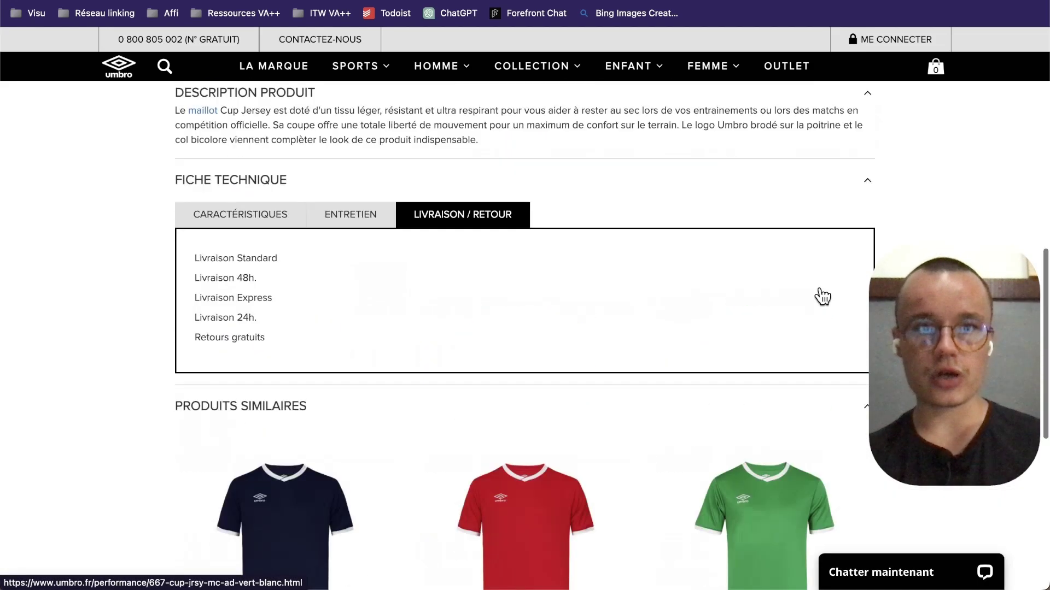
scroll(821, 295, "up", 5)
scroll(821, 296, "down", 10)
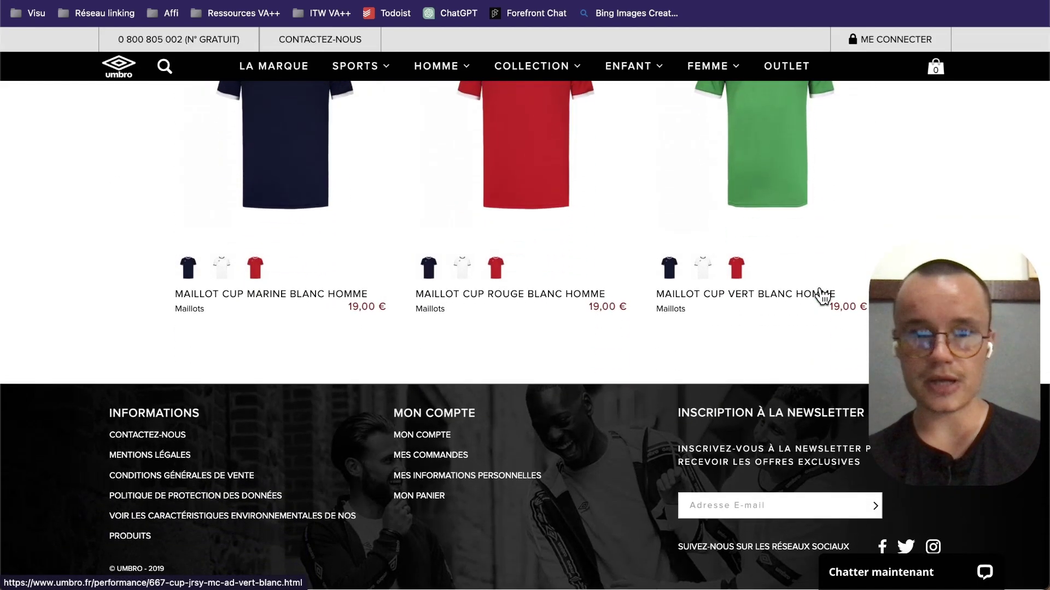
scroll(822, 296, "up", 6)
Examine Skita's Maillot short Estoril page, including its description, other available colours and footer content
scroll(822, 295, "down", 3)
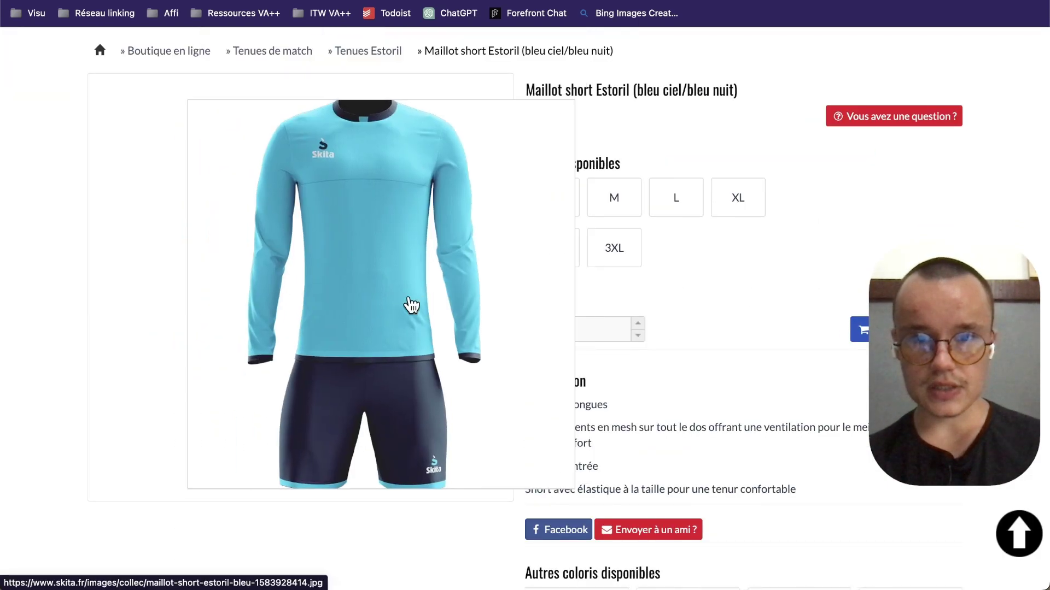
scroll(719, 335, "up", 2)
scroll(720, 335, "down", 3)
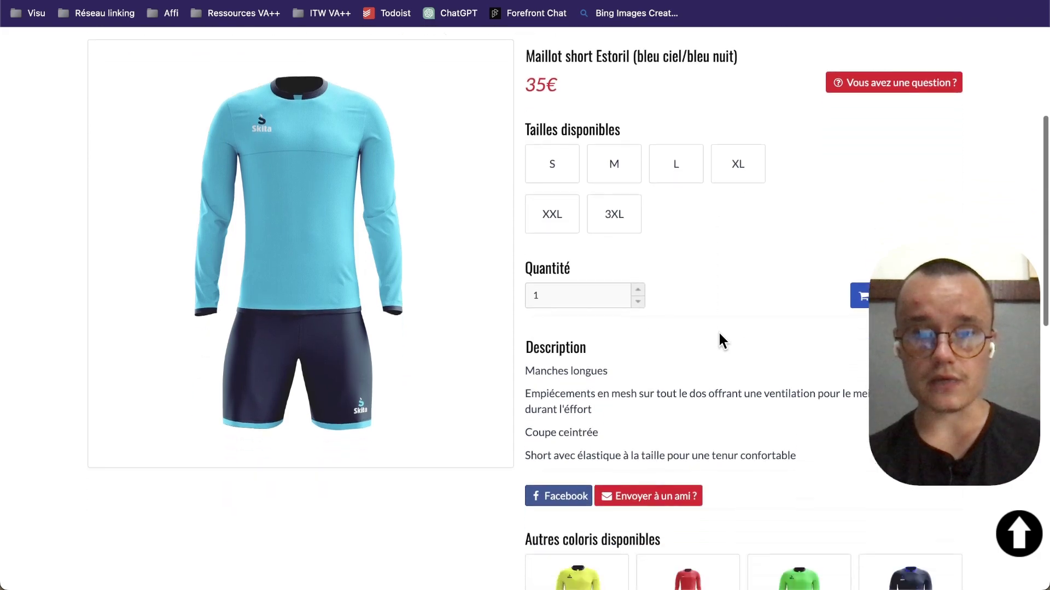
scroll(720, 334, "down", 3)
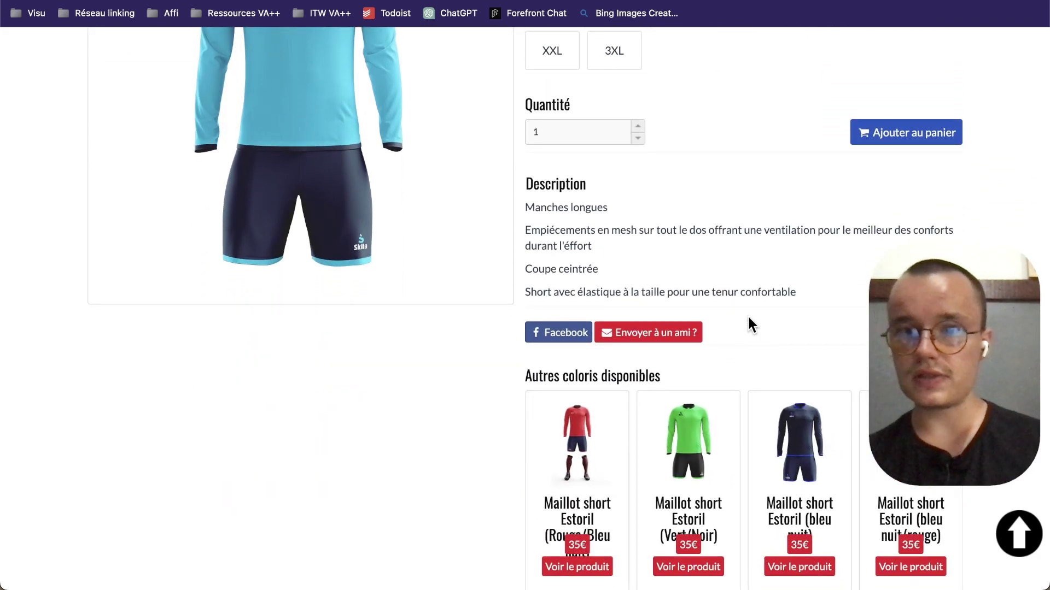
scroll(735, 330, "down", 10)
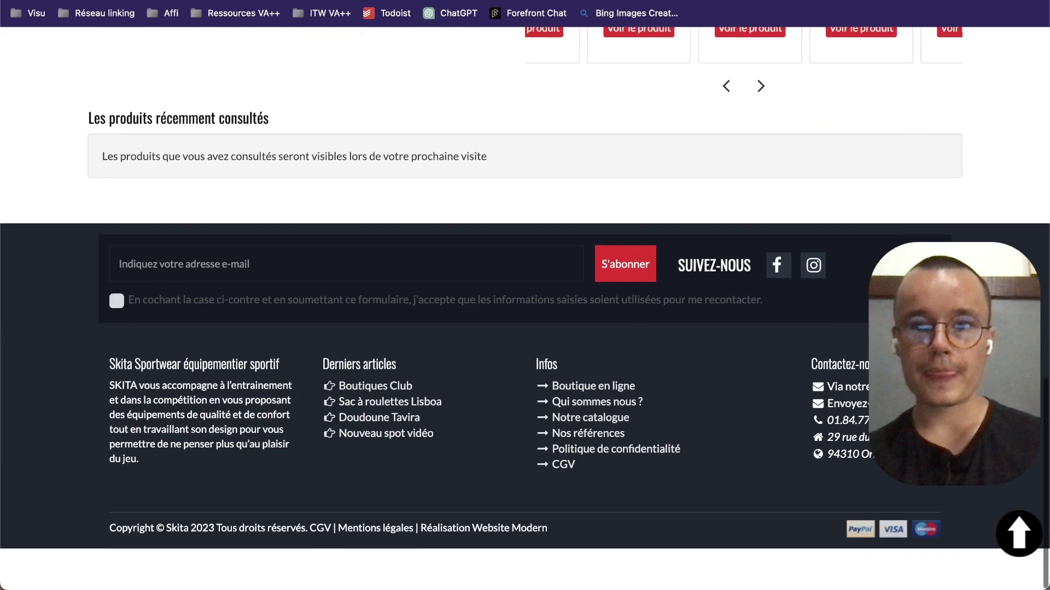
Leave the Skita product page and switch back to the yokoshop.com SEO audit document in Google Docs
scroll(736, 331, "up", 15)
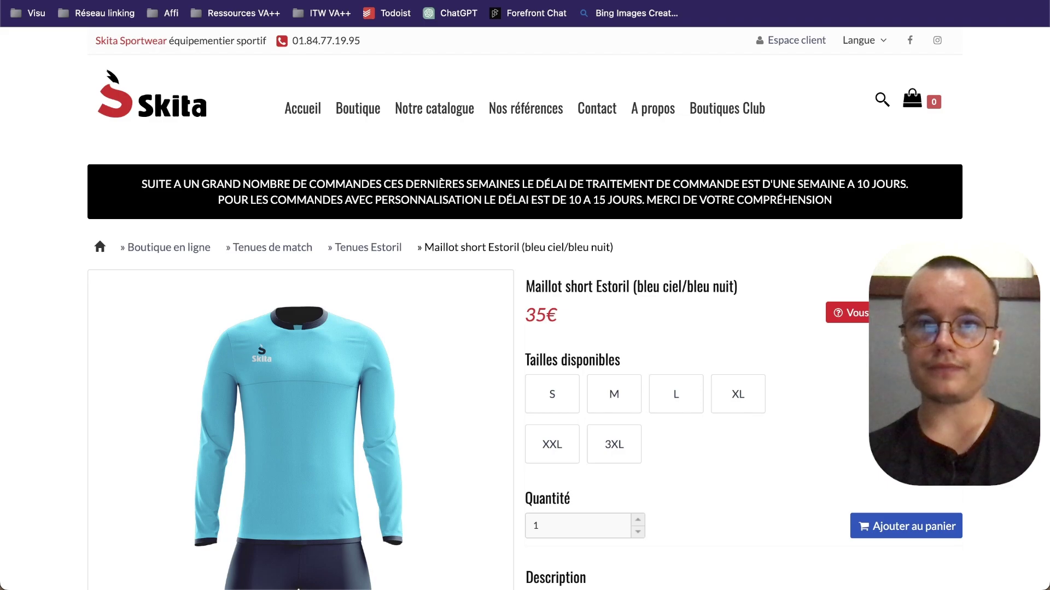
key("ctrl+Up")
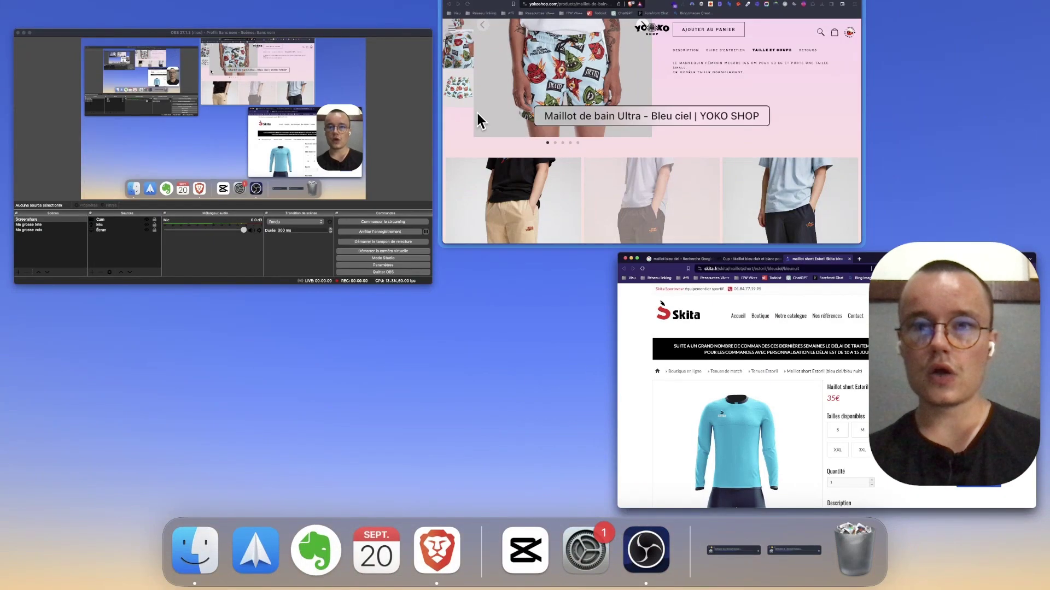
left_click(477, 113)
key("ctrl+Tab")
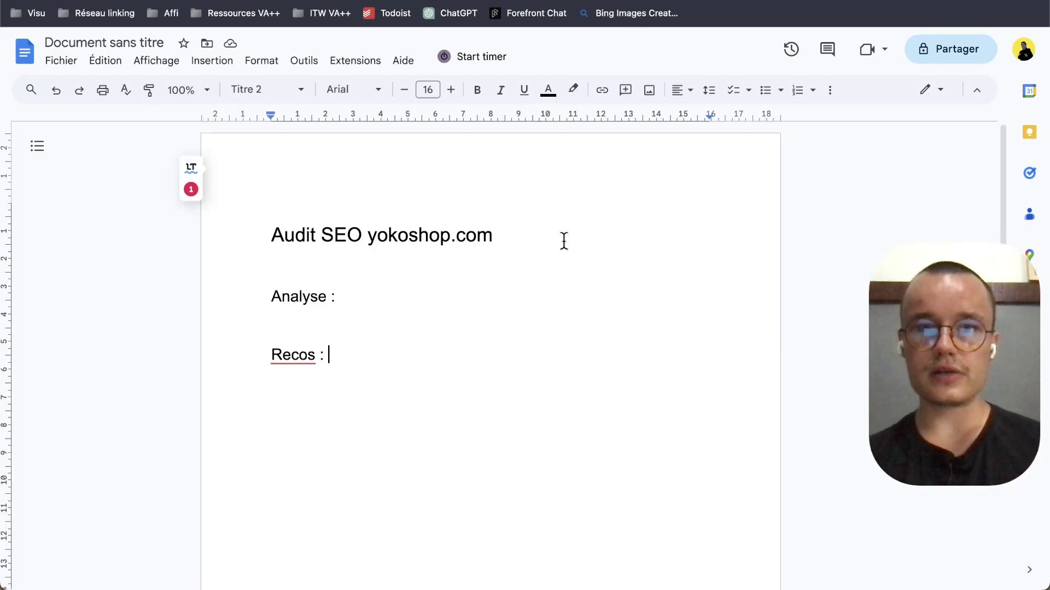
Add the bullet "informationnel peu développé chez yoko + les concurrents" under the Analyse heading
left_click(338, 295)
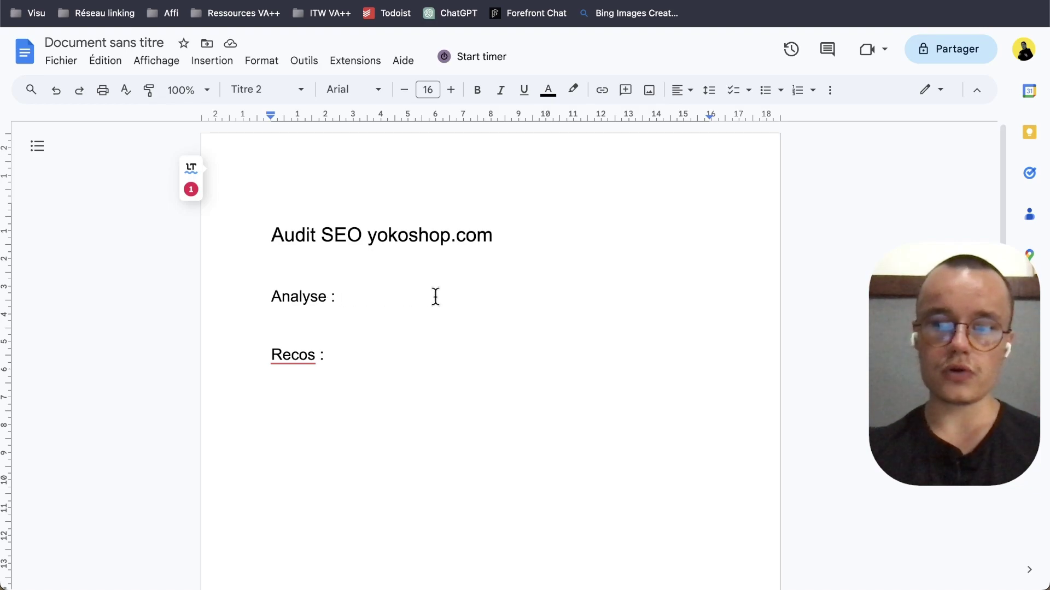
key("Return")
type("- inf")
type("ormationnekl")
key("BackSpace")
type("l peu dével")
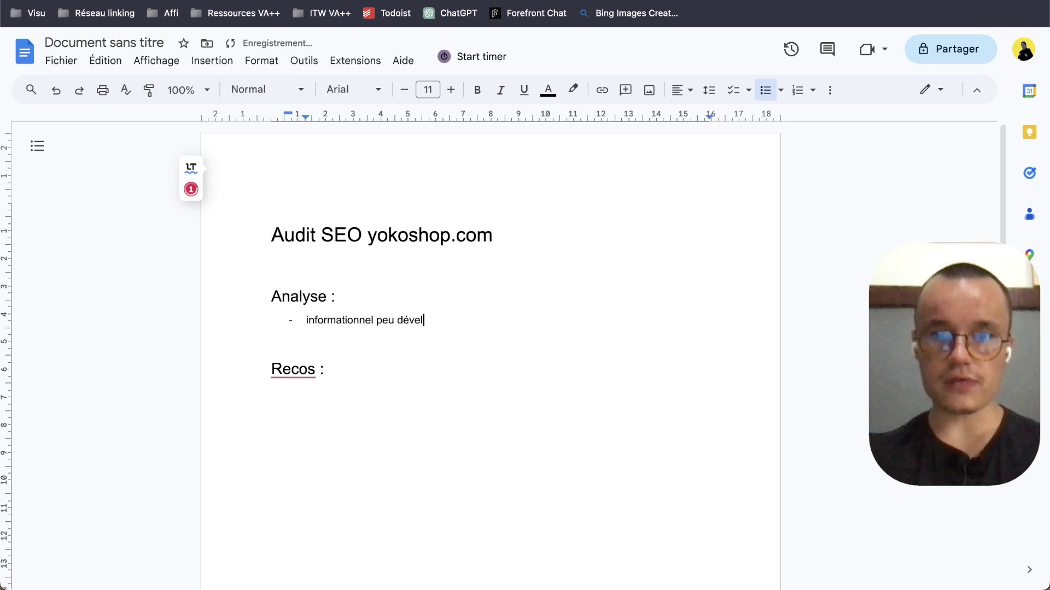
type("oppé chez yoko")
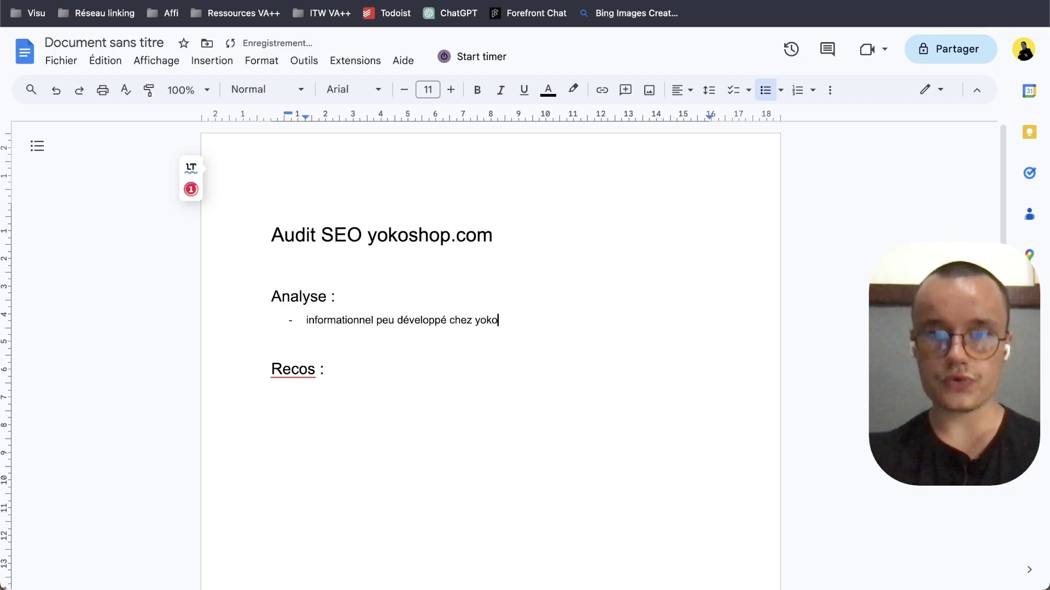
type(" + les concuyrr")
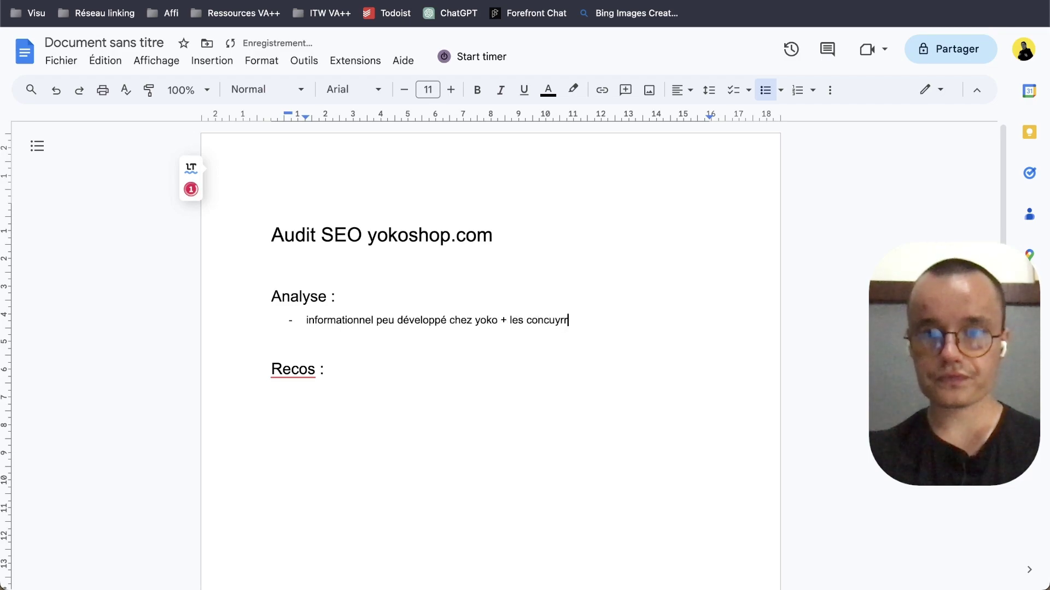
key("BackSpace")
key("BackSpace")
key("BackSpace")
type("rrents")
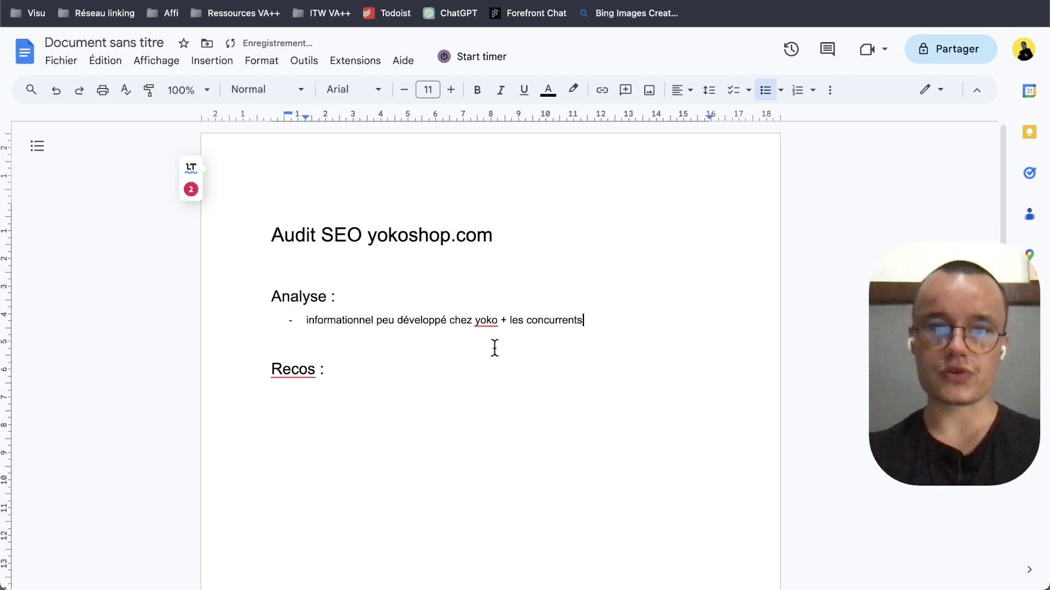
Add the bullet "développer l'informationnel de la page" under the Recos heading
left_click(405, 357)
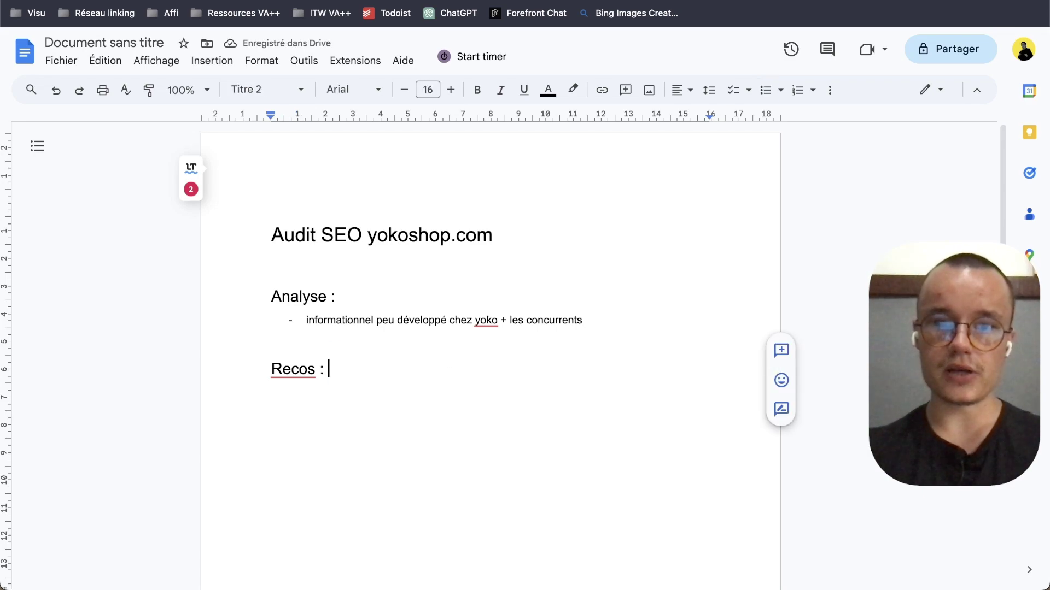
key("Return")
type("- développer l'inform")
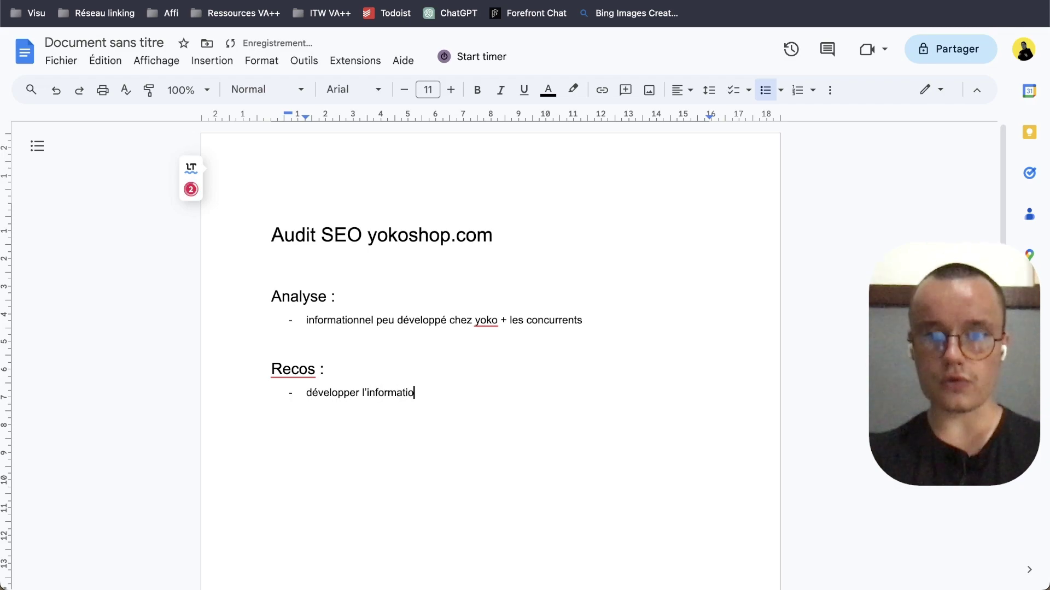
type("ationnel de la page")
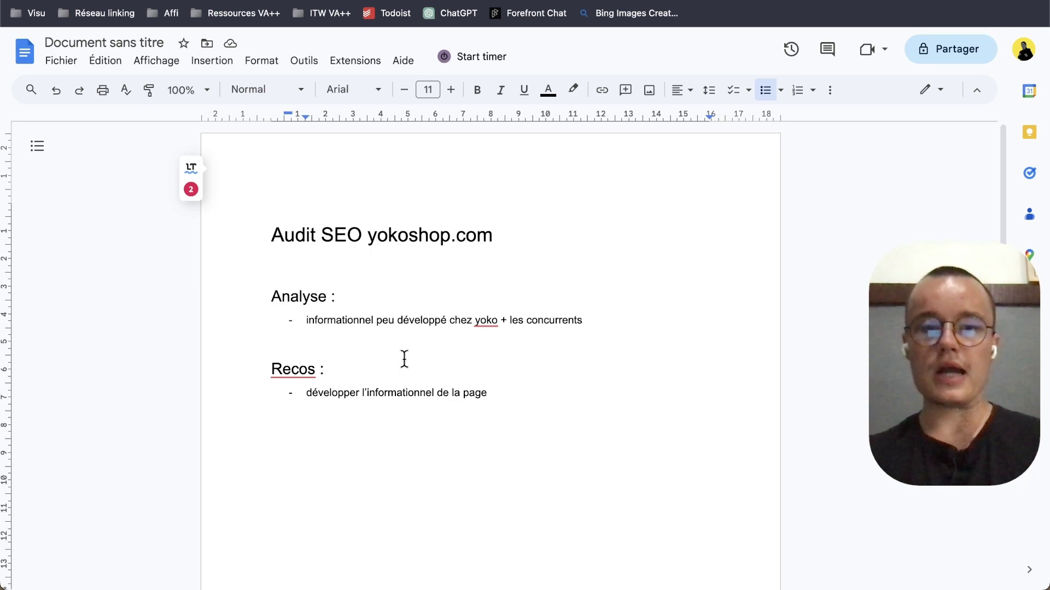
Nest the sub-points "comment savoir que le produit est fait pour nous" and "guide pour choisir sa taille" under the first recommendation
key("Return")
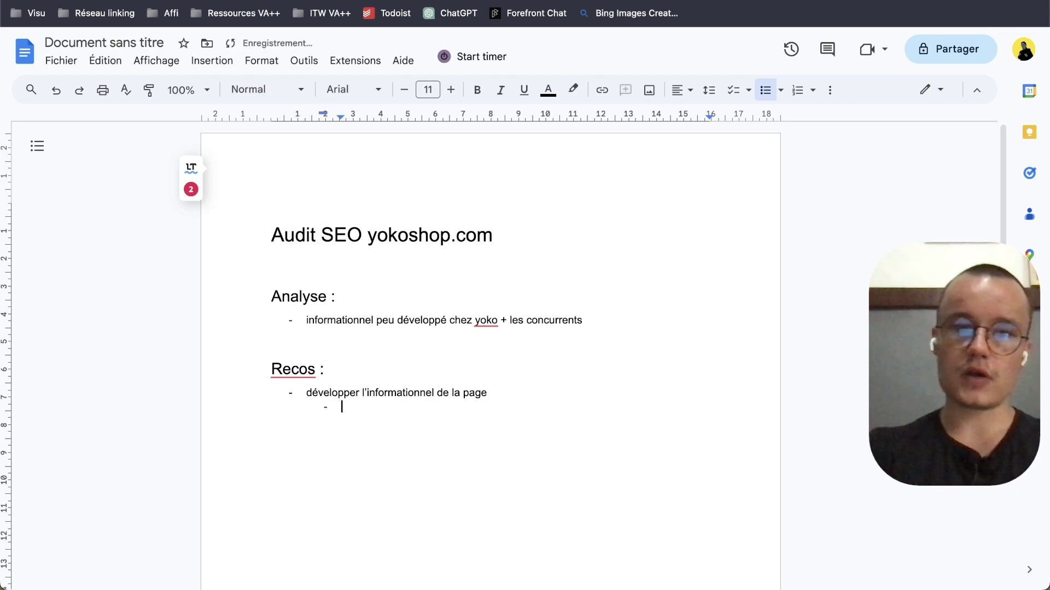
type("comment savoir que le produit est fa")
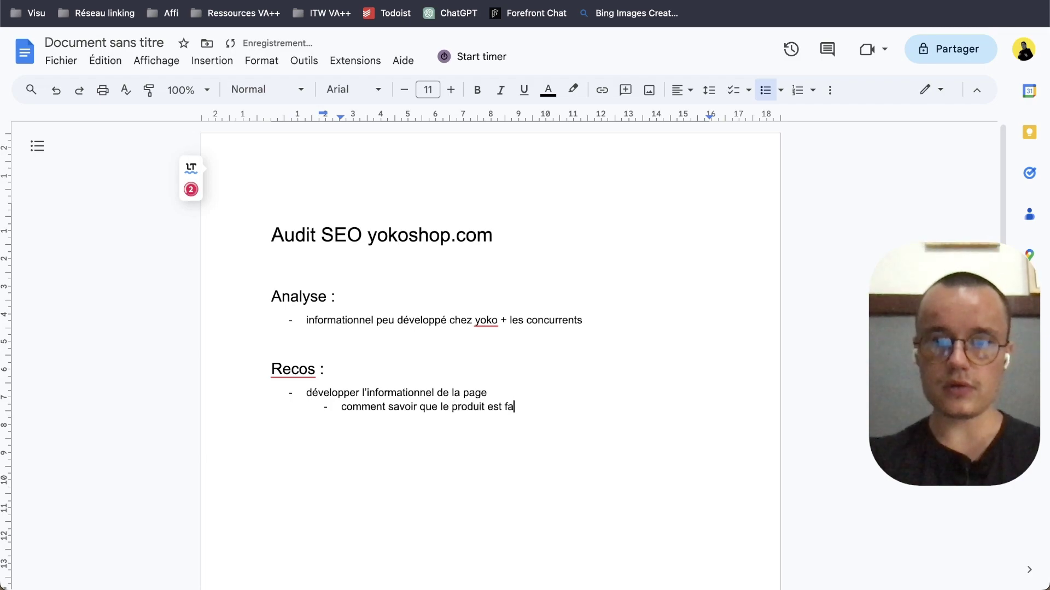
type("it pour nous ")
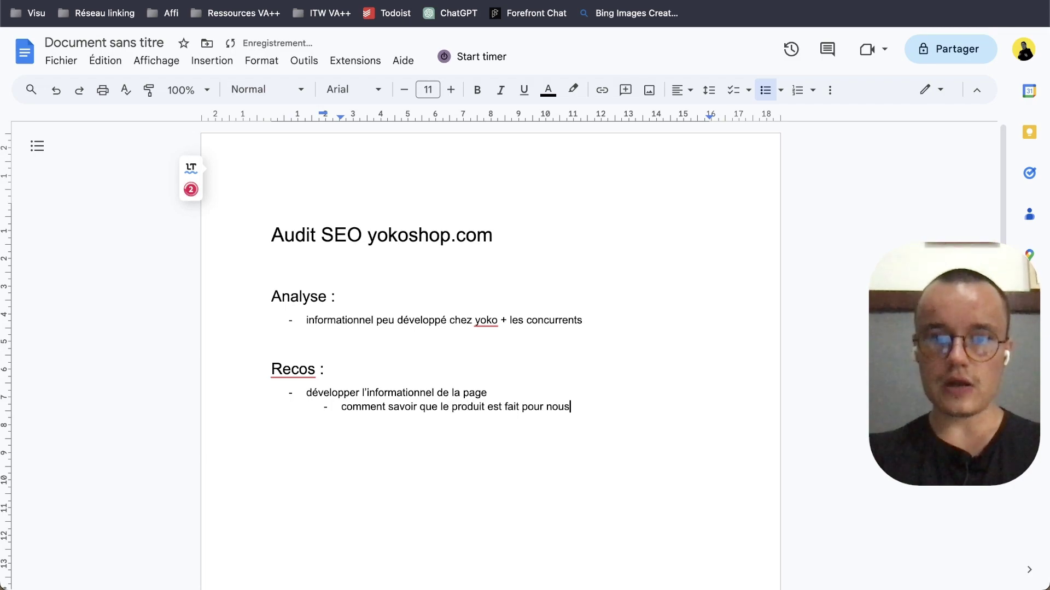
type("guide pour choisir sa taille")
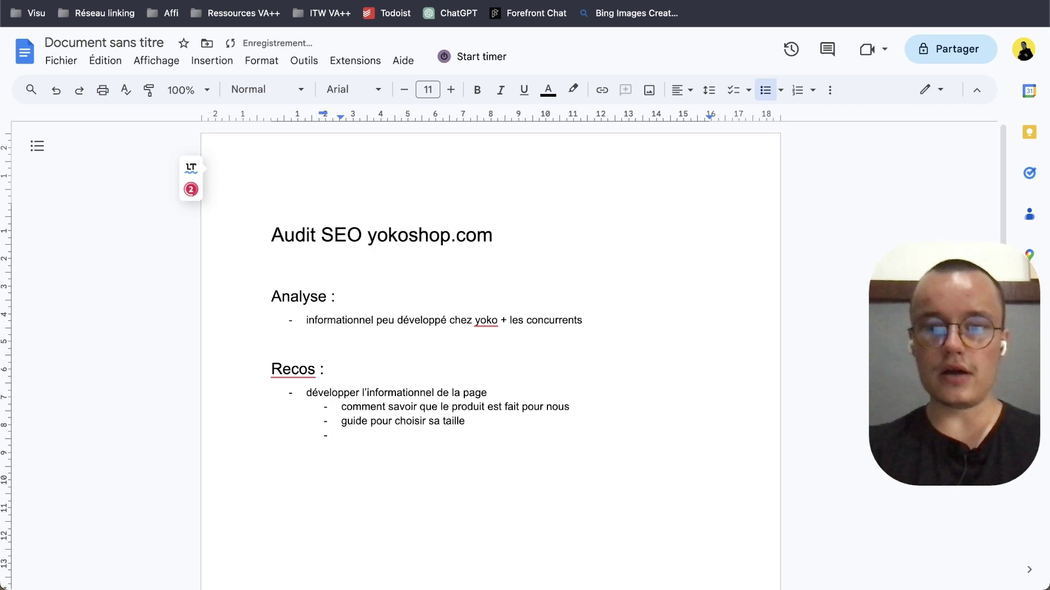
Add a third sub-point reading "quelle est la durée de vie du produit" to the recommendation
type("cmbien")
key("BackSpace")
key("BackSpace")
key("BackSpace")
key("BackSpace")
key("BackSpace")
key("BackSpace")
key("BackSpace")
key("BackSpace")
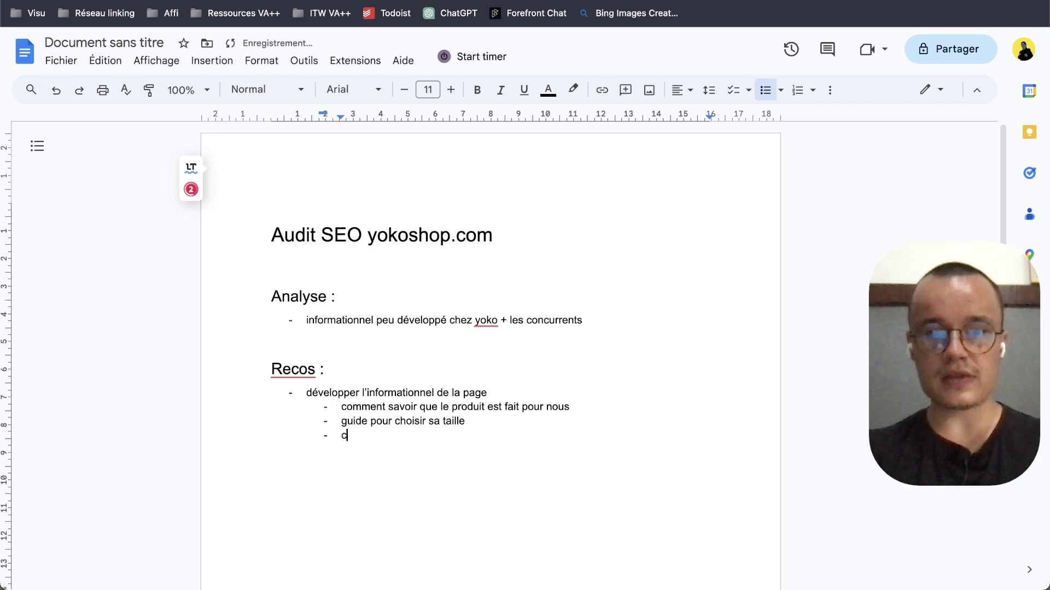
type("quelle est la durée de vie")
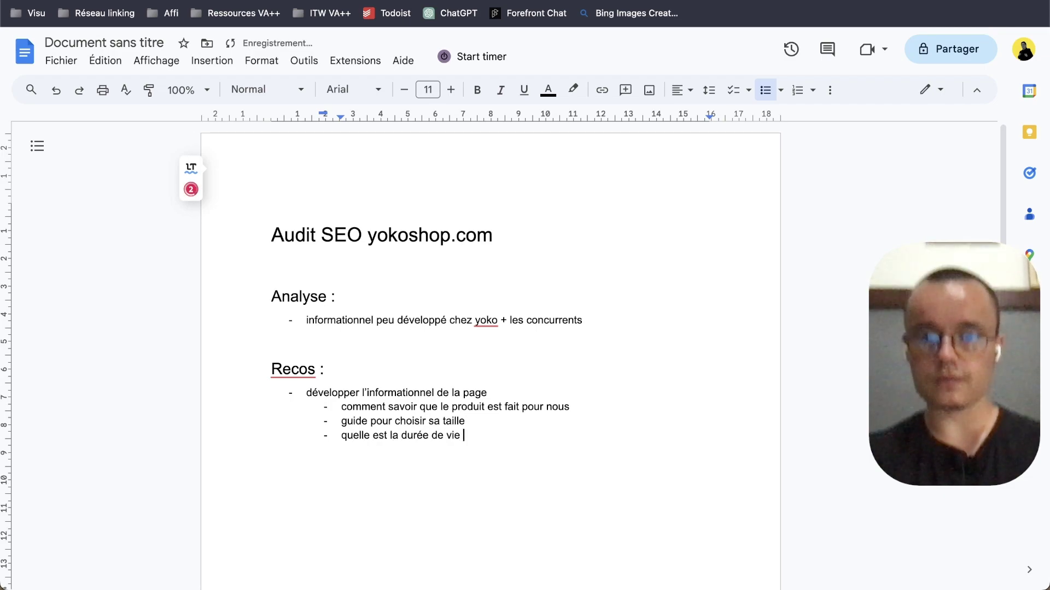
type(" du produit")
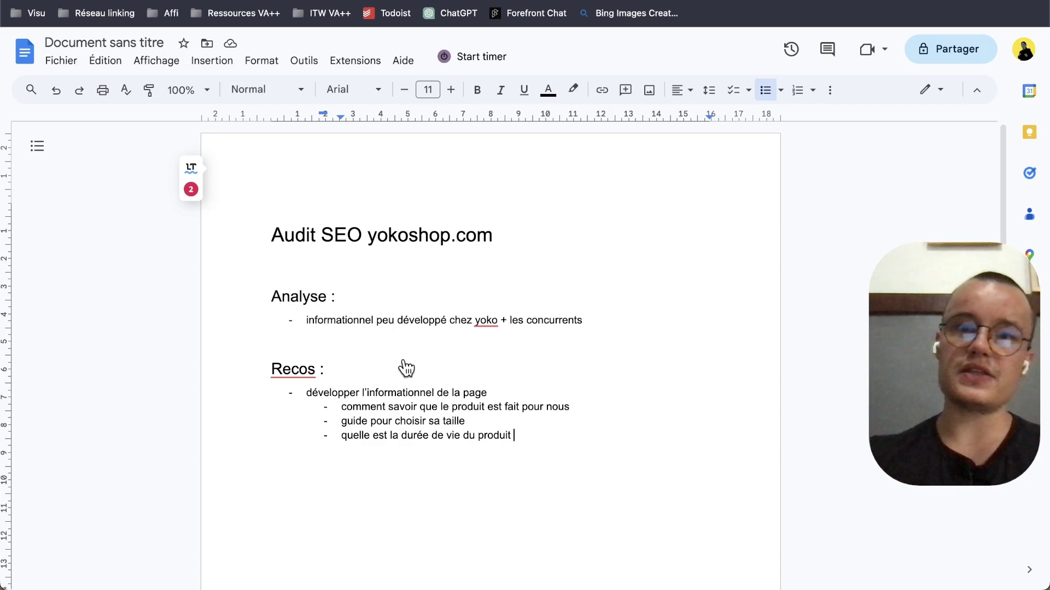
Read the care guide on Yoko Shop's swimsuit page, then return to the audit document
key("ctrl+Tab")
left_click(721, 113)
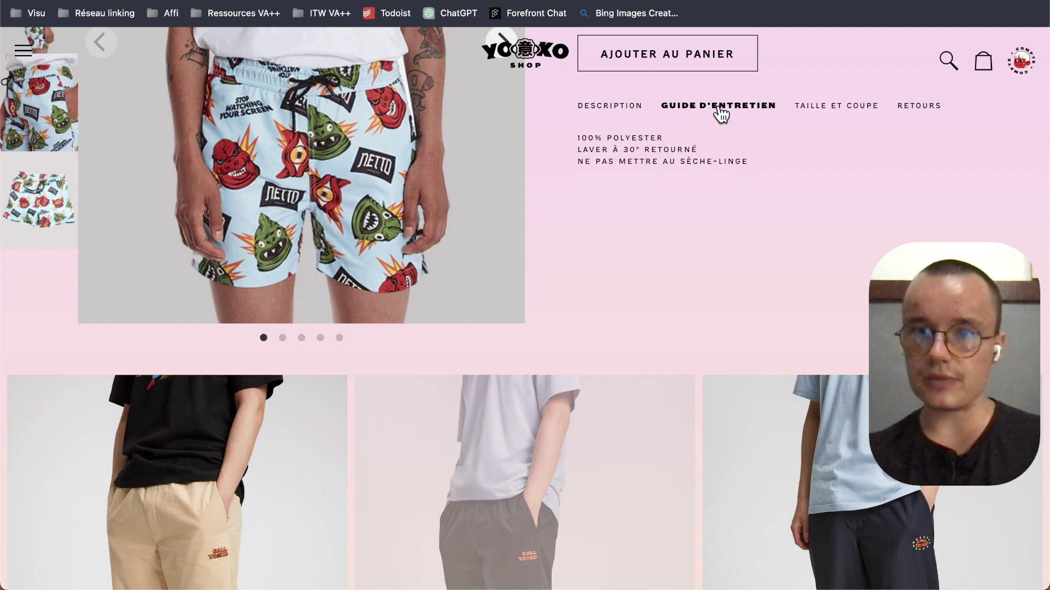
triple_click(654, 142)
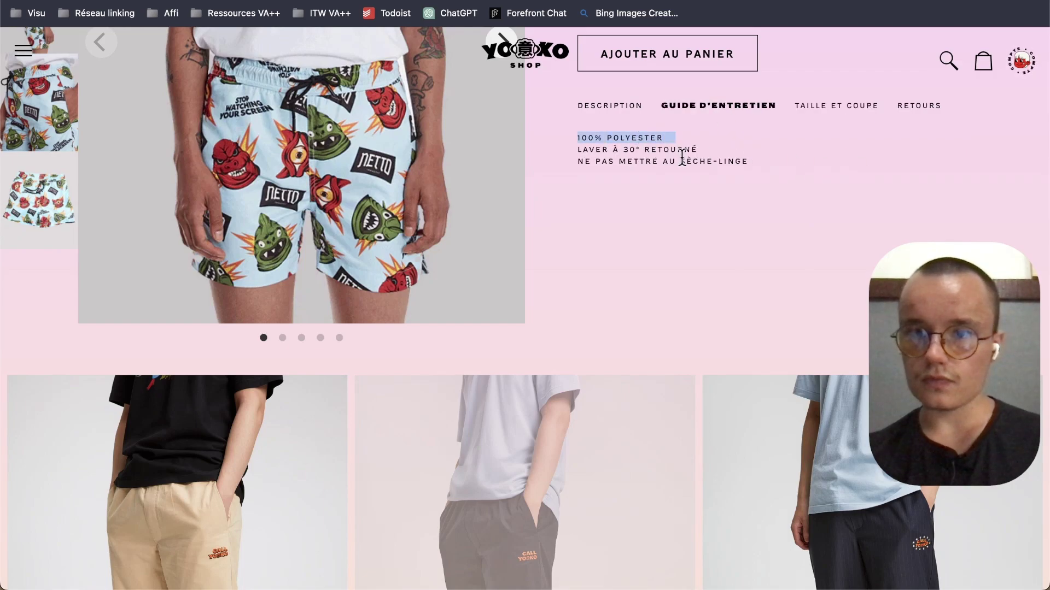
triple_click(688, 160)
key("ctrl+shift+Tab")
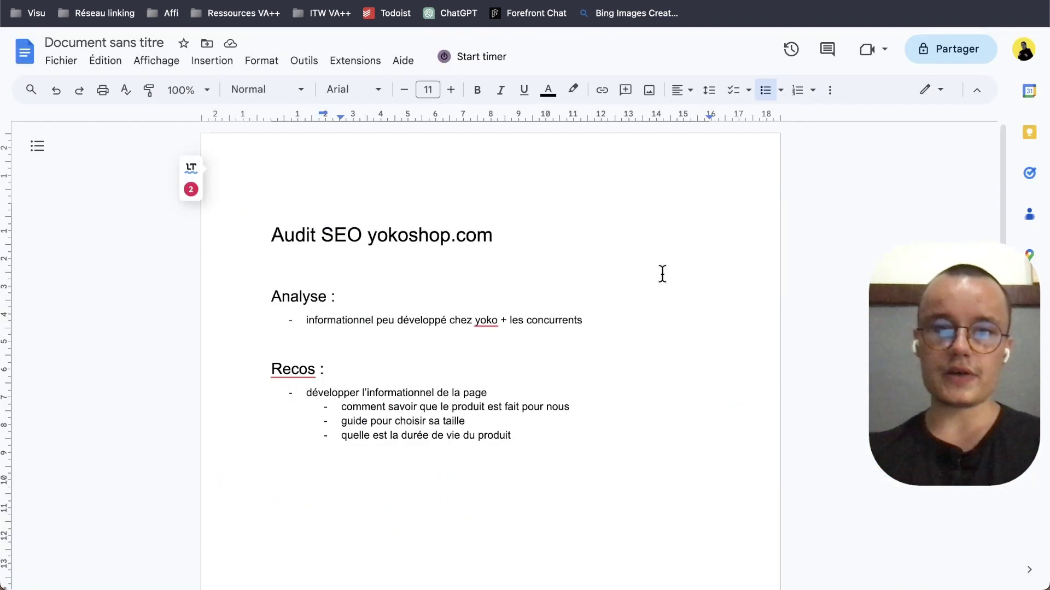
Add the sub-point "pousser le guide d'entretien" below the product lifespan question
key("Return")
type("pousser le g")
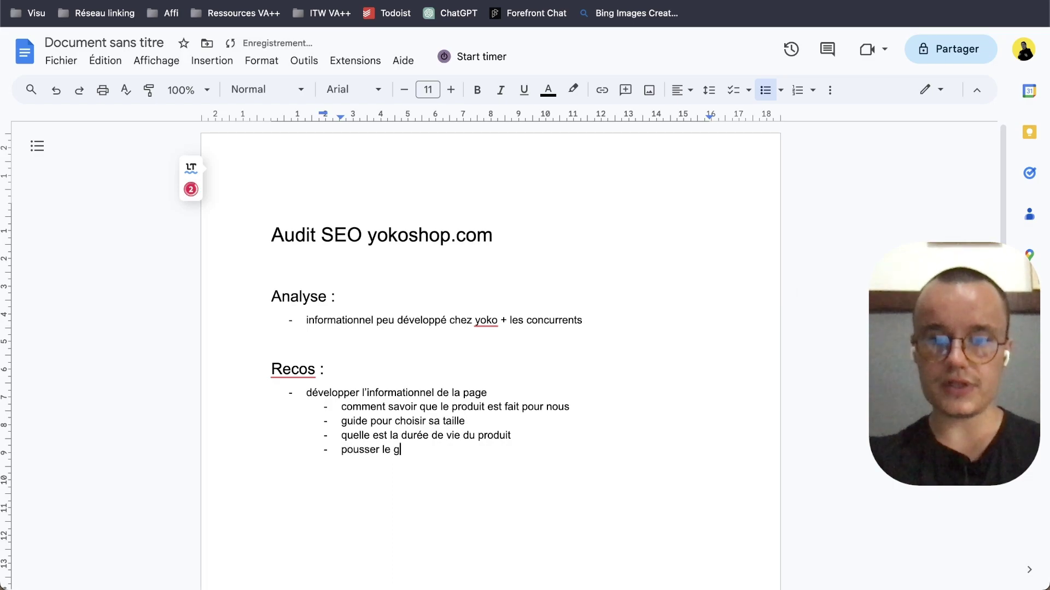
type("uide d'entreti")
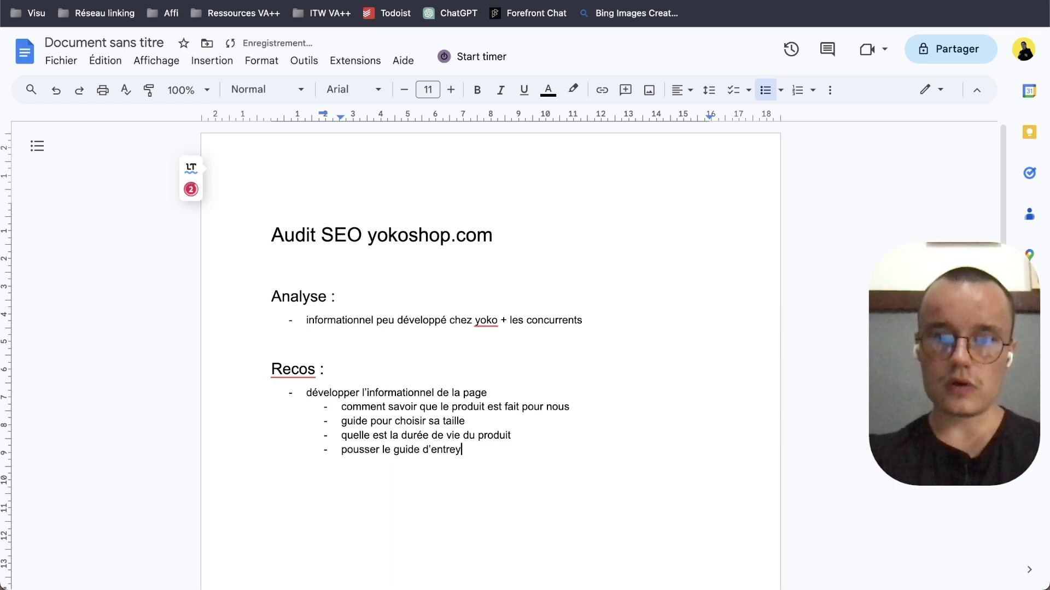
type("en")
Recheck the swimsuit page's care guide and insert "eau de mer ?" beneath the product lifespan point in the audit document
key("ctrl+Tab")
key("ctrl+Tab")
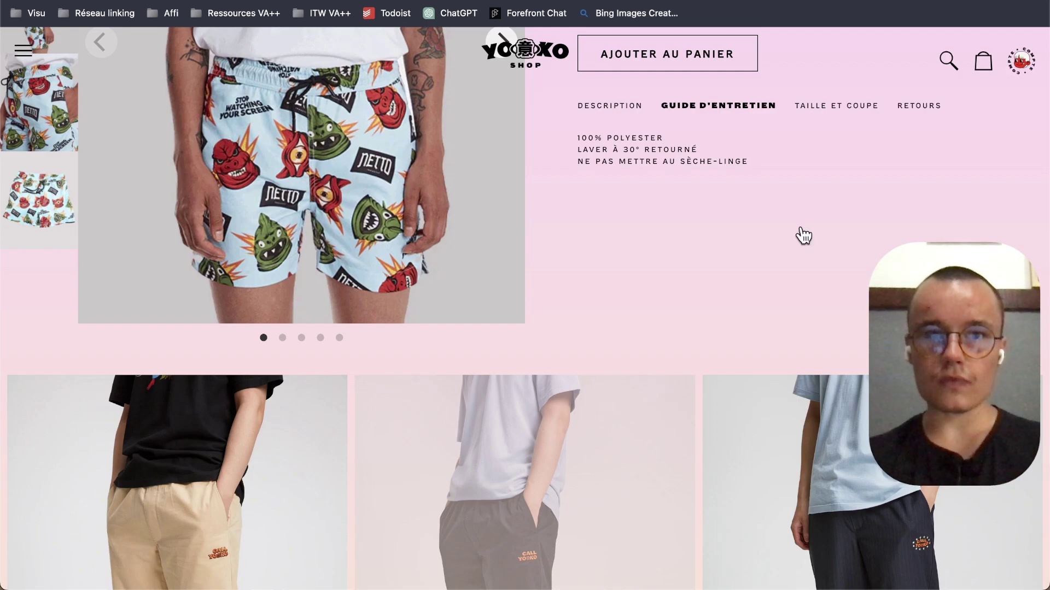
key("ctrl+Tab")
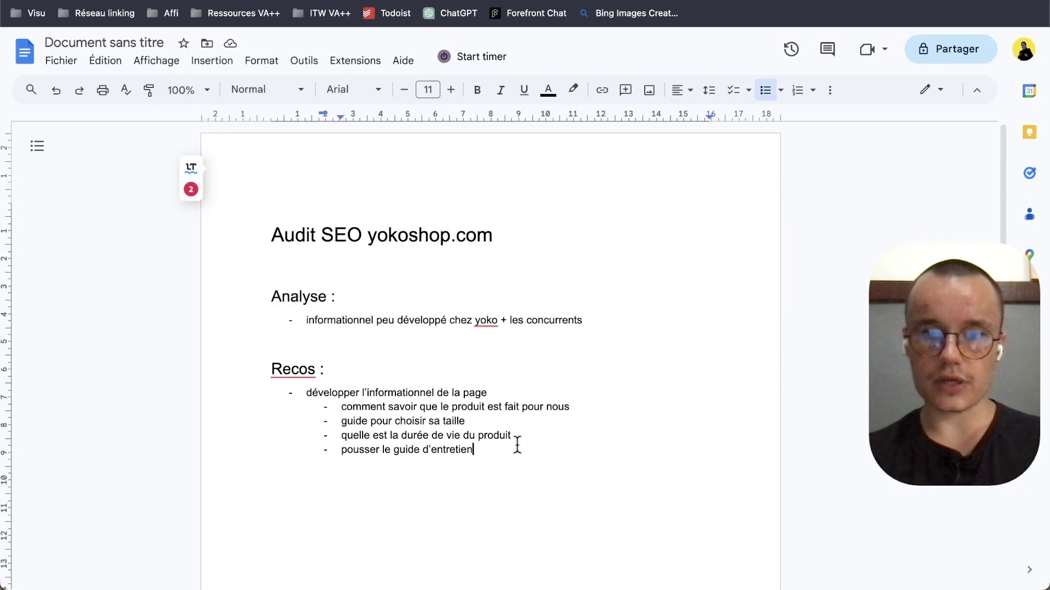
left_click(527, 435)
key("Return")
type("eau de mer ?")
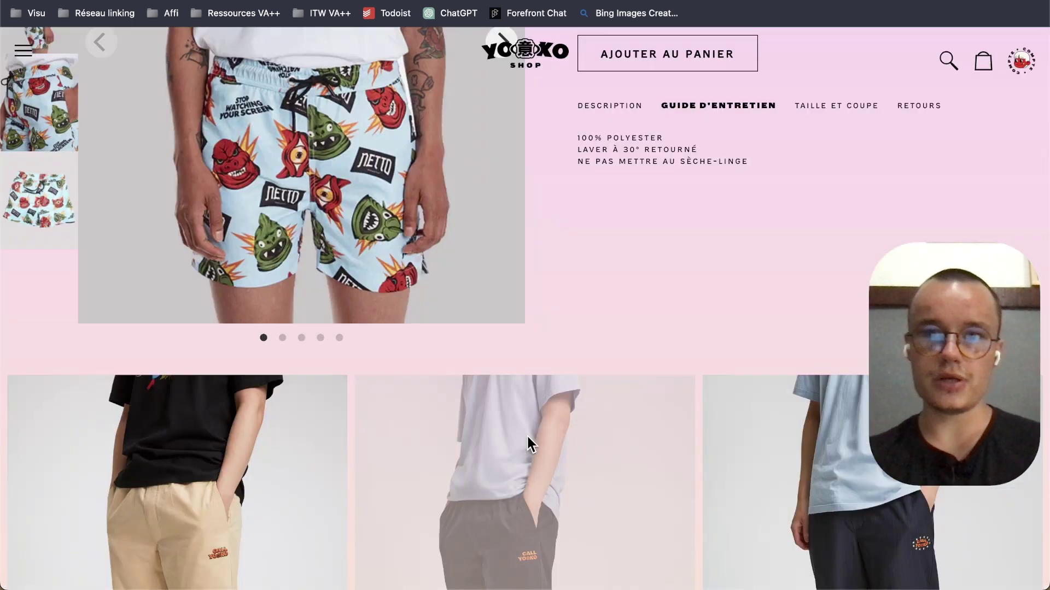
Review the size options and the size and fit text on Yoko Shop's Maillot de bain Ultra - Bleu ciel page
scroll(853, 273, "up", 5)
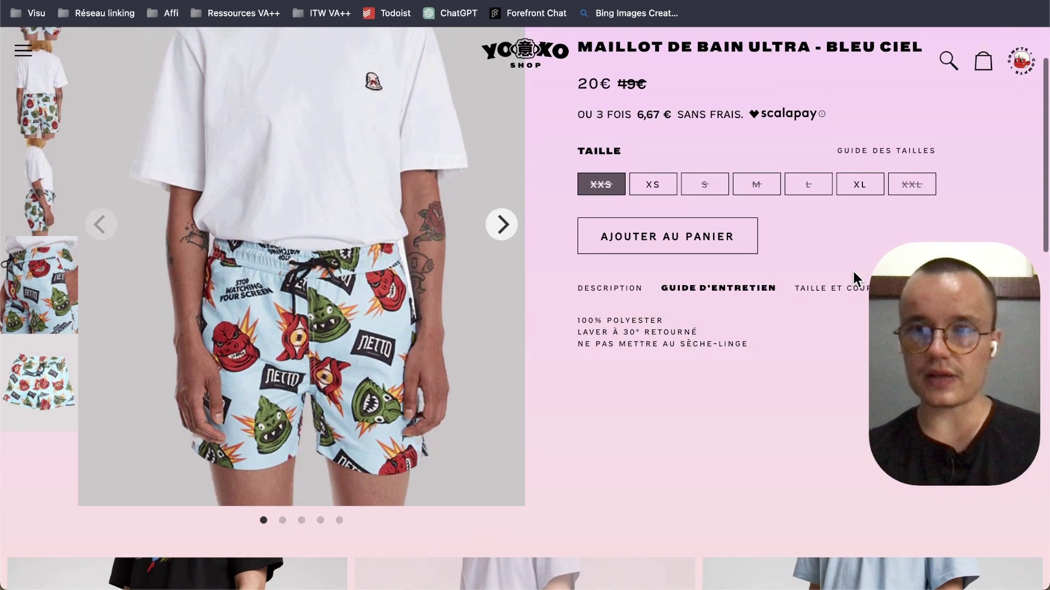
scroll(852, 270, "down", 2)
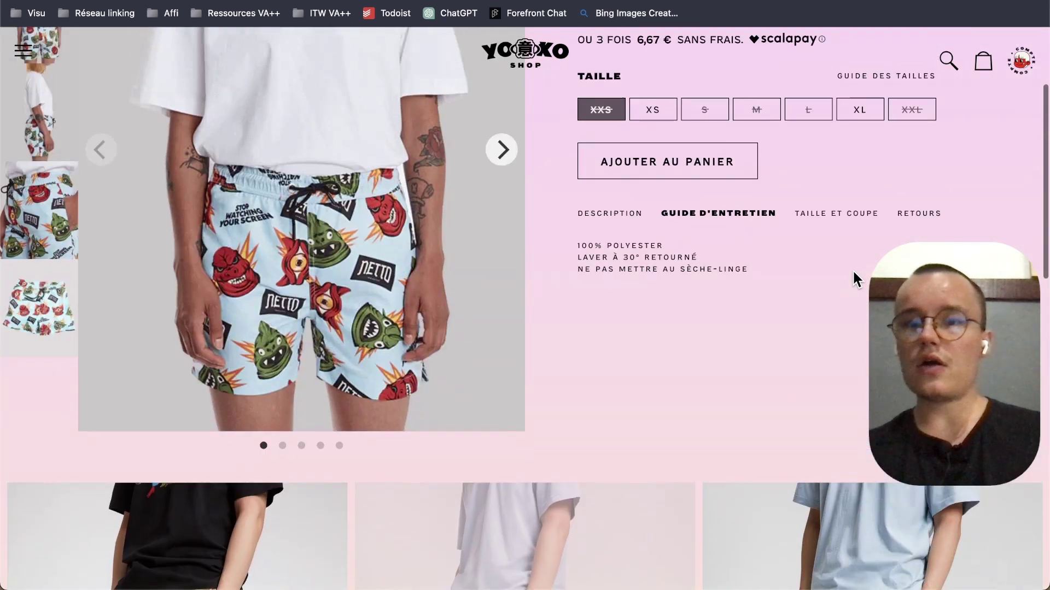
scroll(852, 270, "up", 5)
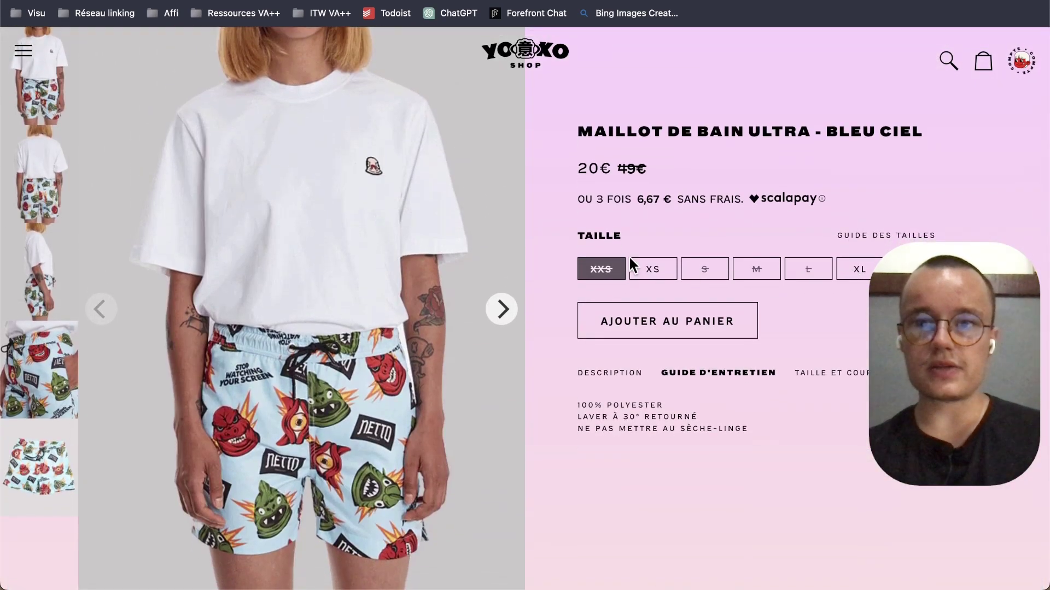
scroll(837, 273, "down", 3)
left_click(856, 275)
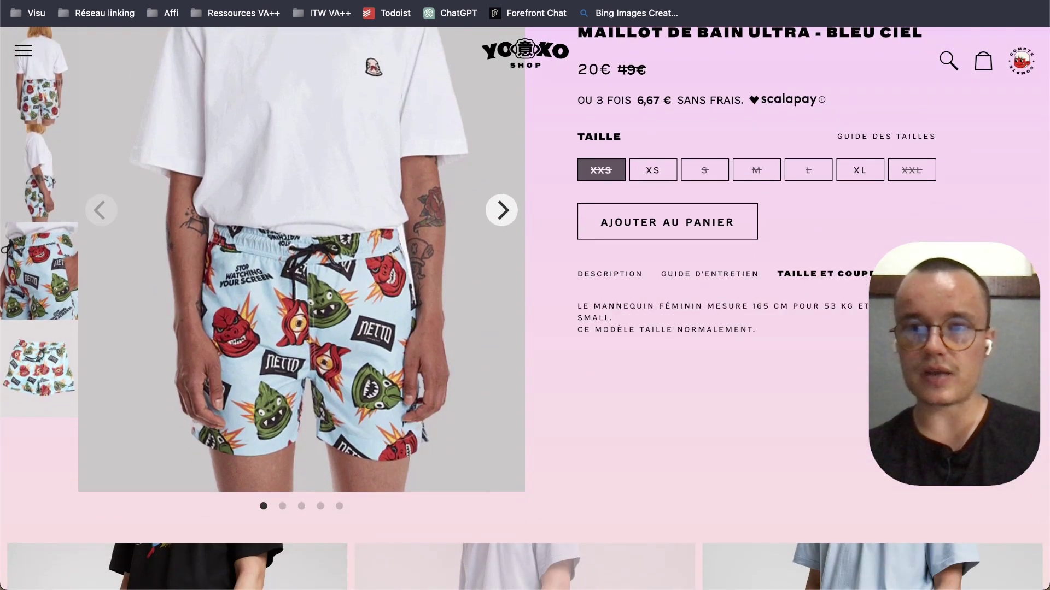
triple_click(721, 304)
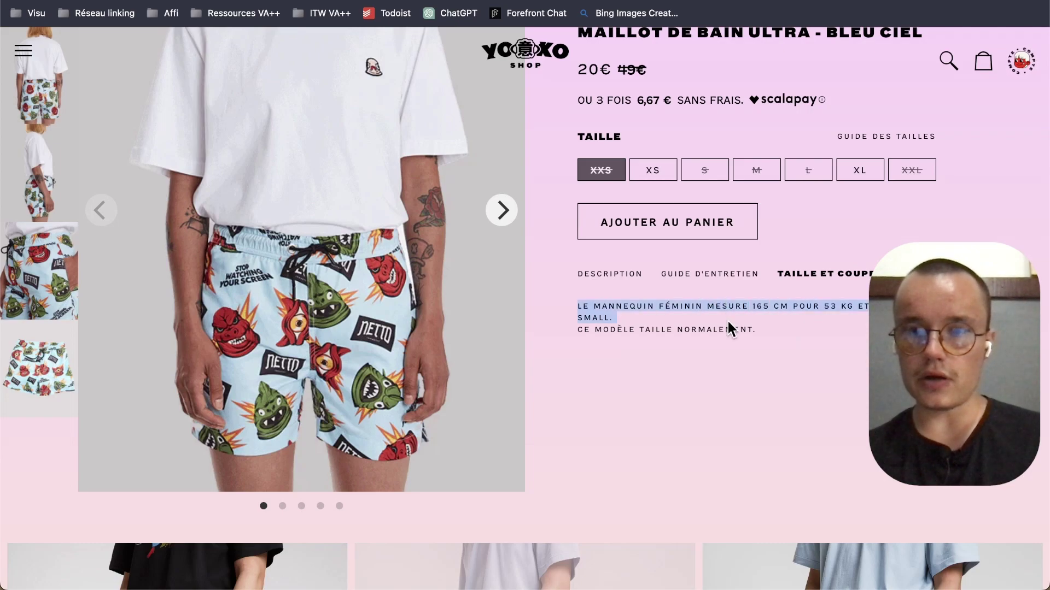
left_click(808, 327)
Read the swimsuit's returns policy, then go back through the care guide to its description
left_click(897, 274)
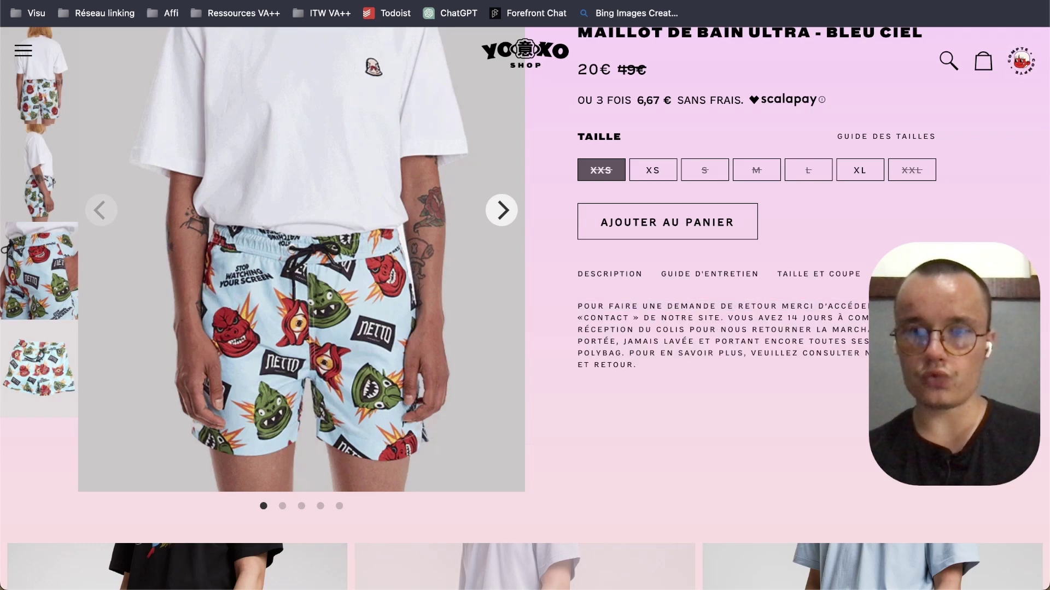
triple_click(781, 308)
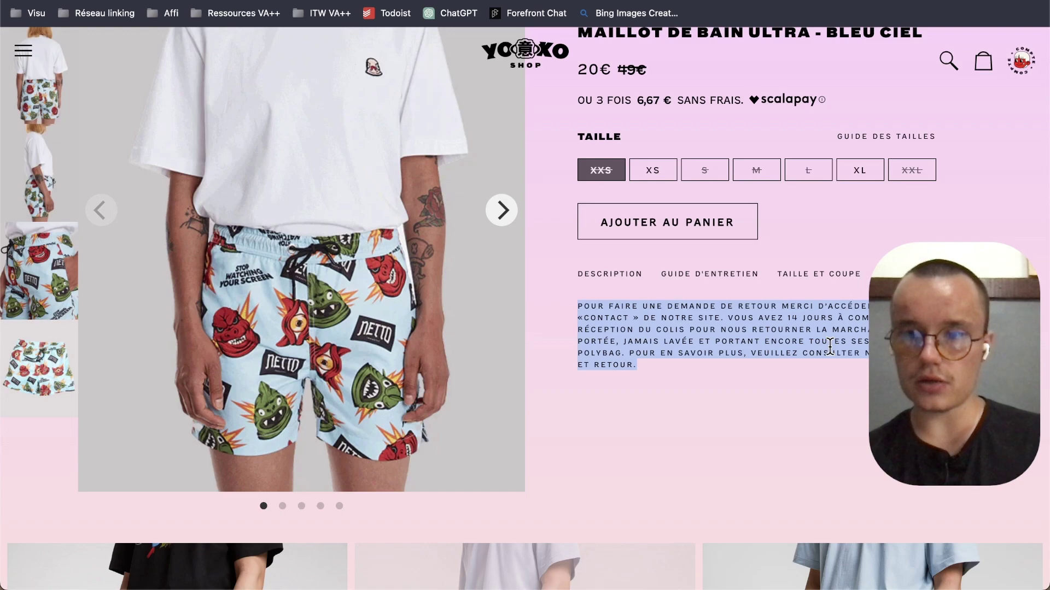
left_click(740, 353)
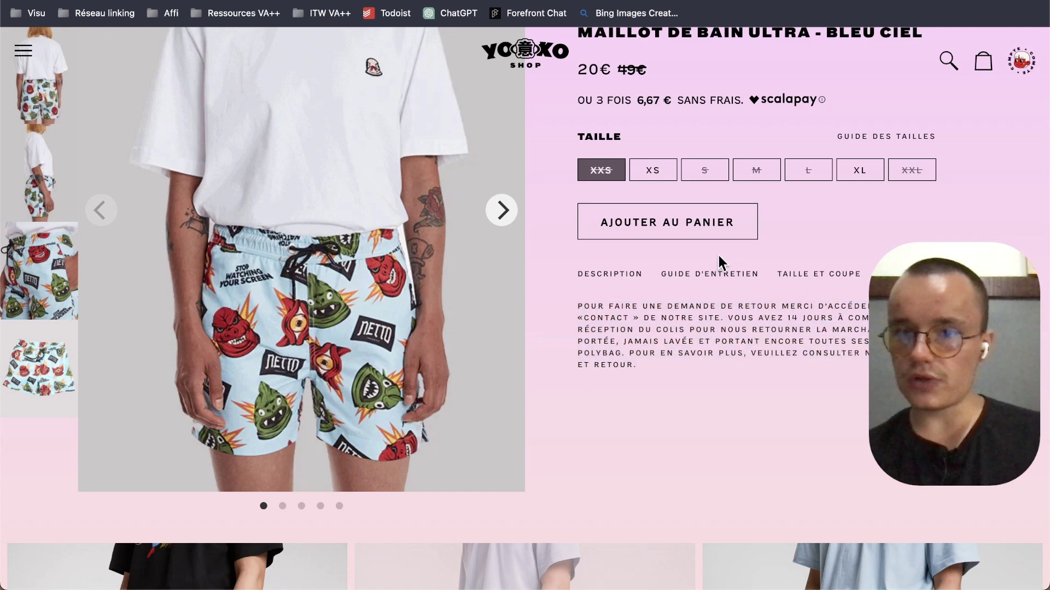
left_click(690, 275)
left_click(614, 274)
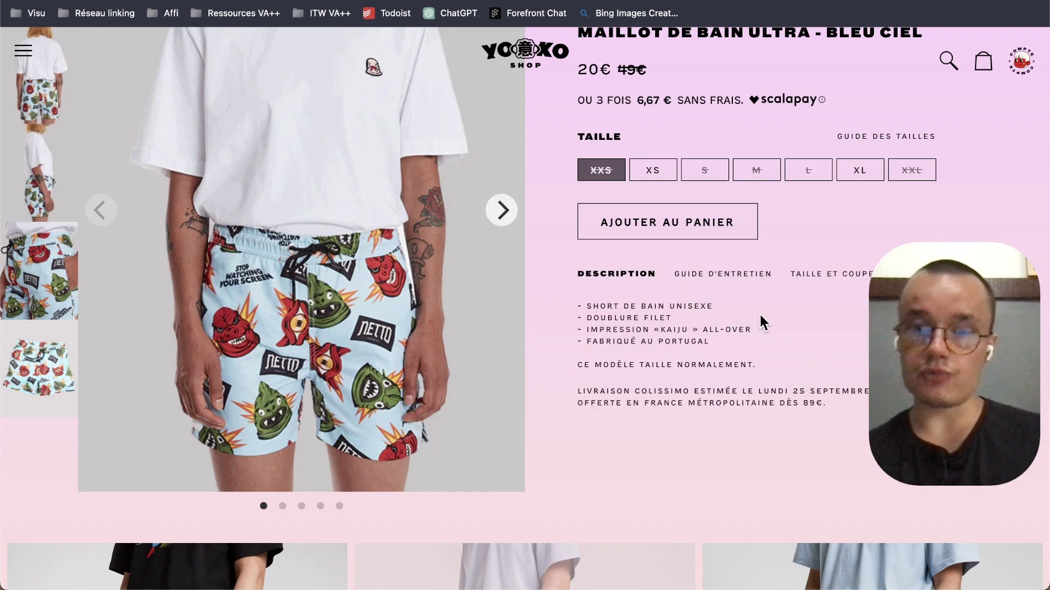
Add the sub-point "à qui offrir ce short de bain ?" beneath the care guide point in the audit document
scroll(763, 323, "down", 4)
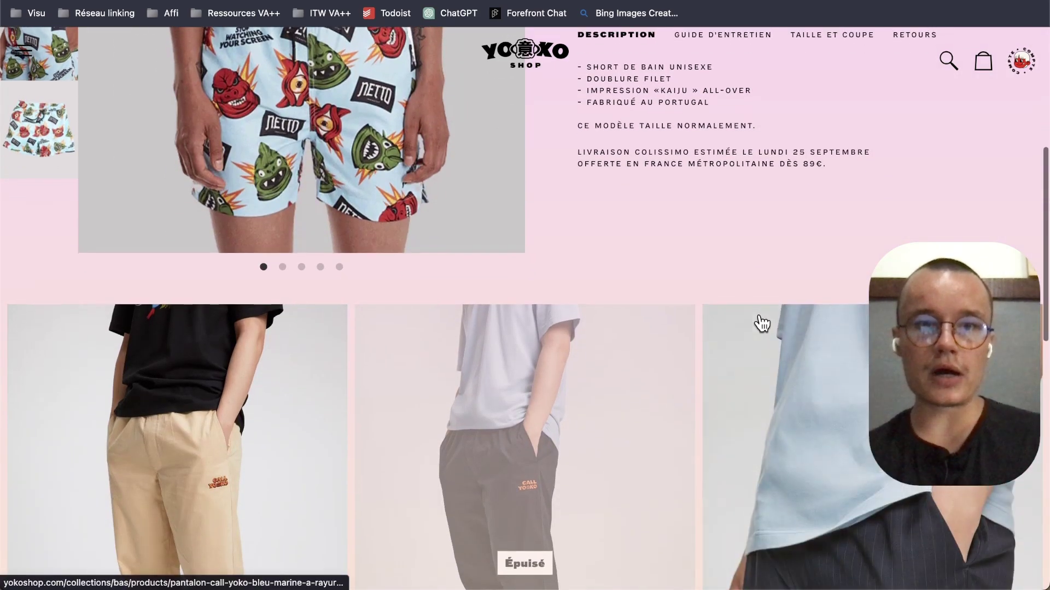
scroll(763, 323, "up", 6)
key("ctrl+Tab")
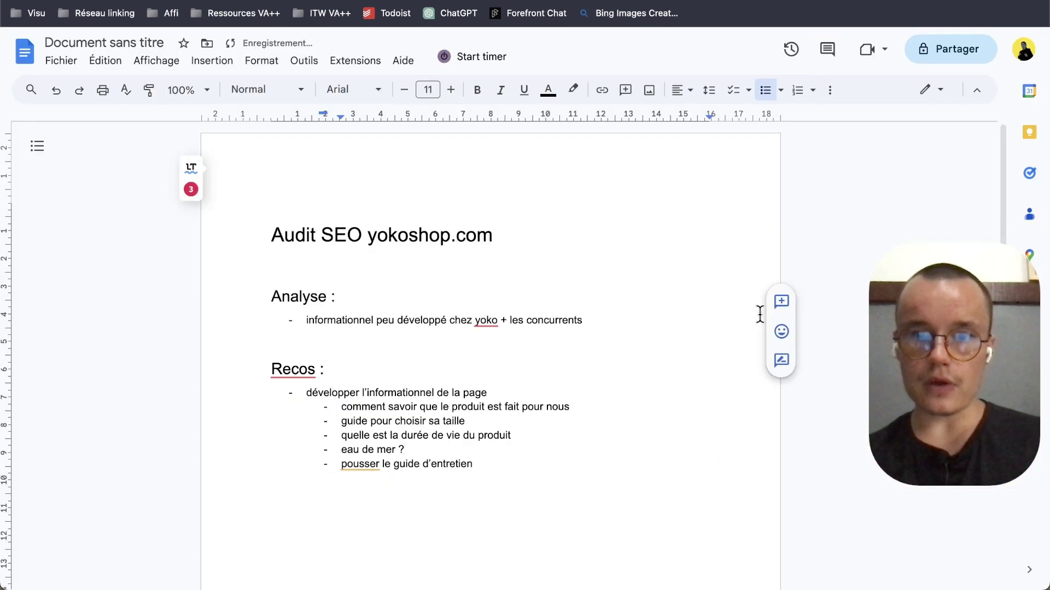
left_click(484, 462)
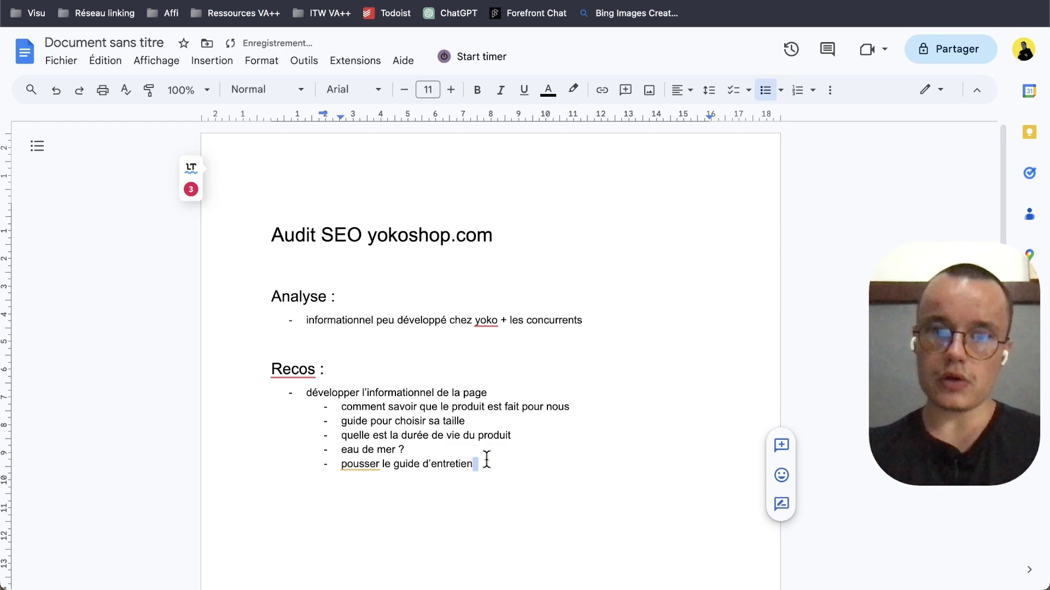
key("Return")
type("à qui offr")
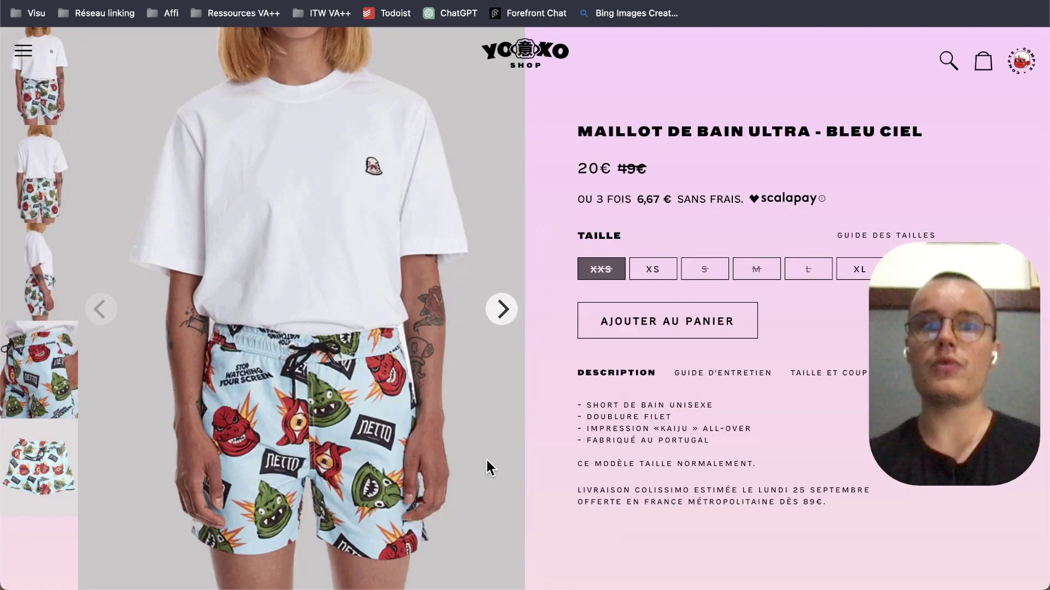
Look over the swimsuit's product page and add the sub-point "où le maillot est-il produit ?" at the end of the recommendations
scroll(525, 306, "down", 5)
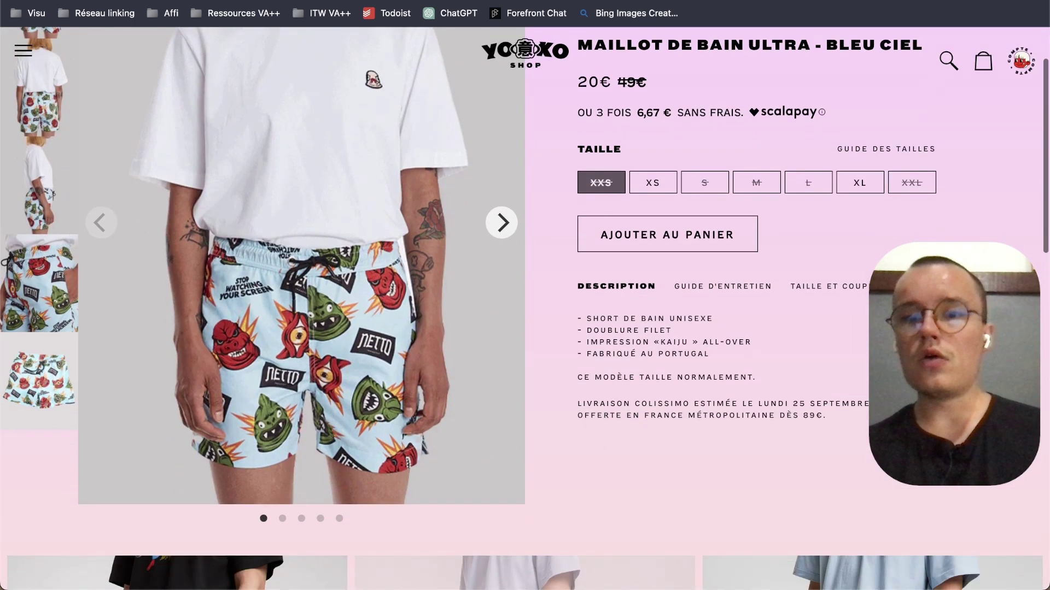
scroll(525, 306, "down", 15)
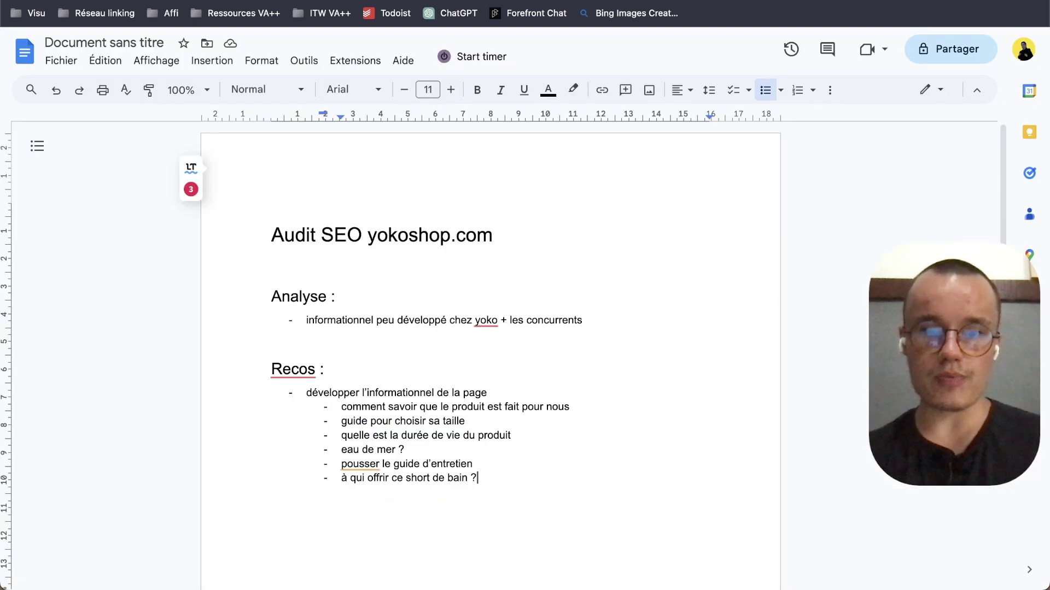
key("Return")
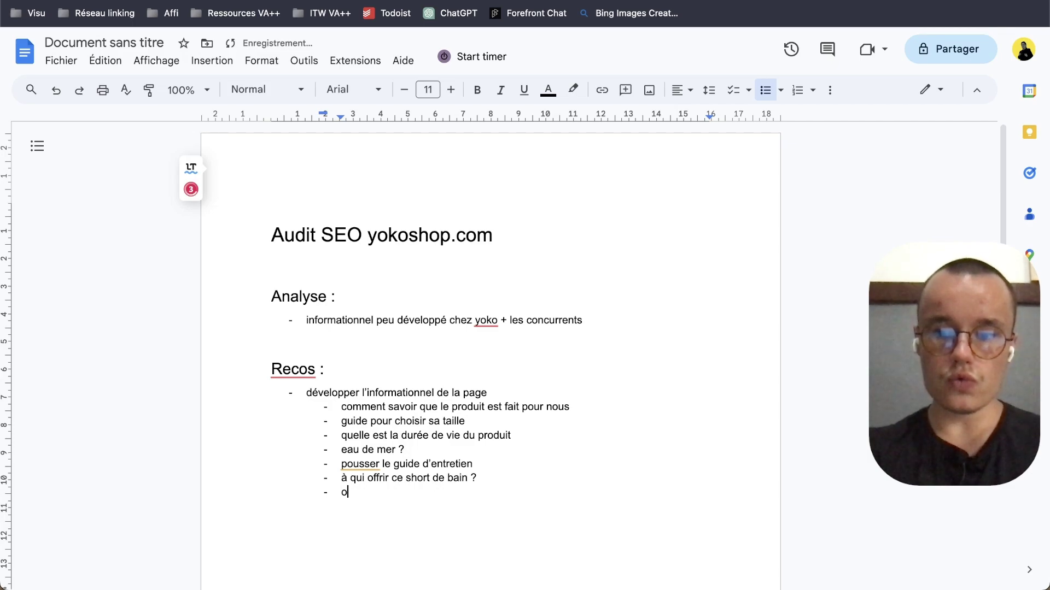
type("où le maillot est-i")
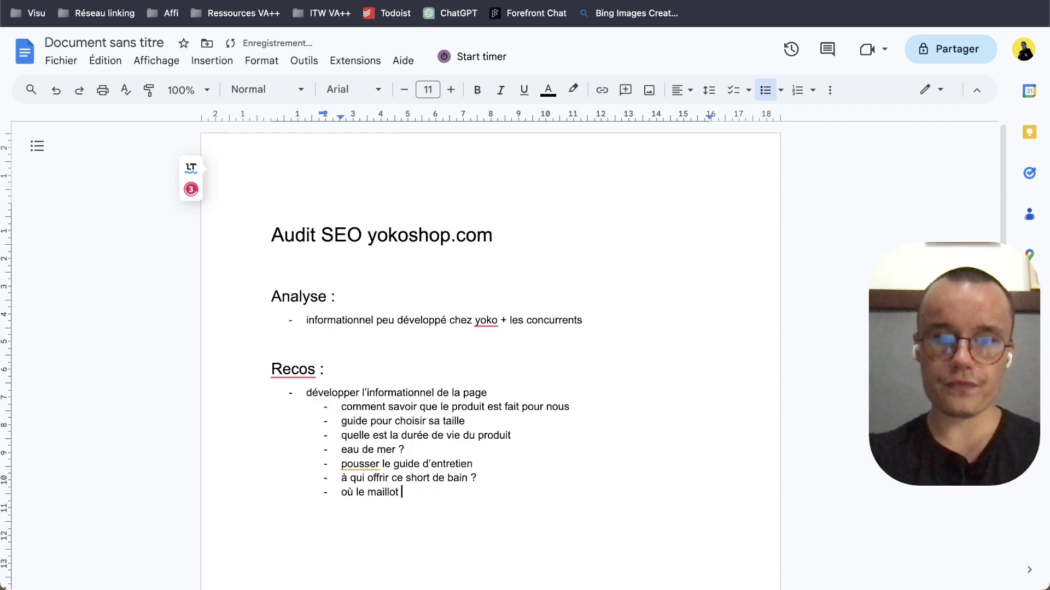
type("l produit ?")
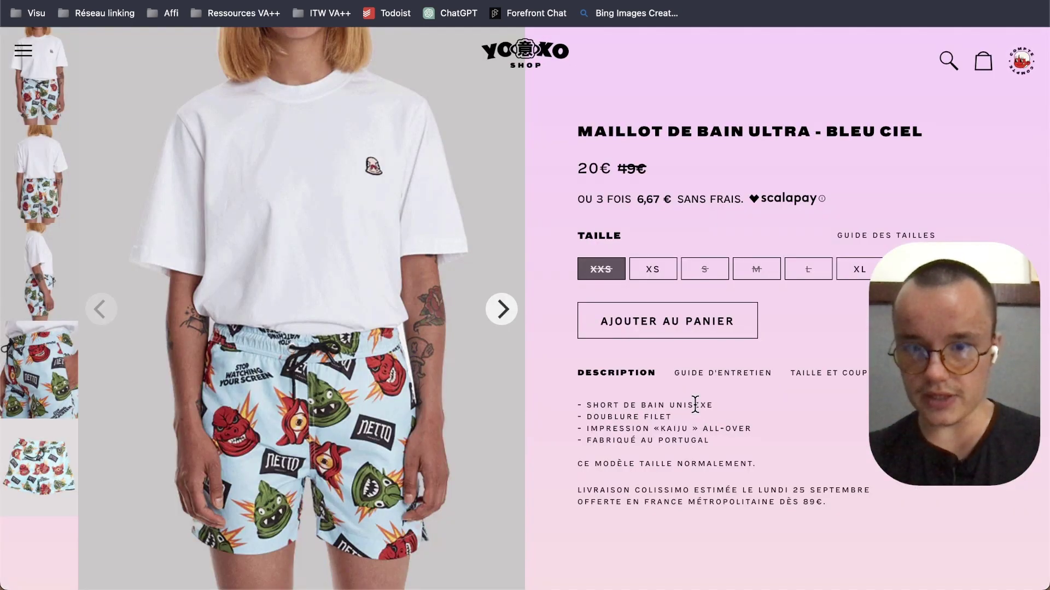
Reread the swimsuit's description for lining and manufacturing origin, then its care guide for fabric and washing instructions
triple_click(691, 405)
left_click(620, 416)
triple_click(620, 417)
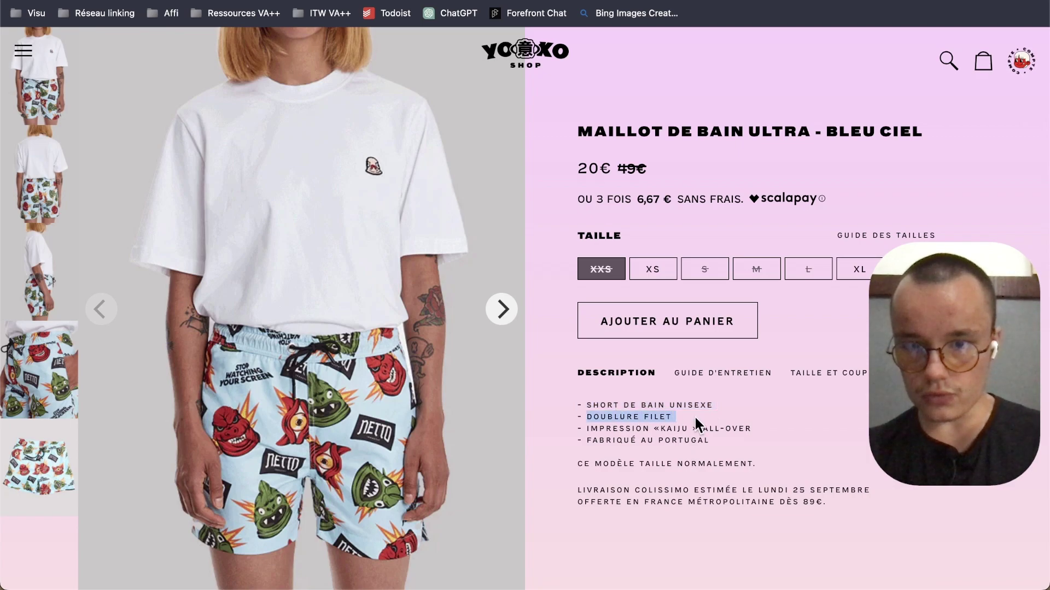
triple_click(621, 446)
triple_click(617, 441)
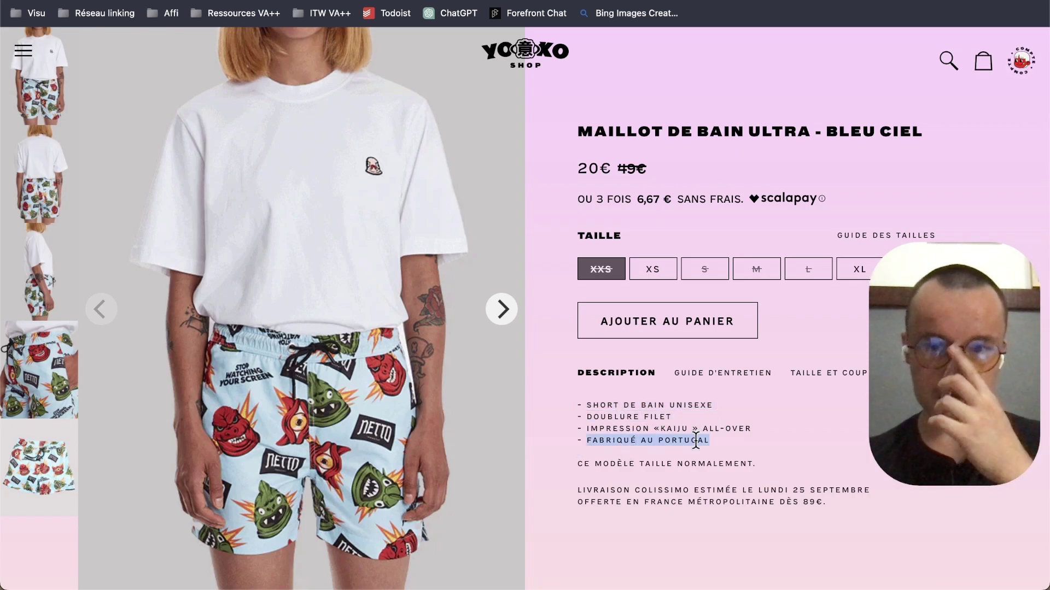
scroll(696, 441, "down", 3)
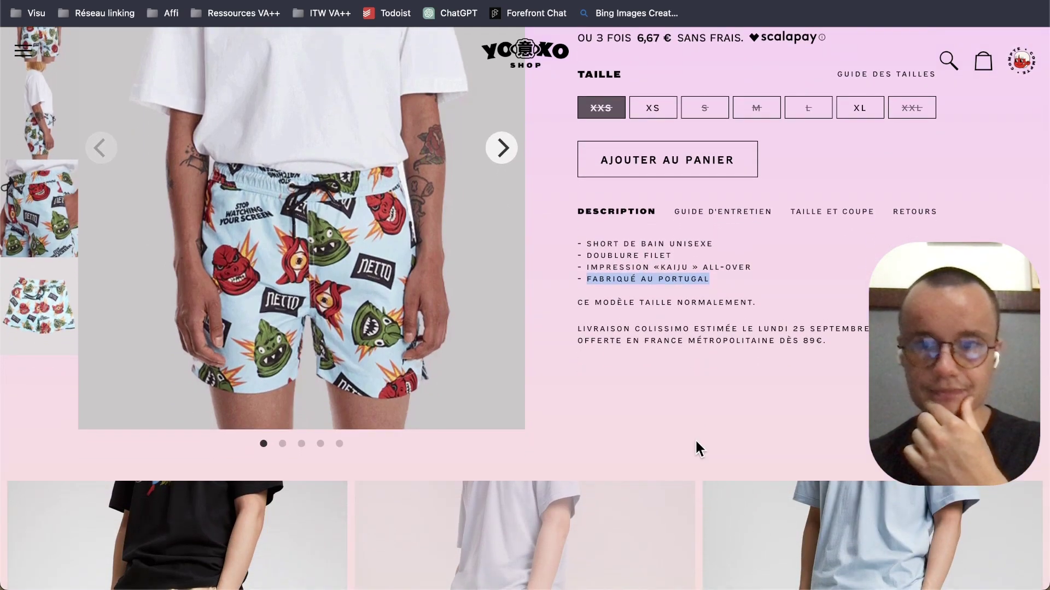
left_click(732, 212)
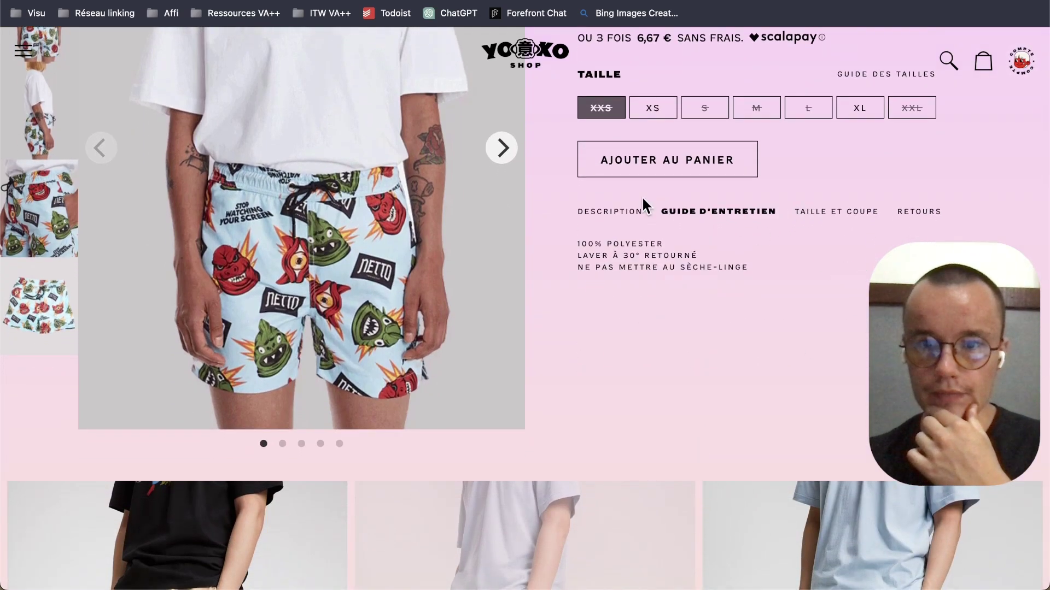
triple_click(590, 242)
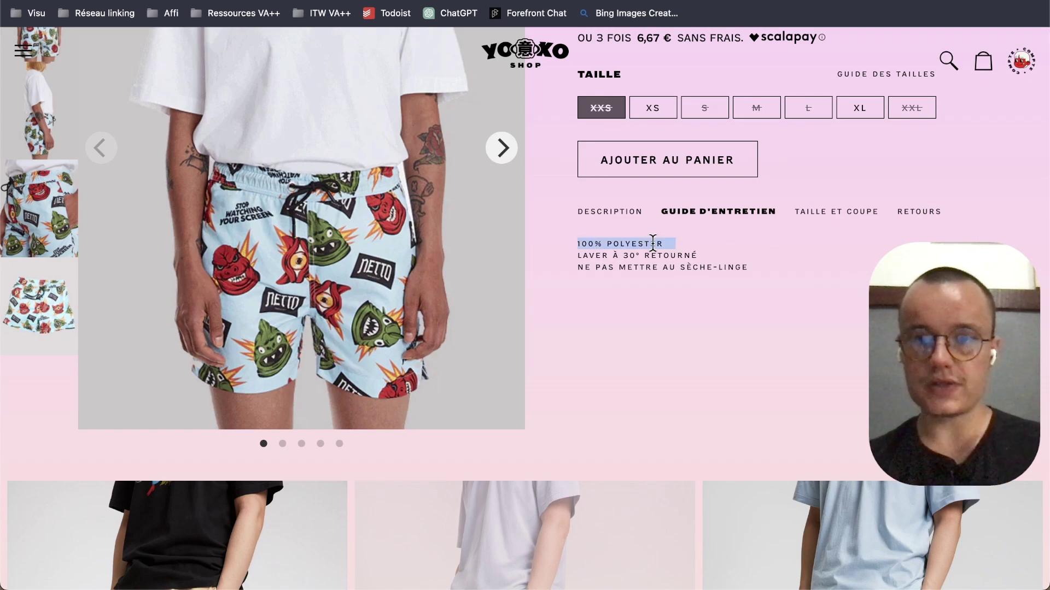
triple_click(649, 253)
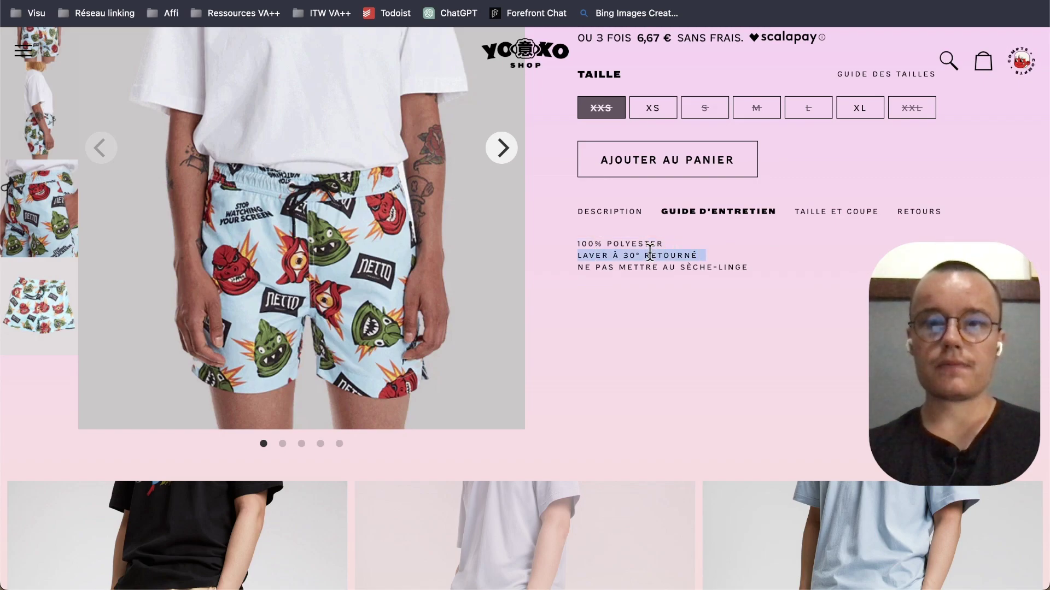
Add the main recommendation "booster netlinking" at the end of the Recos list, with an empty sub-point beneath it
key("ctrl+Tab")
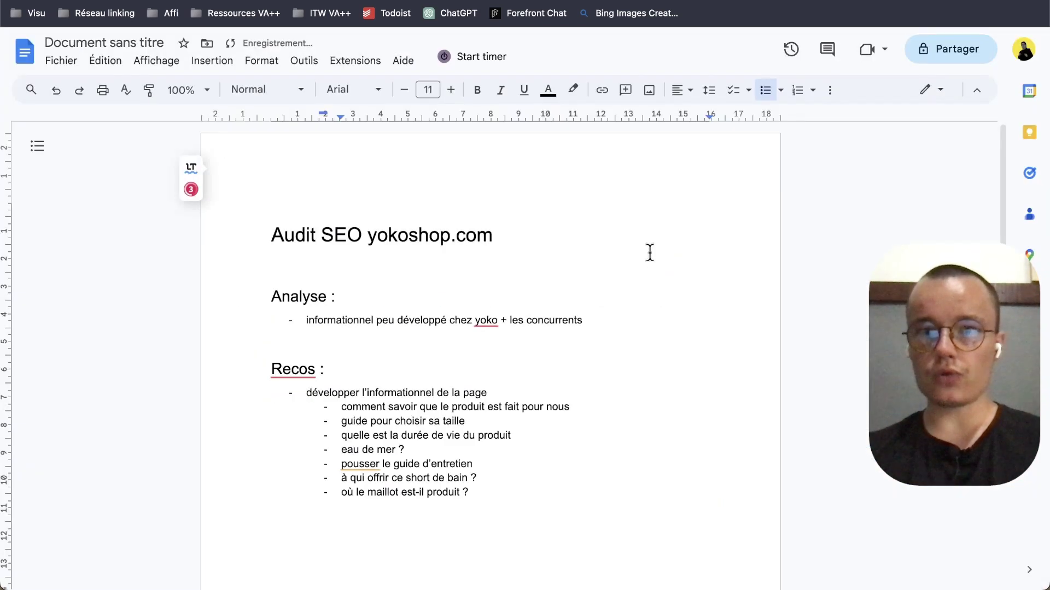
scroll(479, 375, "down", 2)
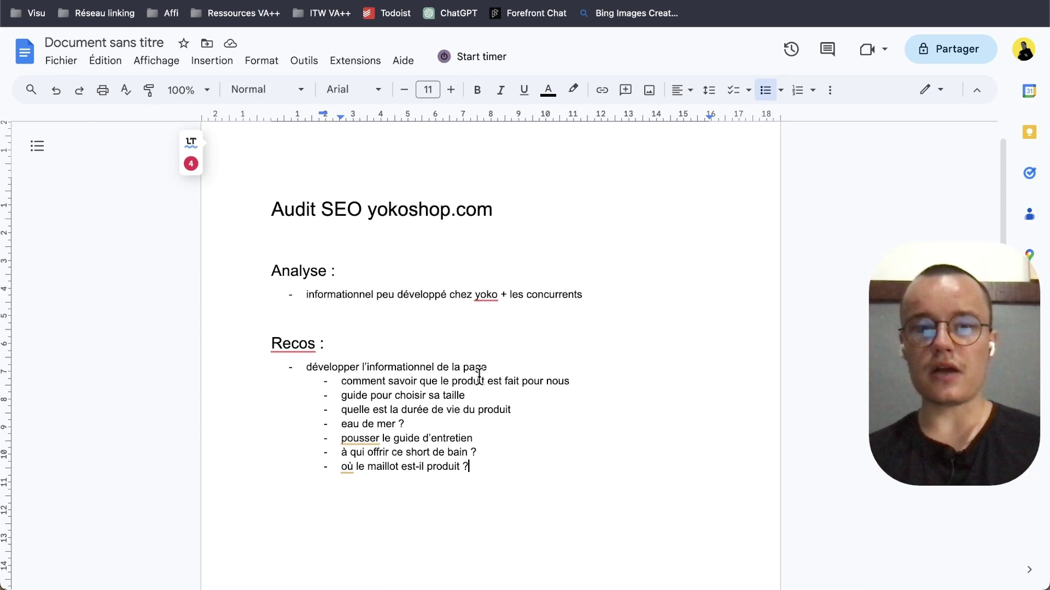
key("Return")
key("shift+Tab")
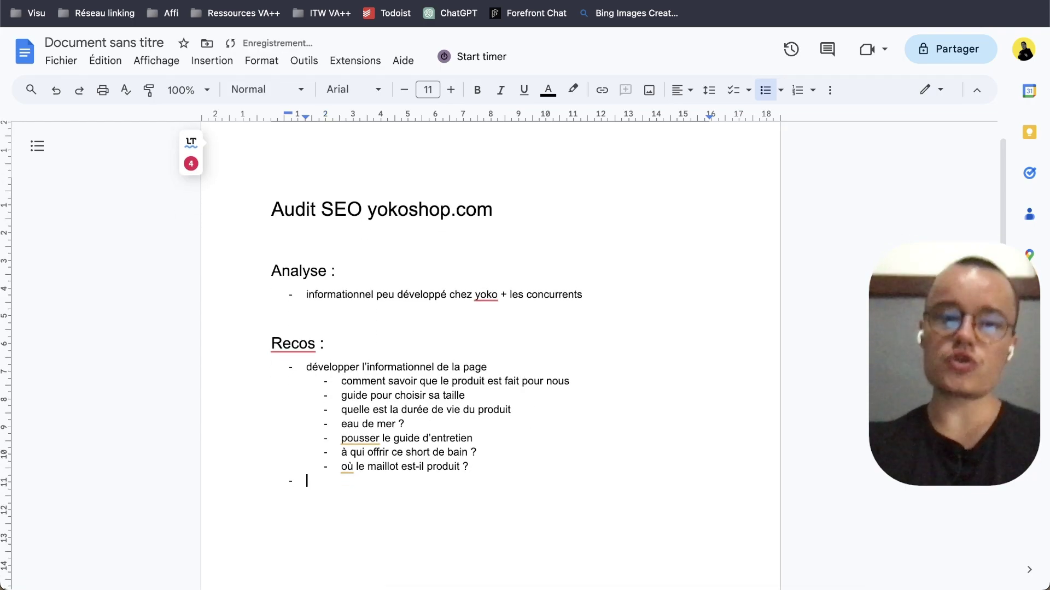
type("b")
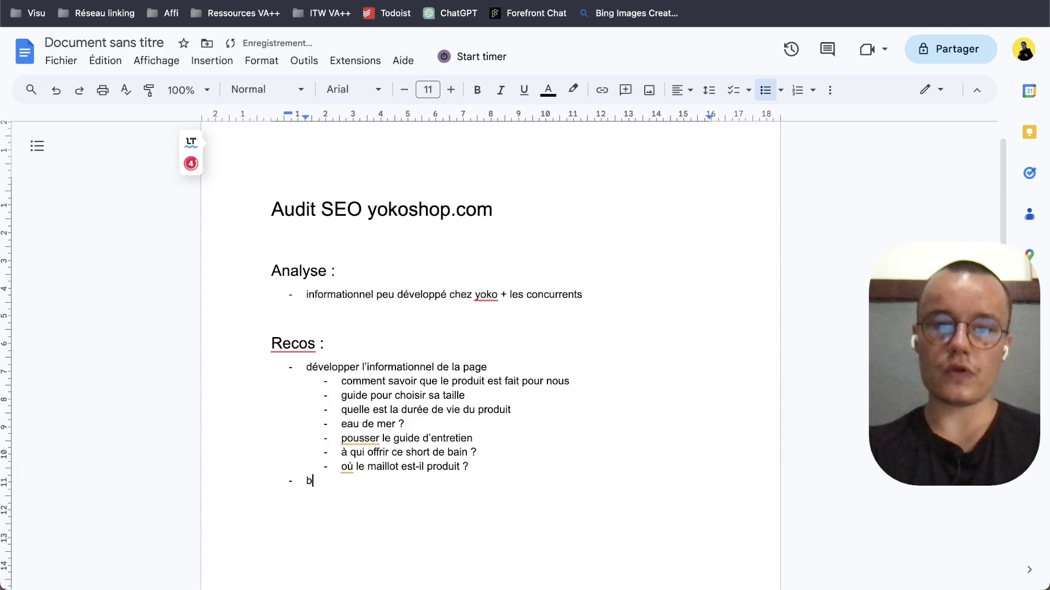
type("ooster netlinking")
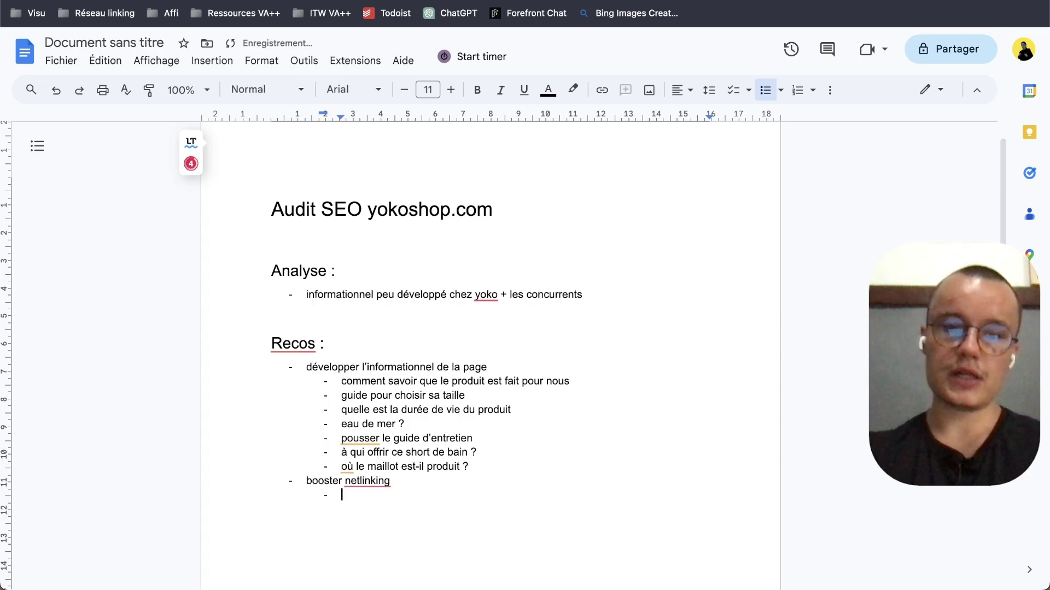
Go to the competitor product page on Umbro and check its trust flow, backlinks and referring domains in Majestic
key("ctrl+Up")
left_click(543, 143)
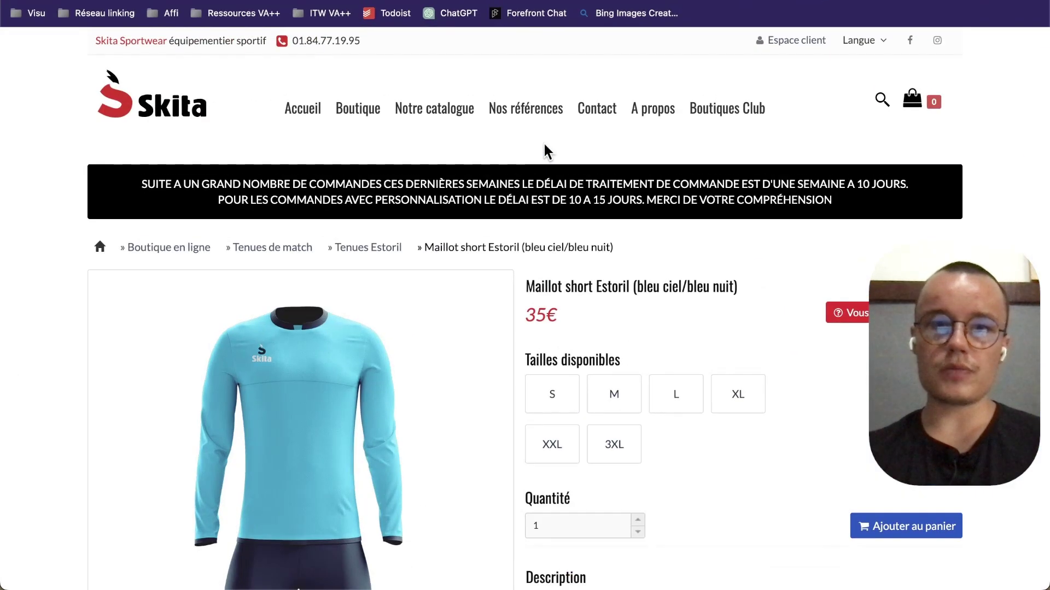
key("ctrl+Tab")
key("ctrl+Tab")
scroll(744, 150, "up", 2)
key("ctrl+shift+Tab")
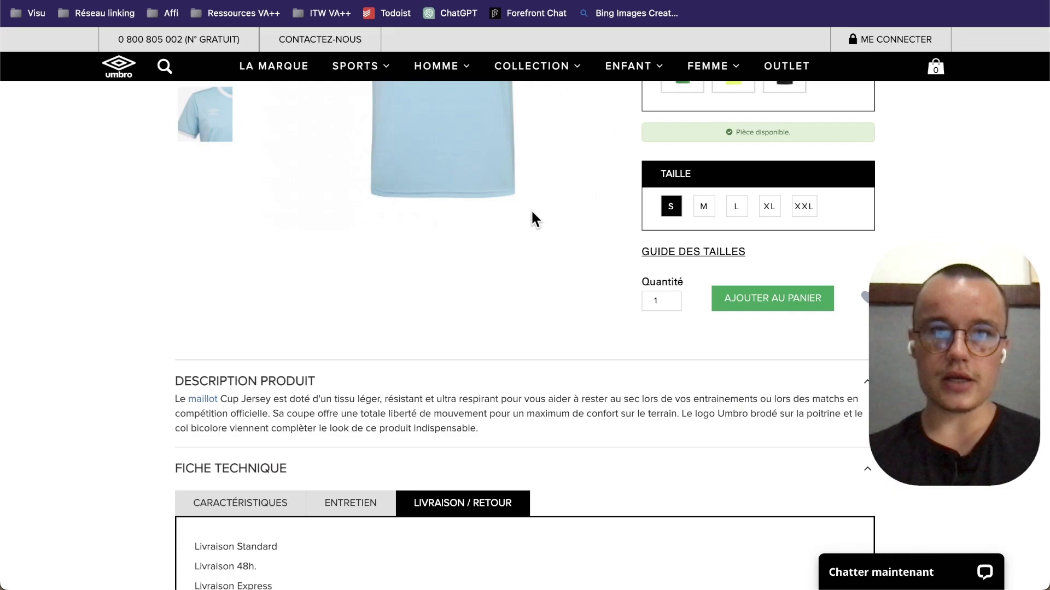
scroll(531, 209, "up", 10)
key("ctrl+shift+Tab")
key("ctrl+Tab")
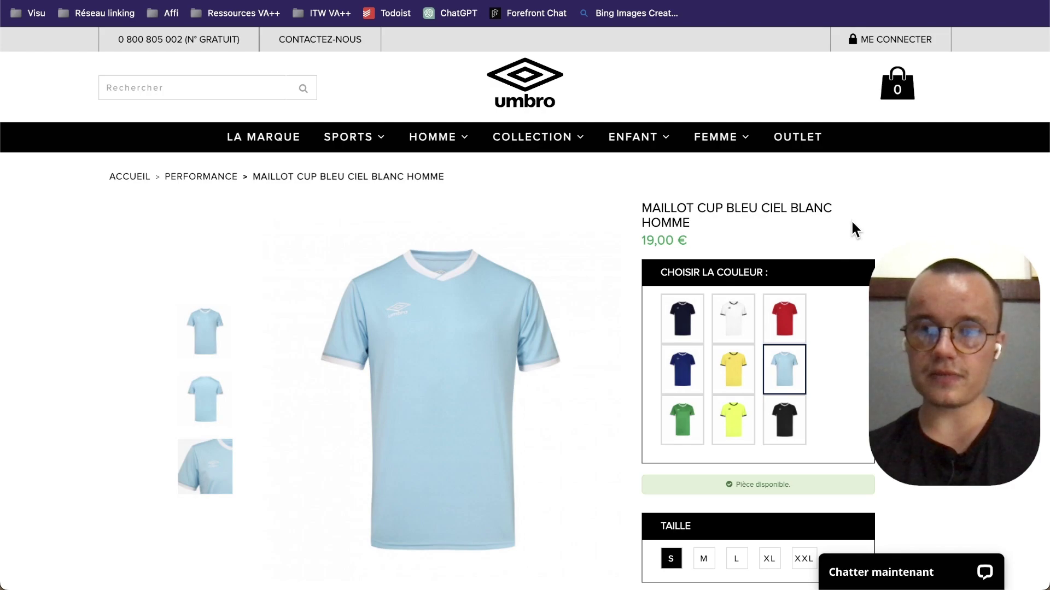
key("ctrl+shift+m")
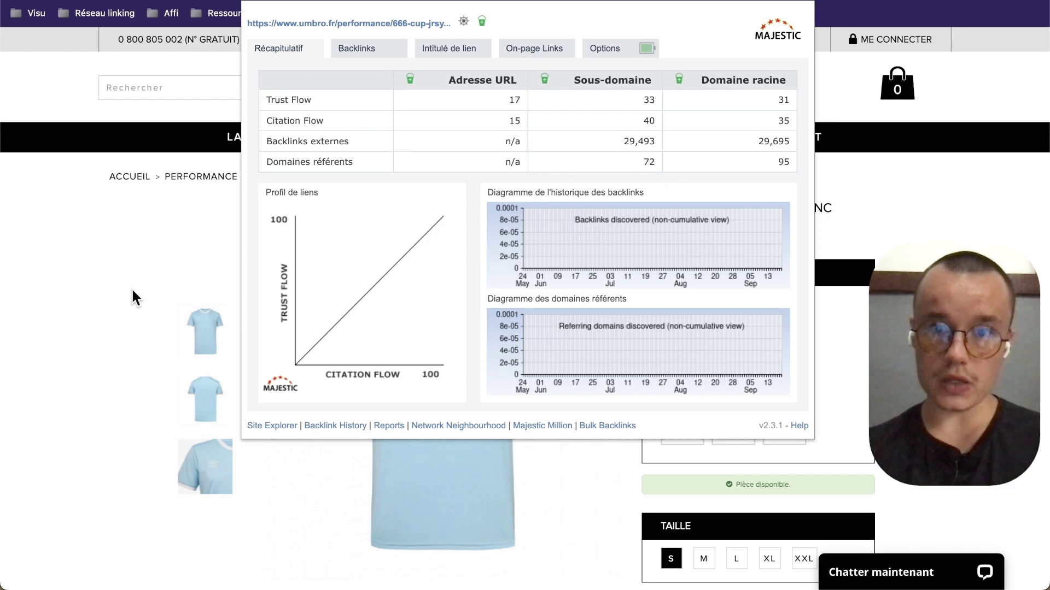
left_click(14, 292)
Check the Majestic link metrics of Skita's Maillot short Estoril page
key("ctrl+Tab")
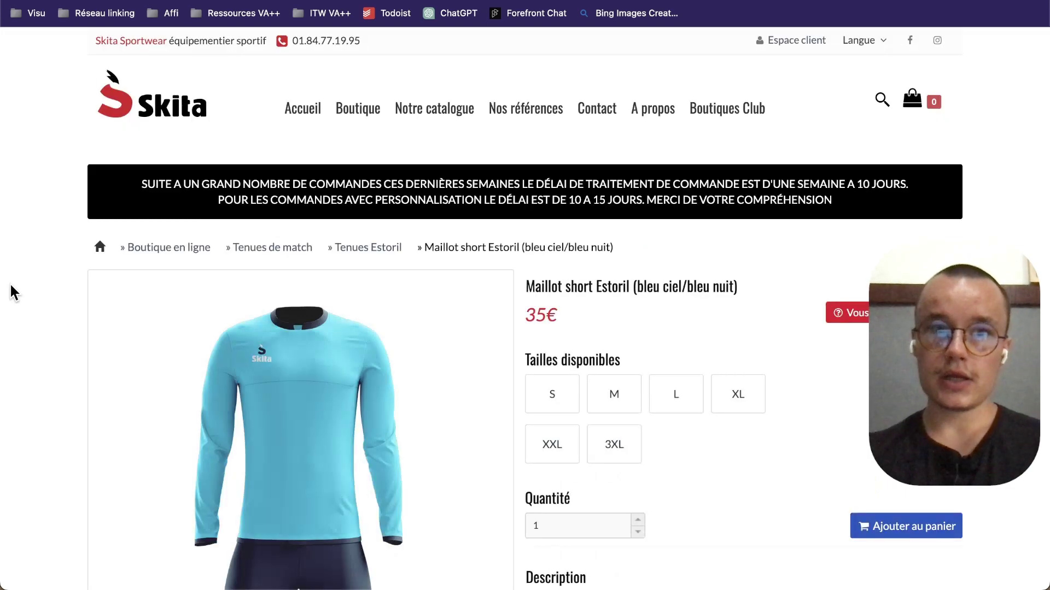
key("ctrl+shift+m")
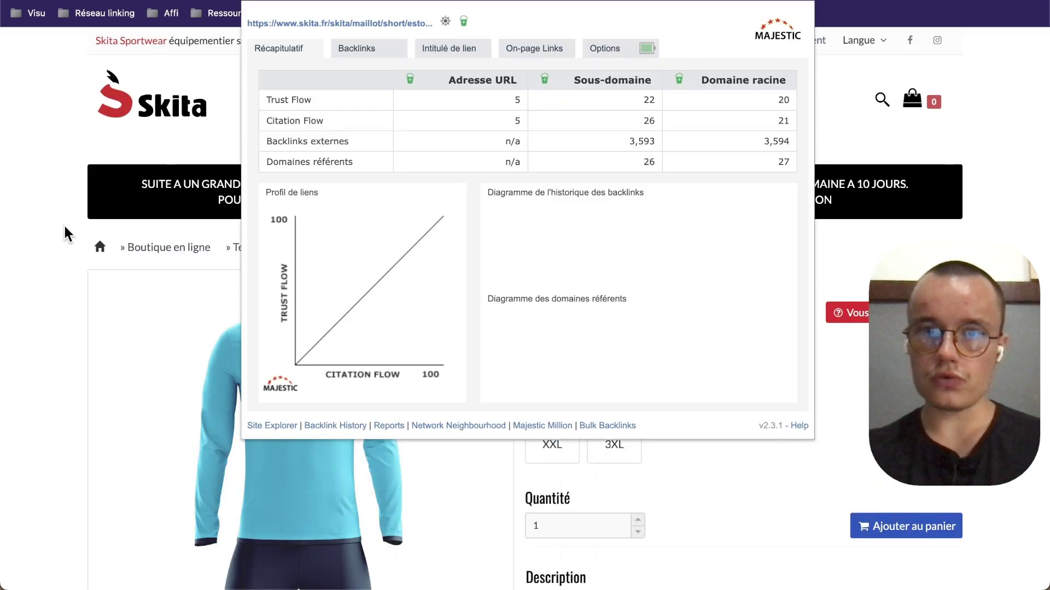
left_click(40, 250)
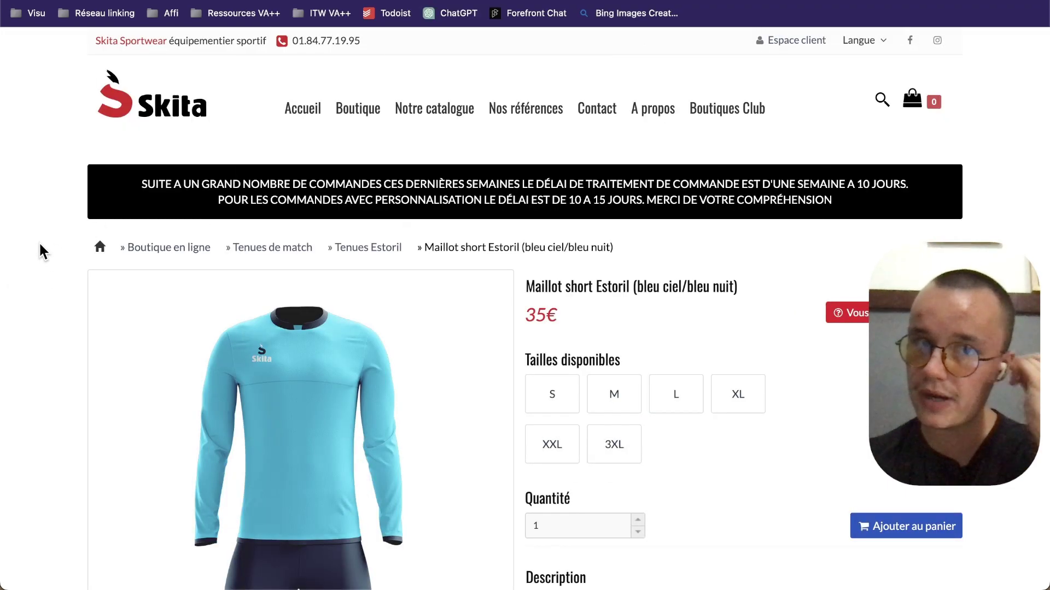
Check the Majestic metrics of Yoko Shop's swimsuit page, focusing on the root domain's referring domains and the page-level values
key("ctrl+Up")
left_click(663, 173)
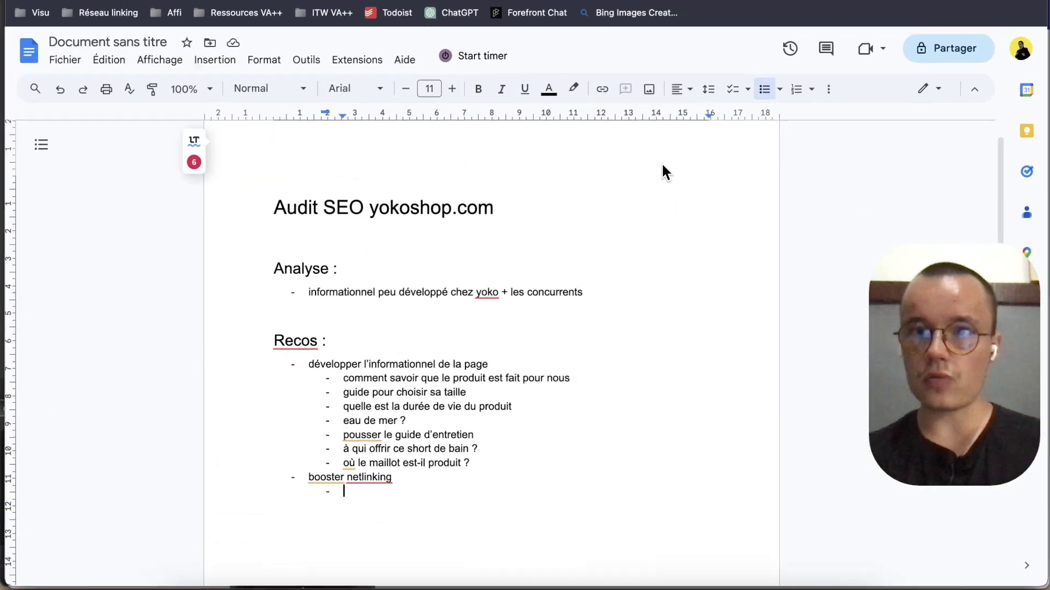
key("ctrl+Tab")
key("alt+m")
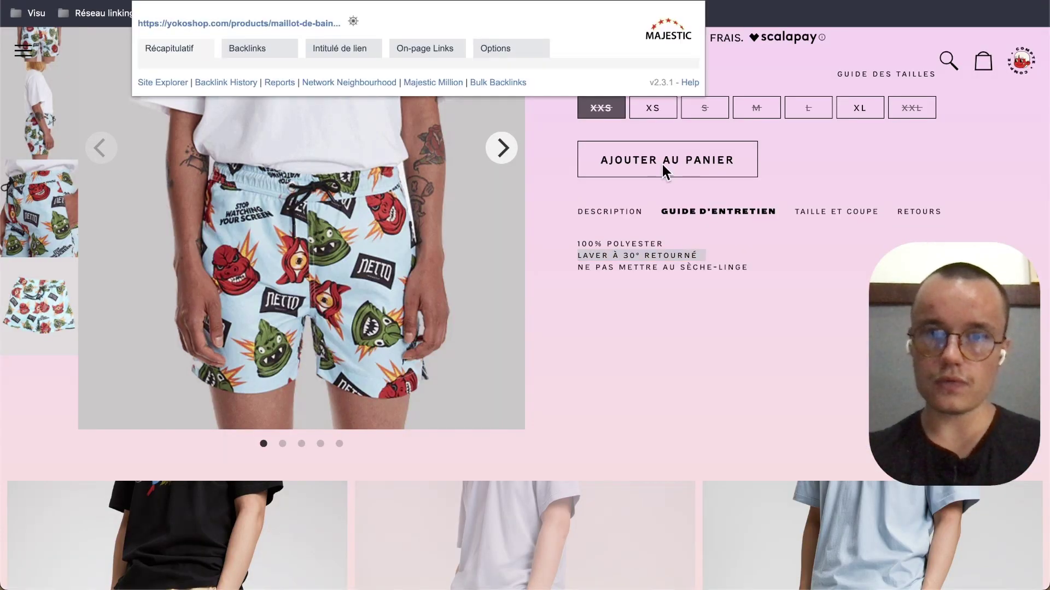
double_click(672, 162)
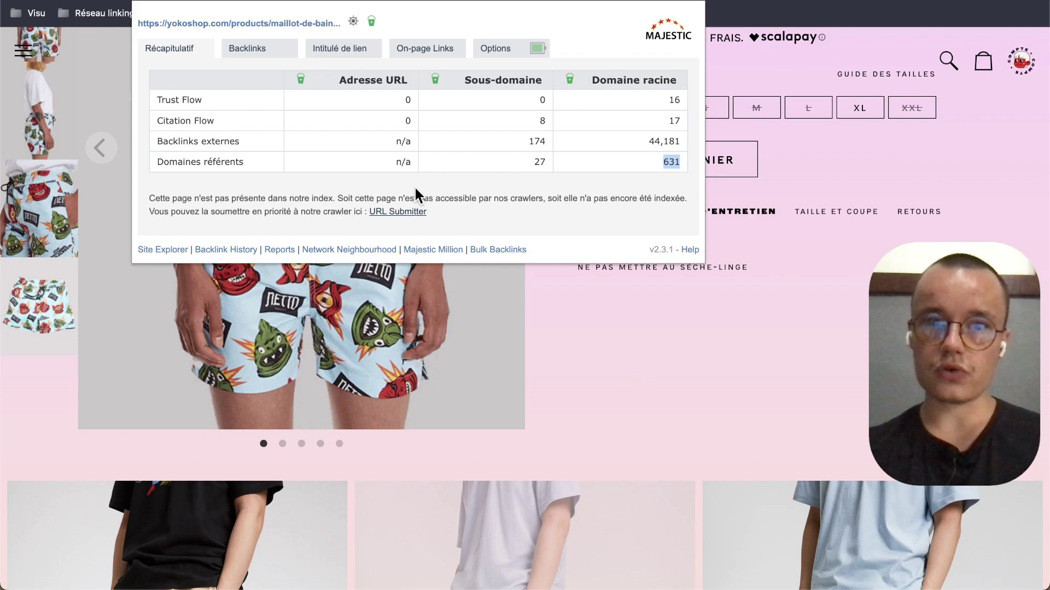
double_click(401, 163)
Compare the Majestic metrics of the Skita and Umbro pages again, then return to Yoko Shop's swimsuit page
key("ctrl+Up")
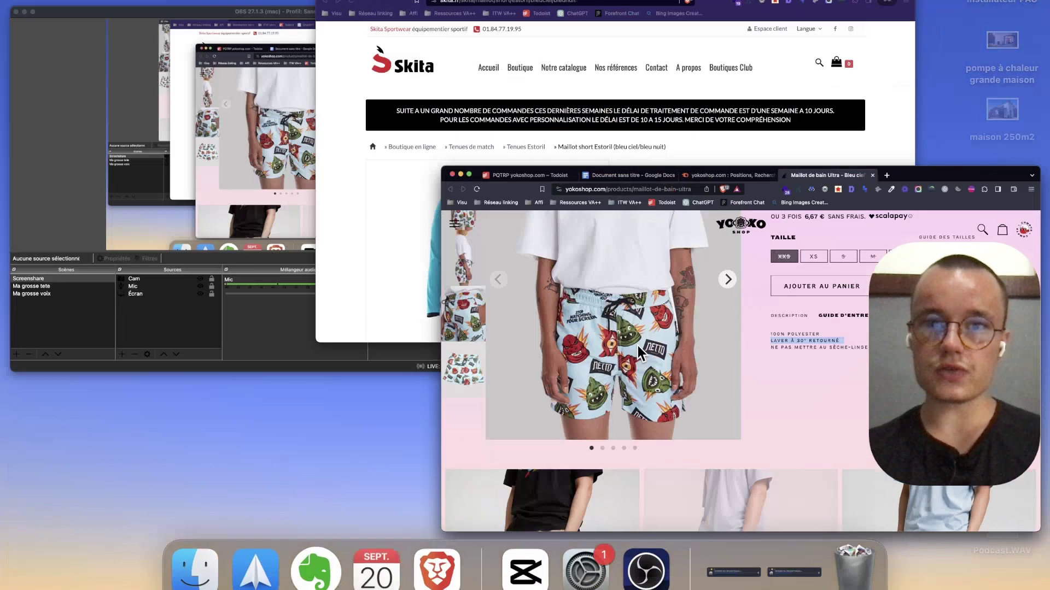
left_click(668, 129)
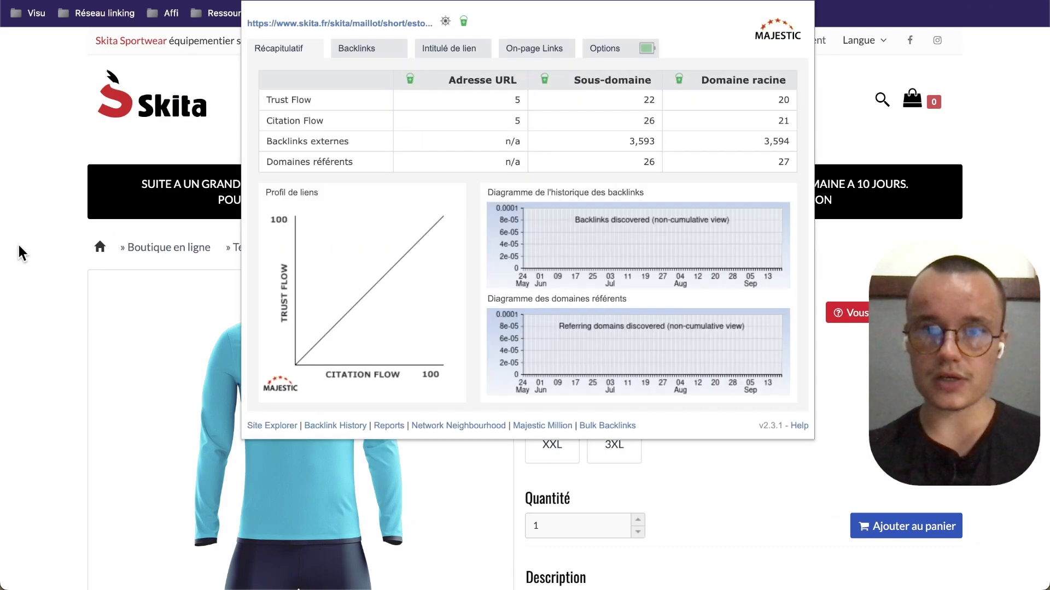
key("ctrl+Right")
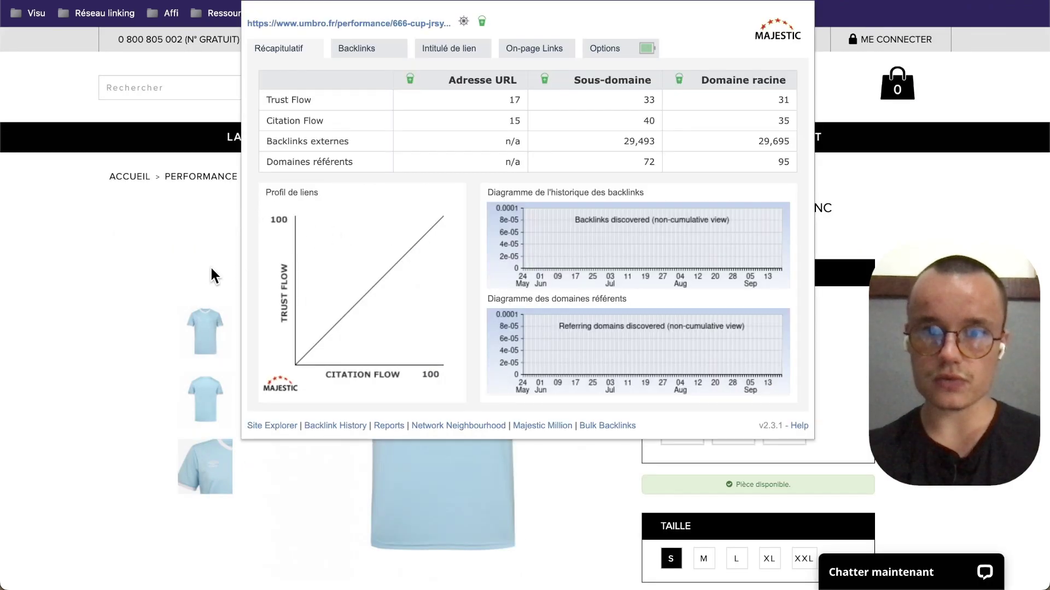
left_click(170, 265)
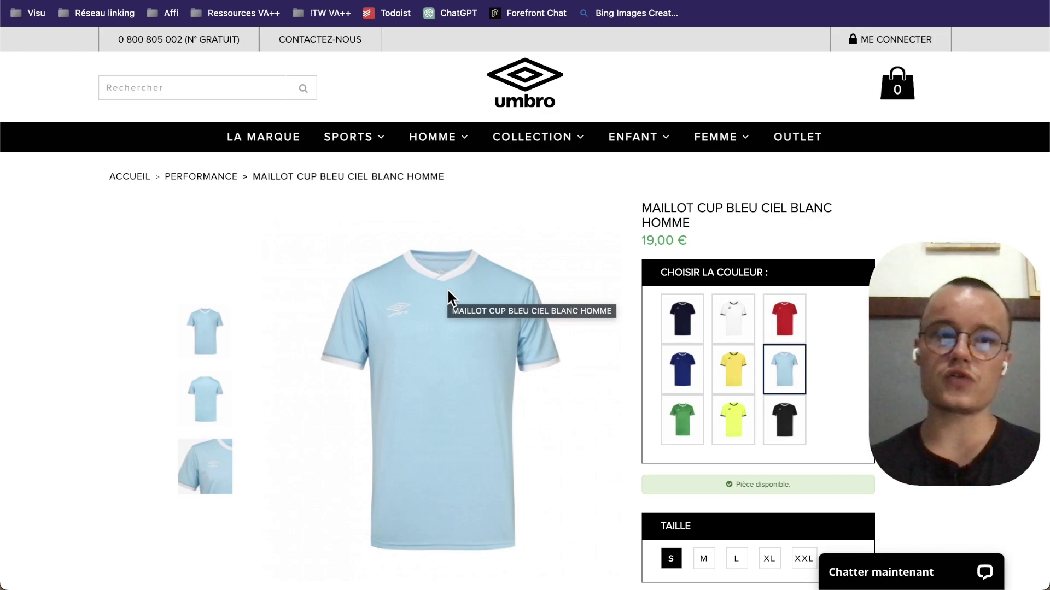
key("ctrl+Up")
left_click(602, 127)
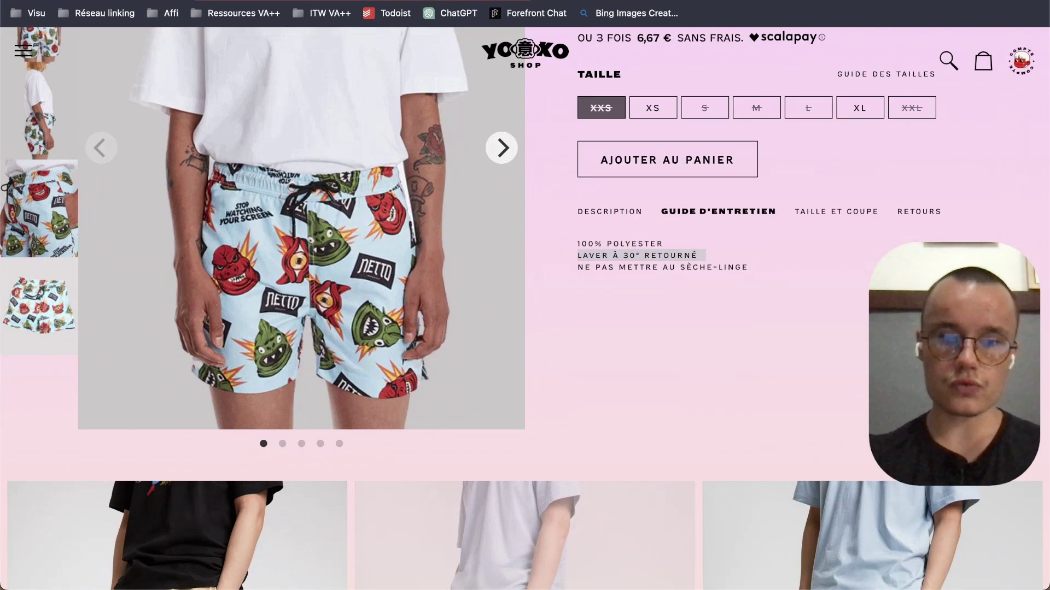
Search Google for site:yokoshop.com in a new page and look through the site's indexed pages
key("super+t")
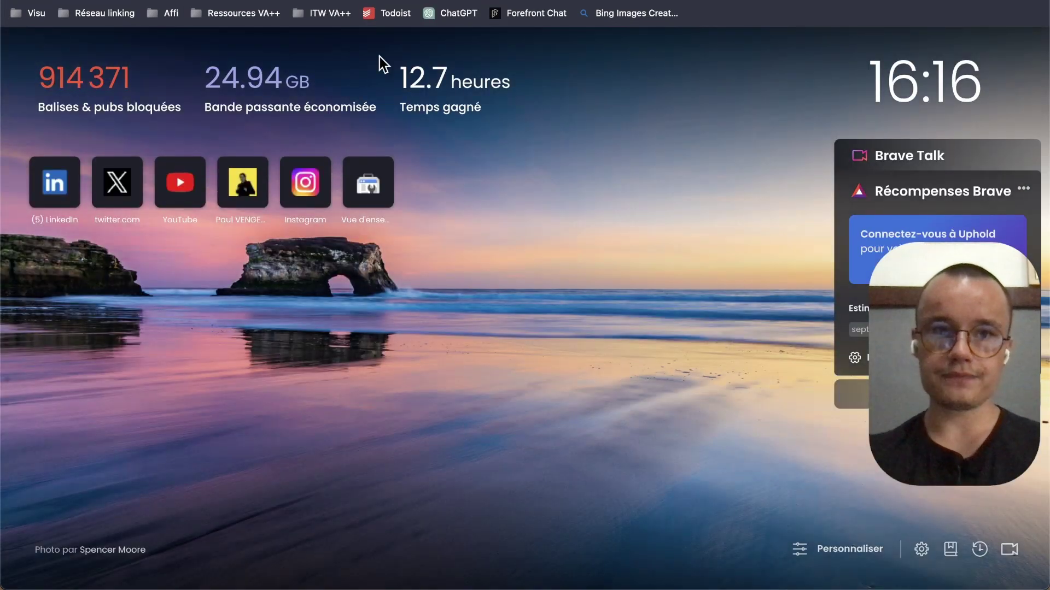
key("Return")
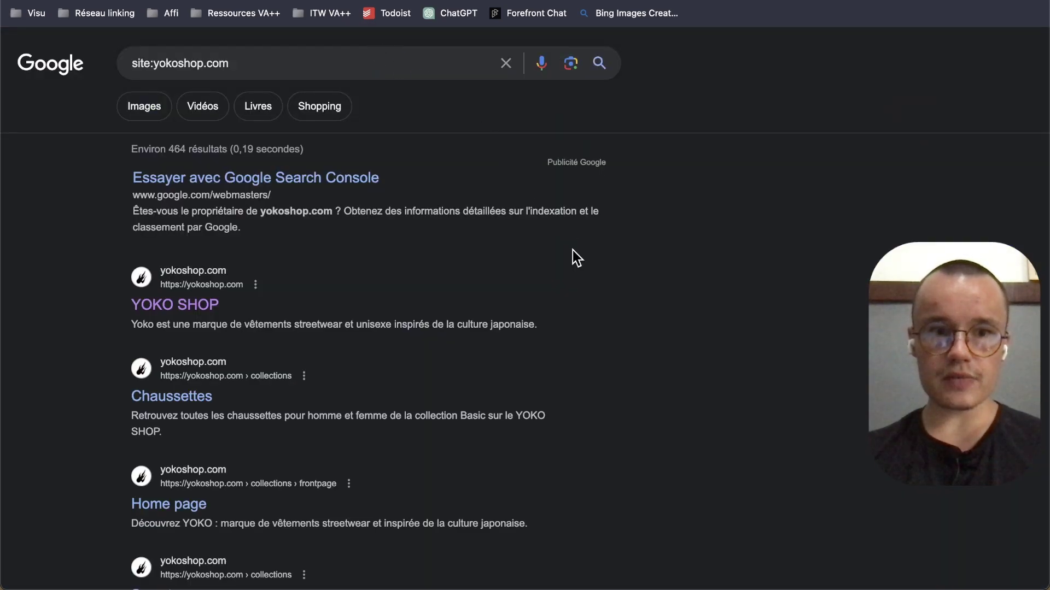
scroll(537, 274, "down", 3)
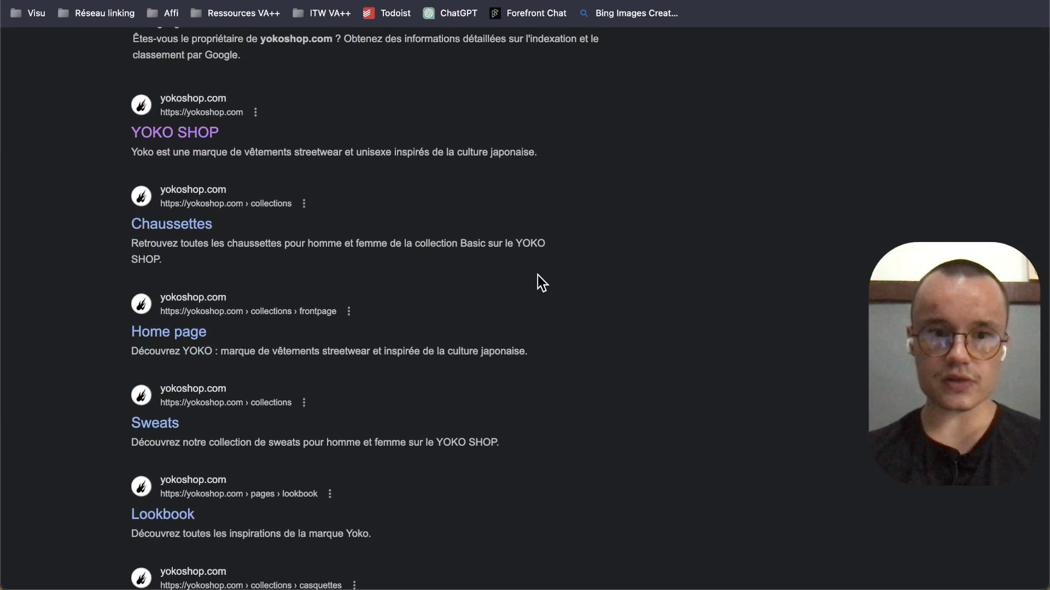
scroll(613, 281, "down", 7)
scroll(613, 281, "down", 20)
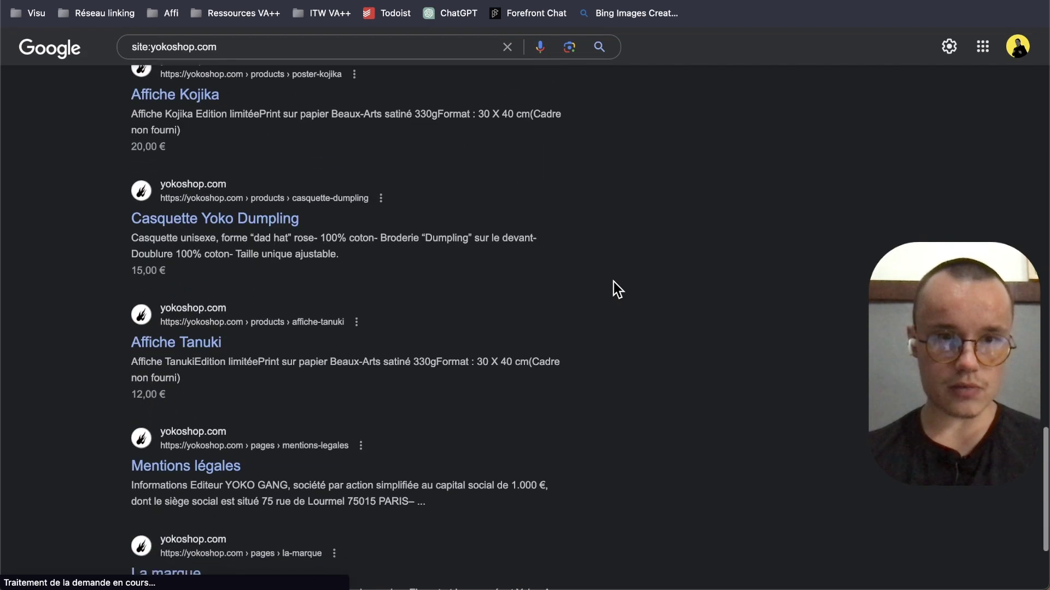
scroll(614, 281, "down", 15)
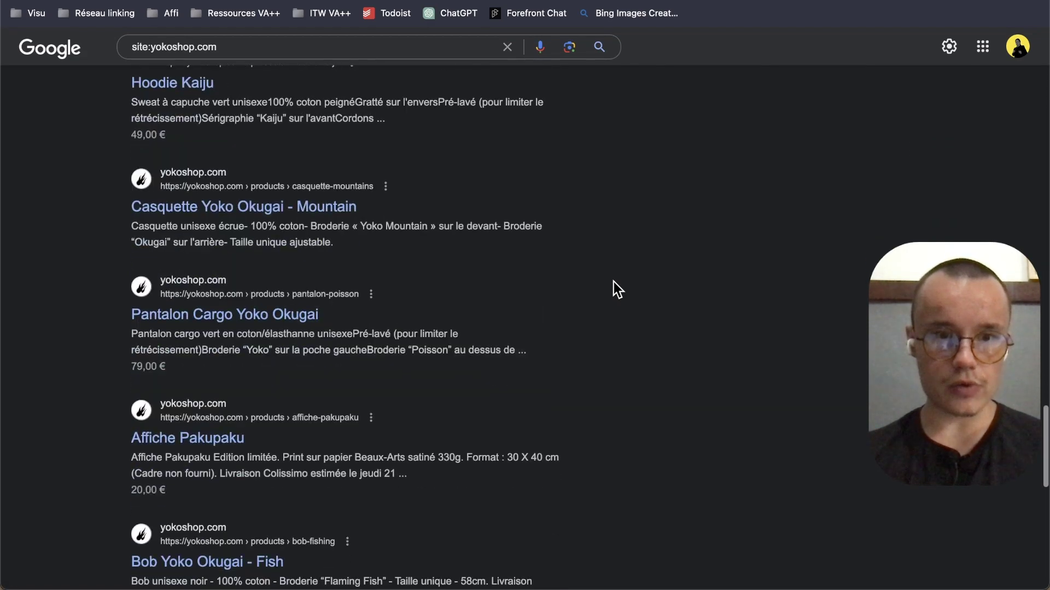
scroll(614, 281, "down", 15)
scroll(613, 289, "down", 15)
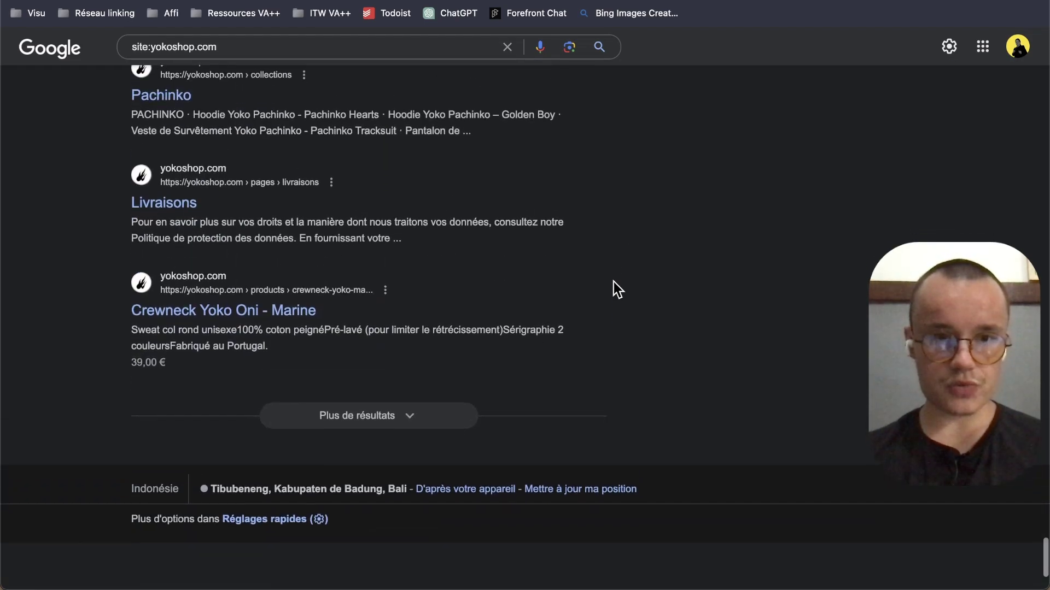
scroll(613, 281, "up", 20)
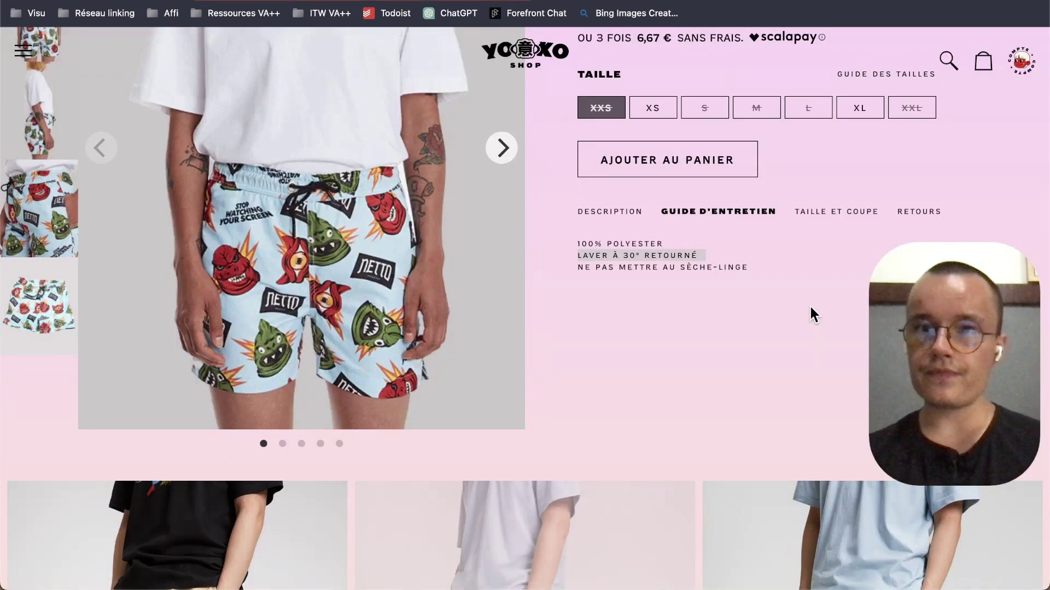
Compare the content of Yoko Shop's Maillot de bain Ultra page with Umbro's Maillot Cup product page
key("ctrl+Up")
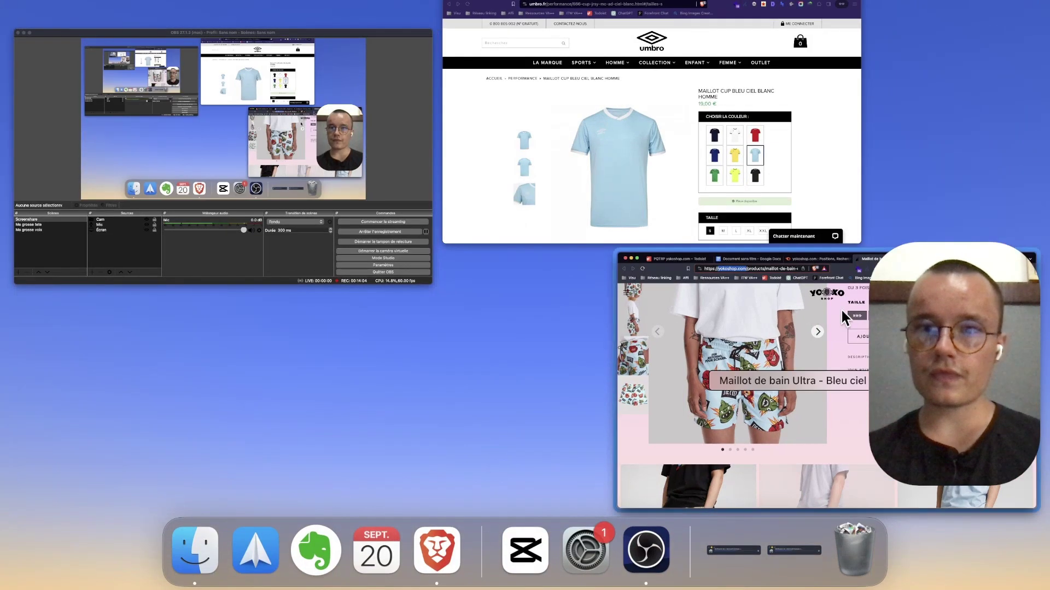
left_click(823, 366)
scroll(824, 374, "up", 5)
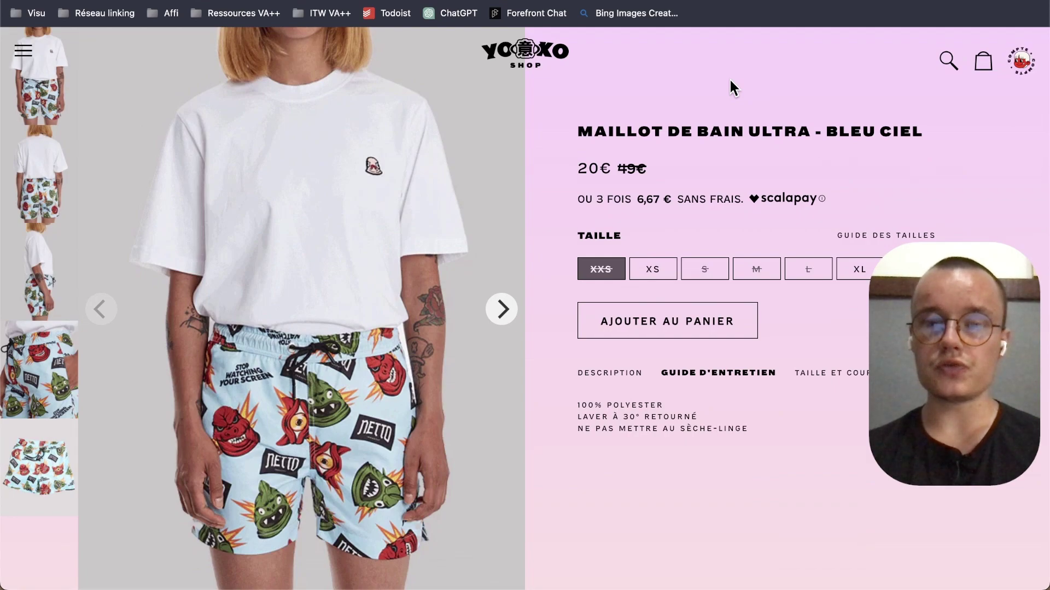
key("ctrl+Up")
left_click(750, 9)
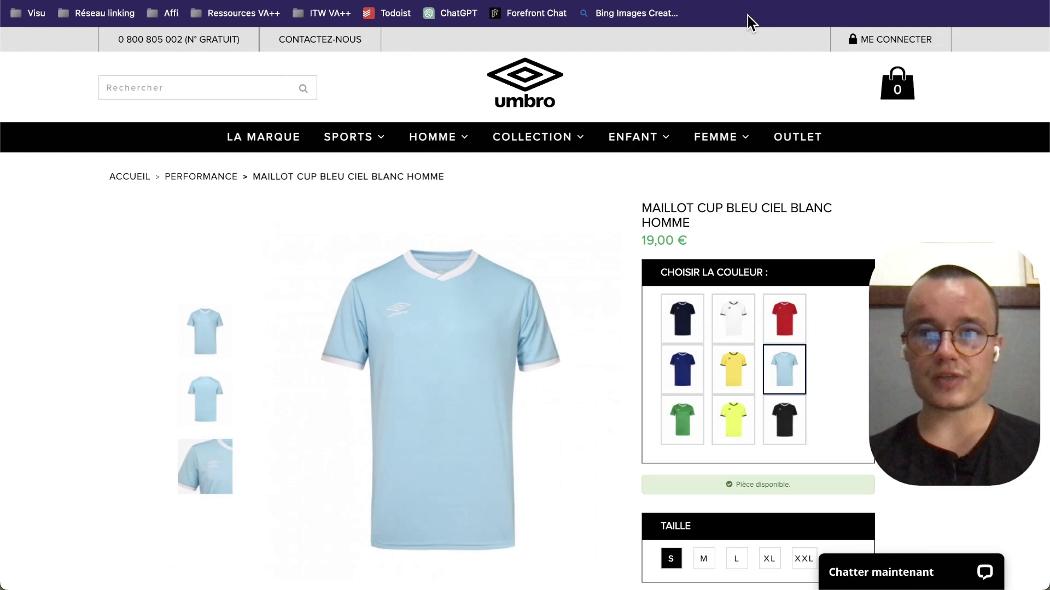
scroll(565, 152, "down", 7)
scroll(44, 412, "up", 6)
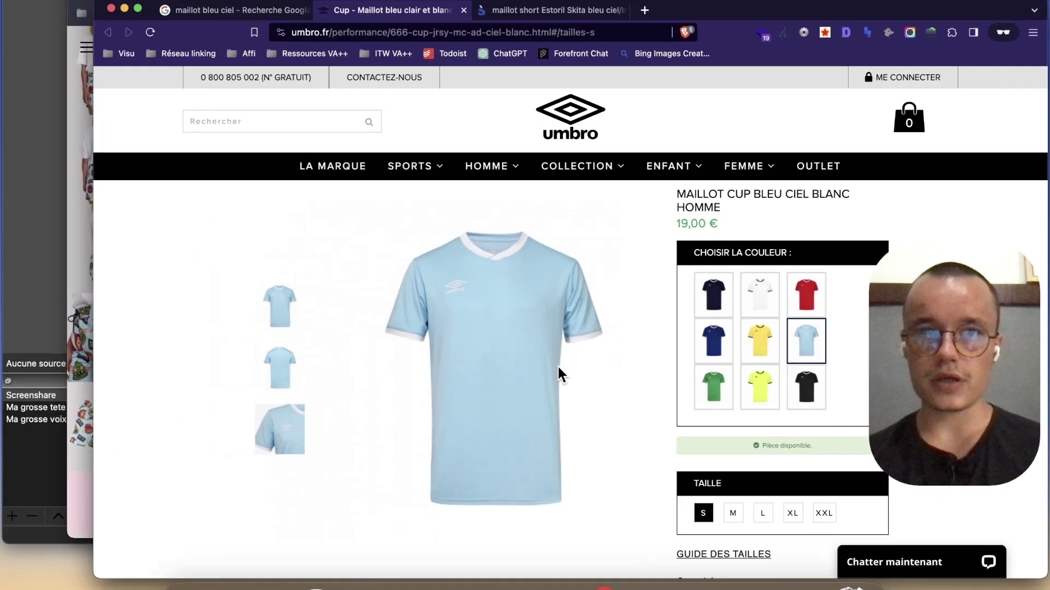
Return to Yoko Shop's swimsuit page and look through its content from top to bottom
key("ctrl+Up")
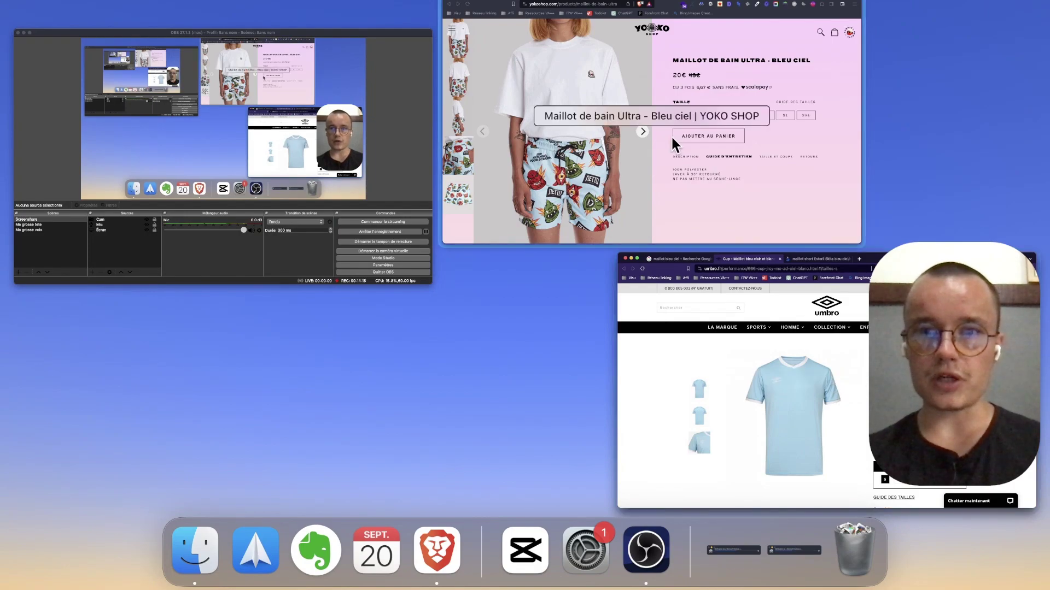
left_click(671, 136)
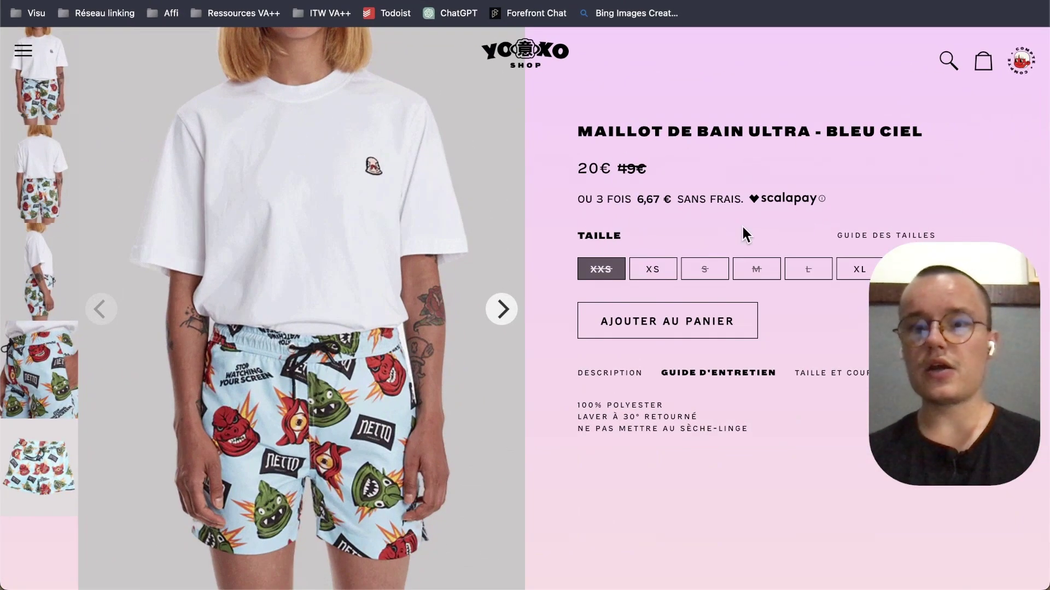
scroll(741, 235, "up", 3)
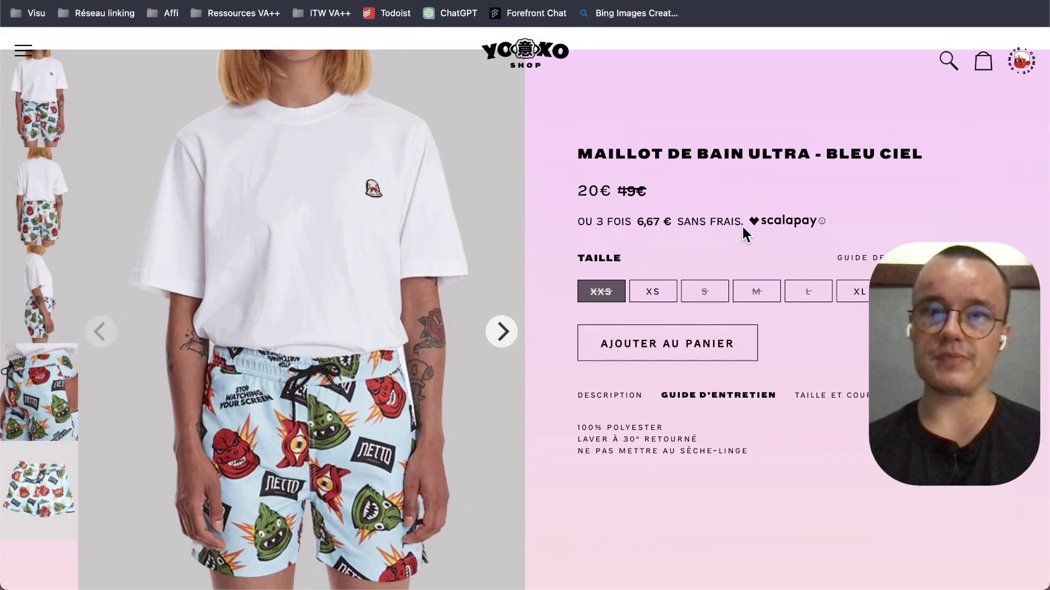
scroll(741, 235, "down", 15)
scroll(741, 235, "up", 15)
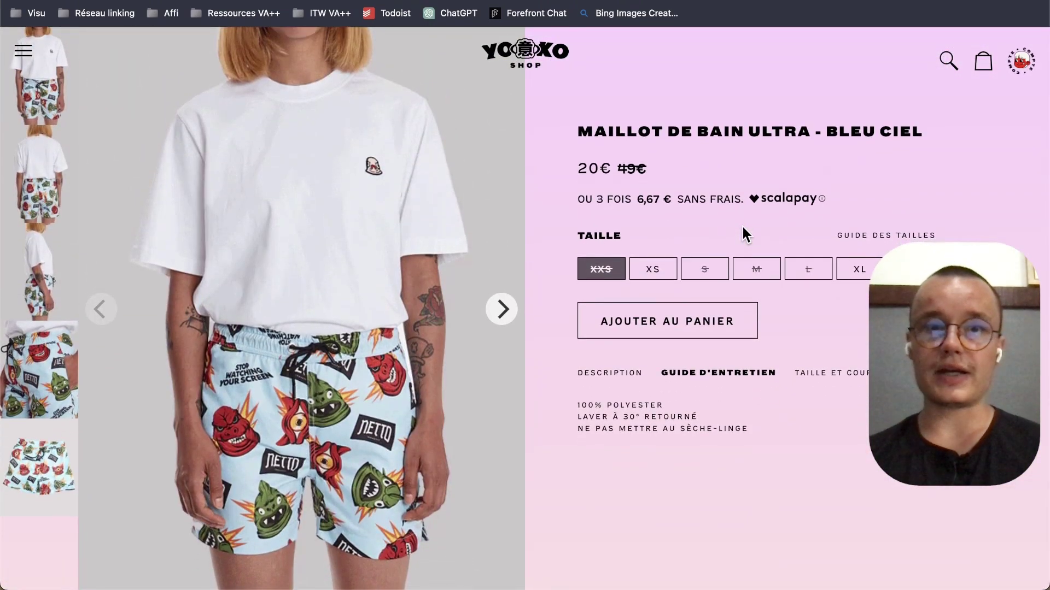
In the Google Docs audit, fill the empty sub-item under "booster netlinking" with "créer 5 baclinks en deep linking vers la page"
key("ctrl+Tab")
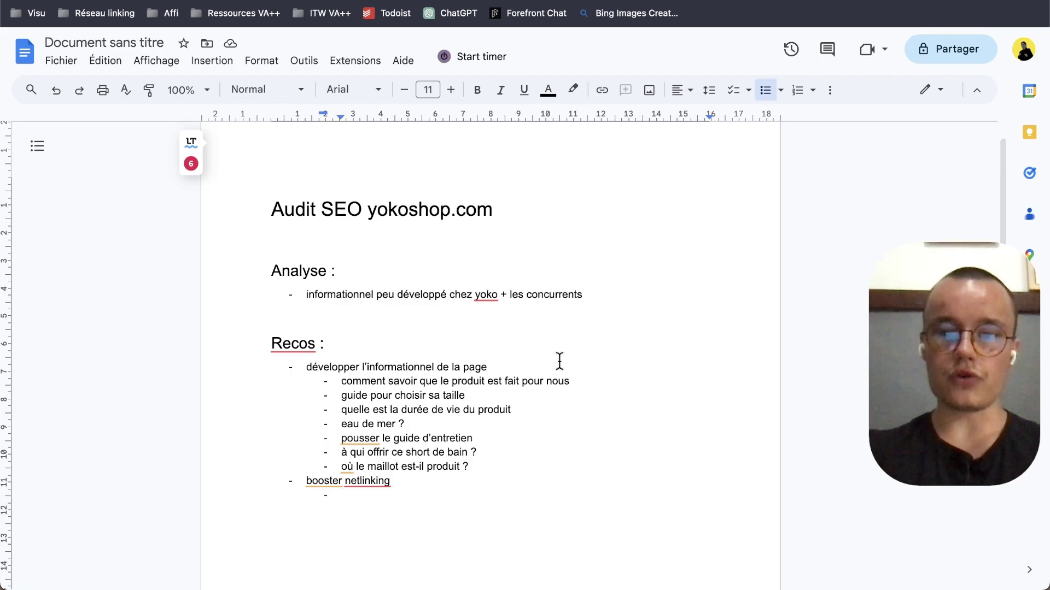
type("créer")
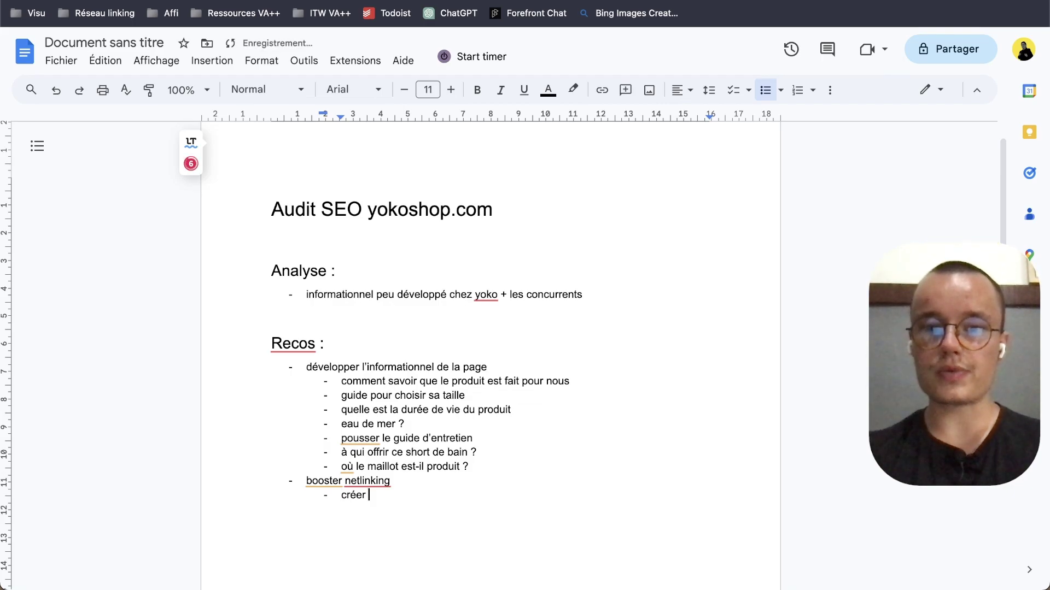
type(" 5 baclin")
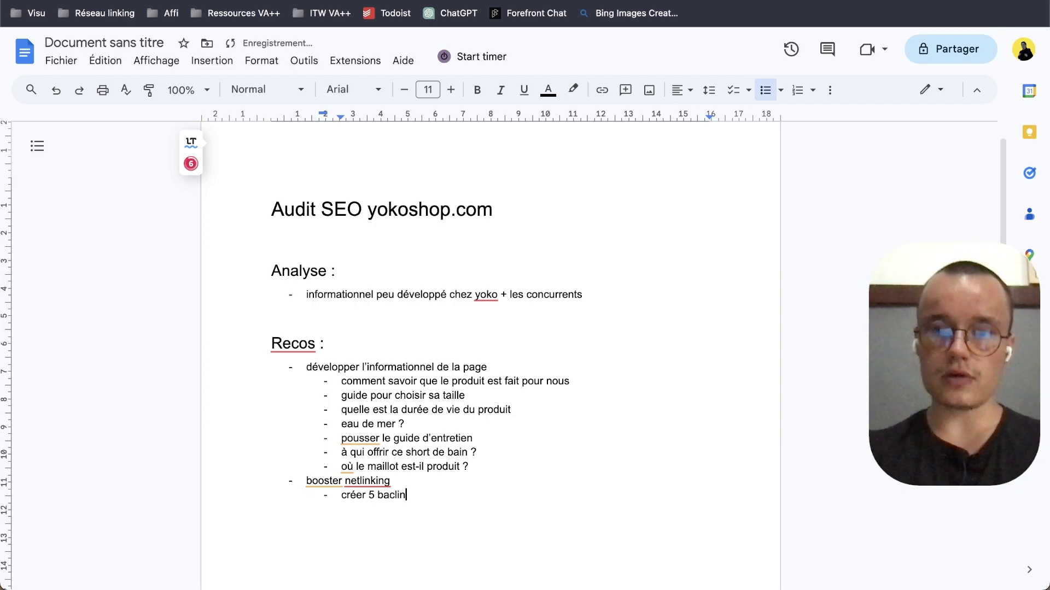
type("ks en deep")
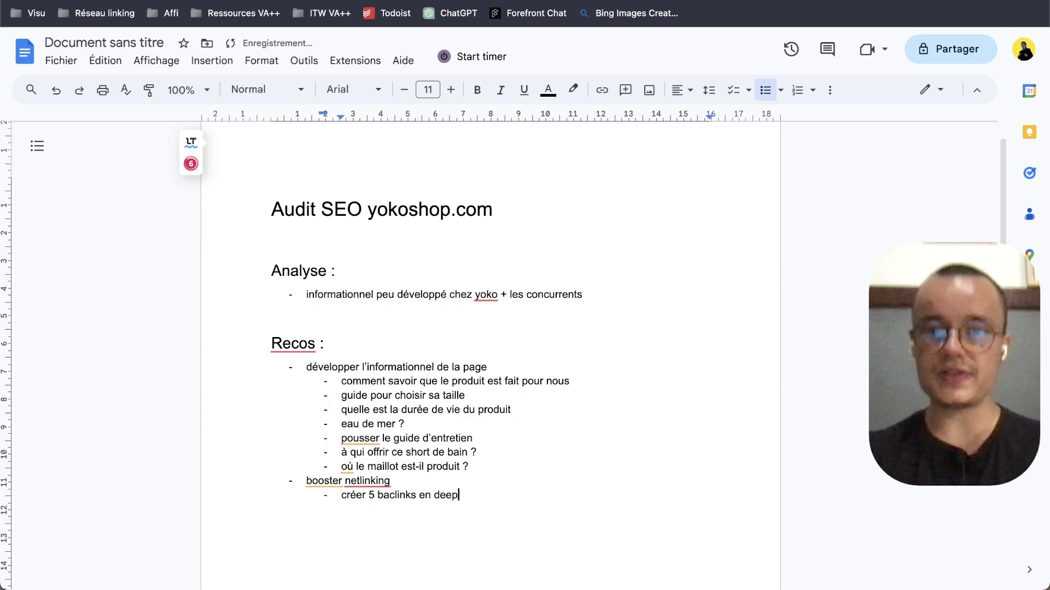
type(" linki")
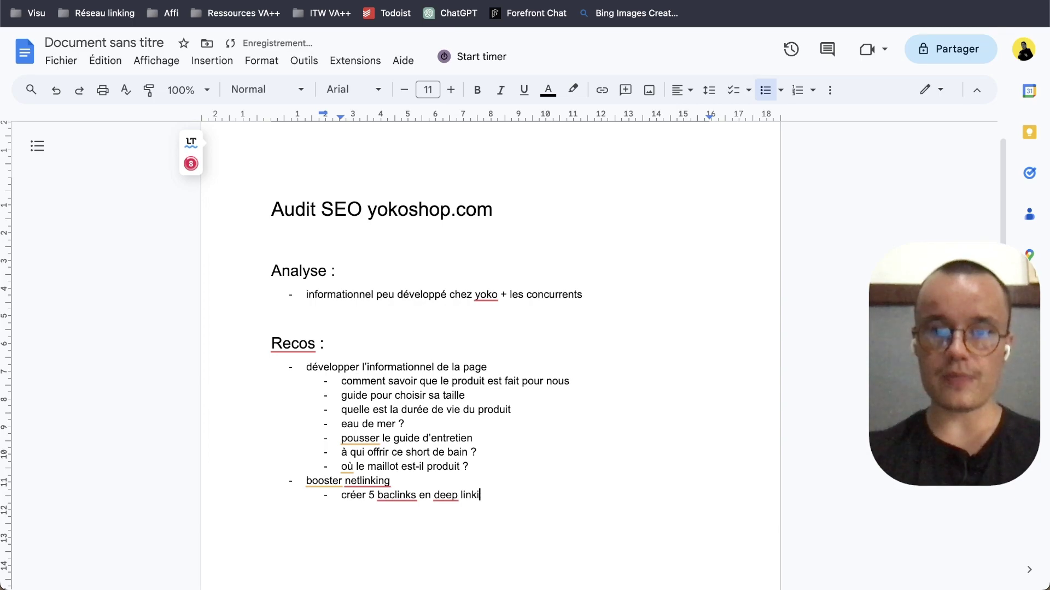
type("ng vers la page")
Add a nested item "Linkuma" below the deep linking recommendation, followed by an empty item at the same level
key("Return")
key("Tab")
type("Linkuma")
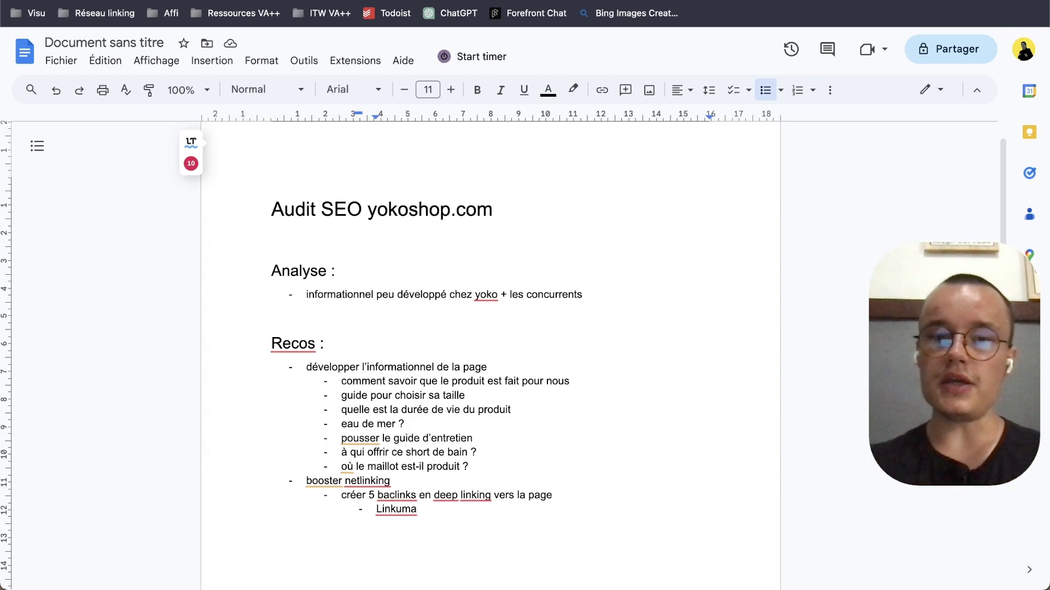
key("Return")
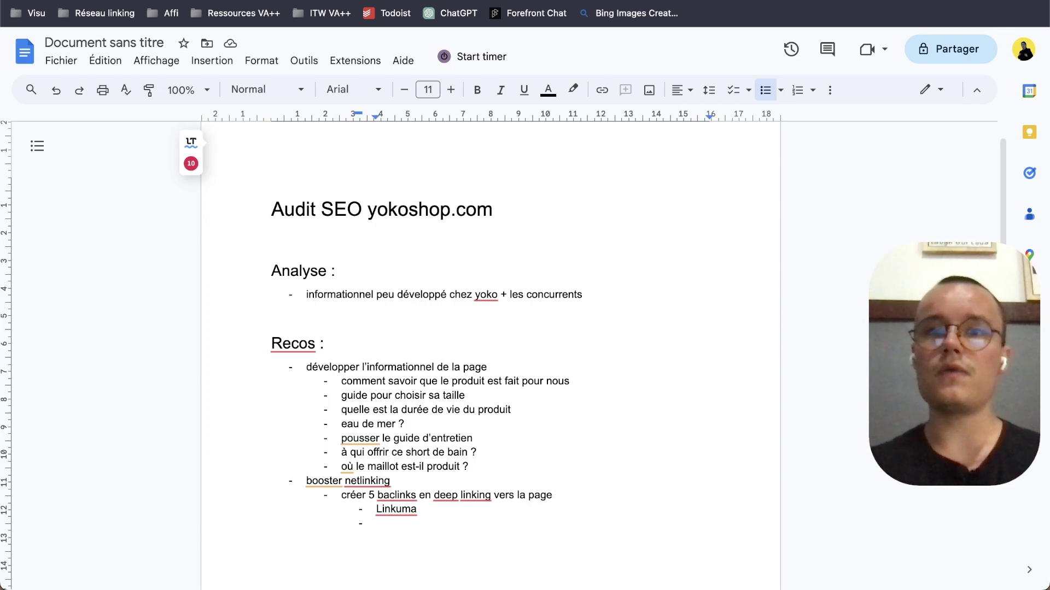
Check the Majestic trust flow, backlinks and referring domains of Yoko Shop's home page
key("ctrl+Tab")
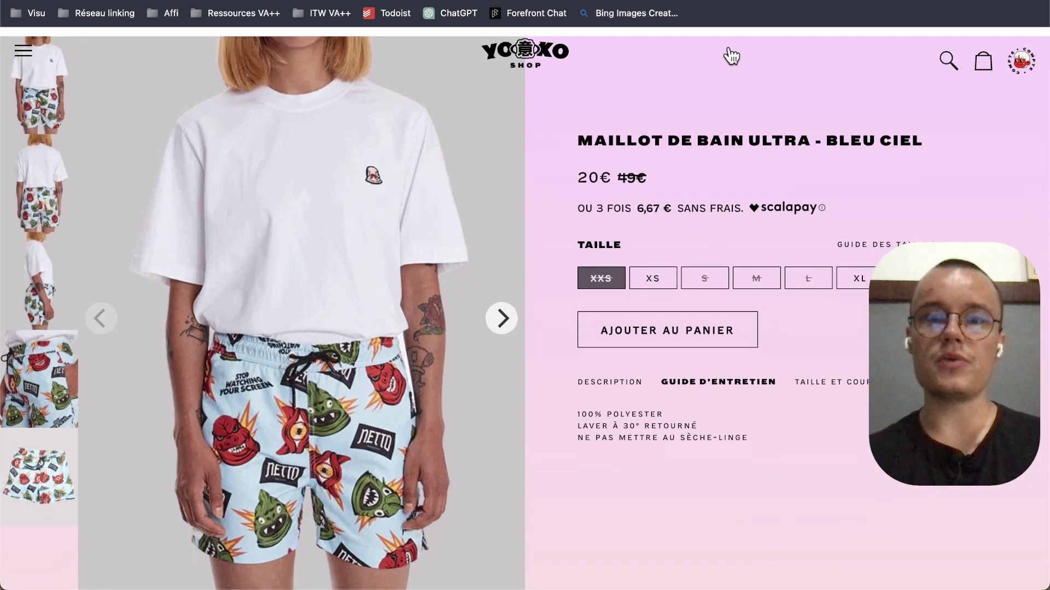
key("ctrl+Tab")
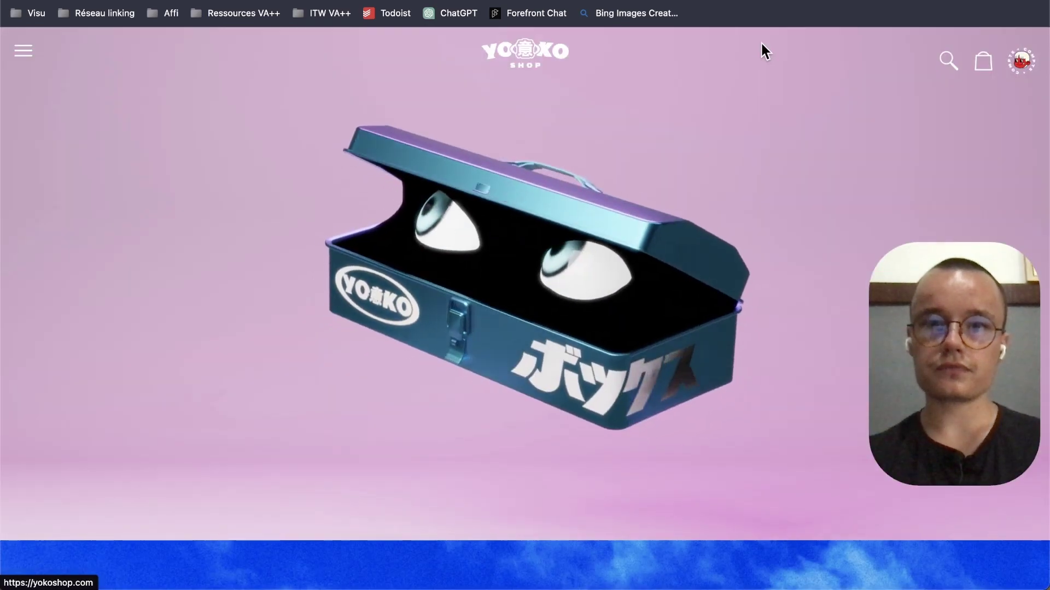
key("alt+m")
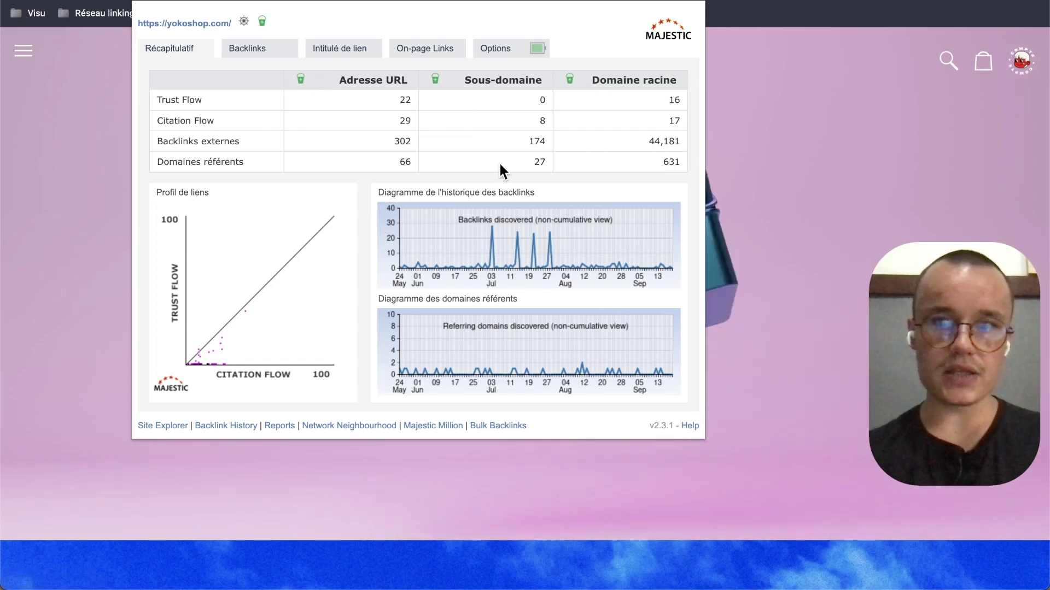
left_click(887, 214)
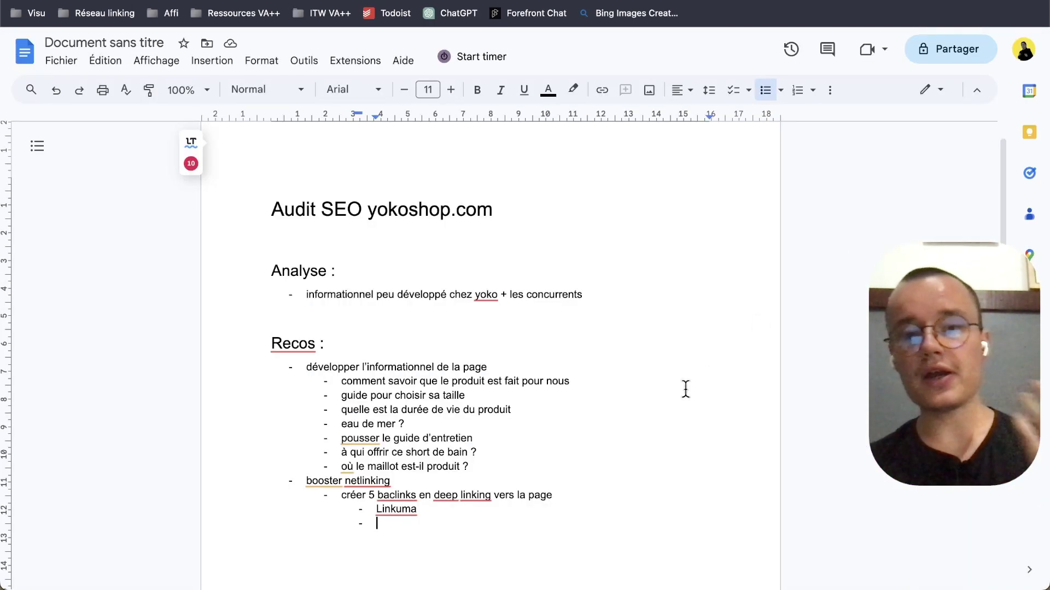
In the Google Docs audit, correct "baclinks" to "backlinks" and enter "1 ancre optimisée" in the empty item below "Linkuma"
left_click(395, 495)
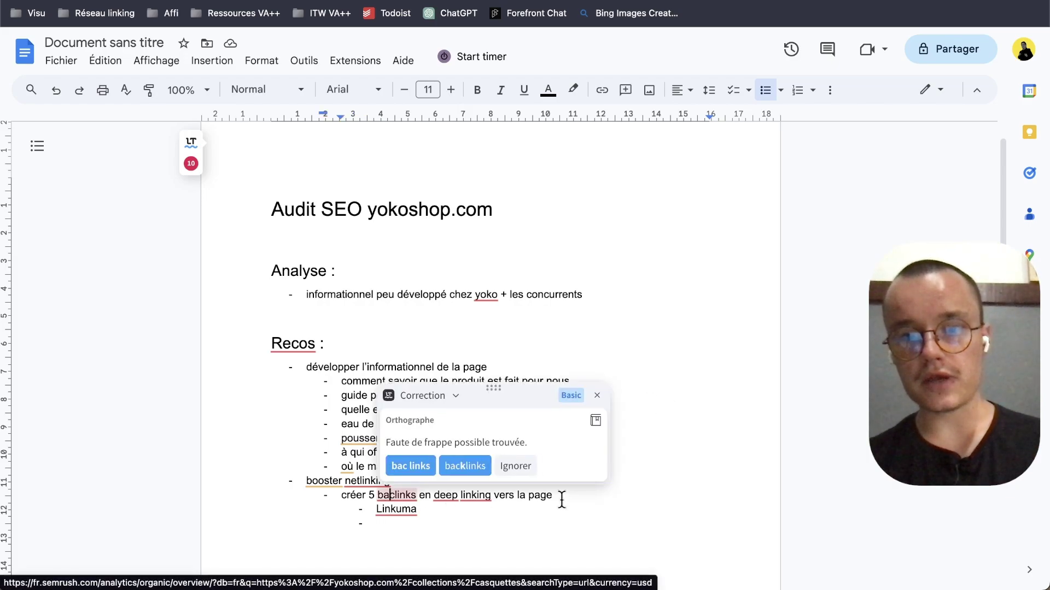
type("k")
left_click(399, 526)
scroll(474, 526, "down", 5)
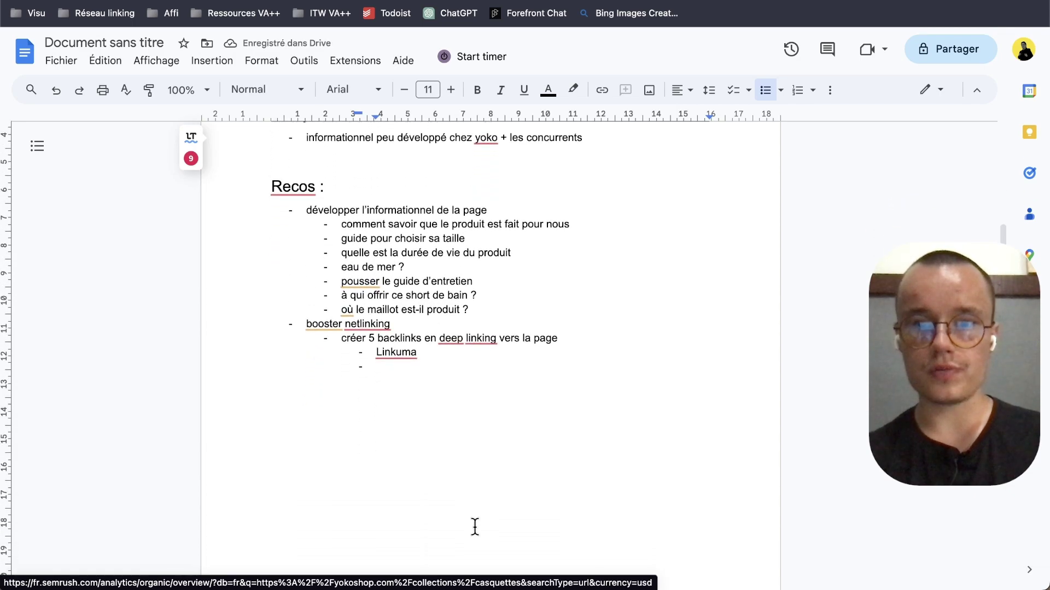
type("1 ancer")
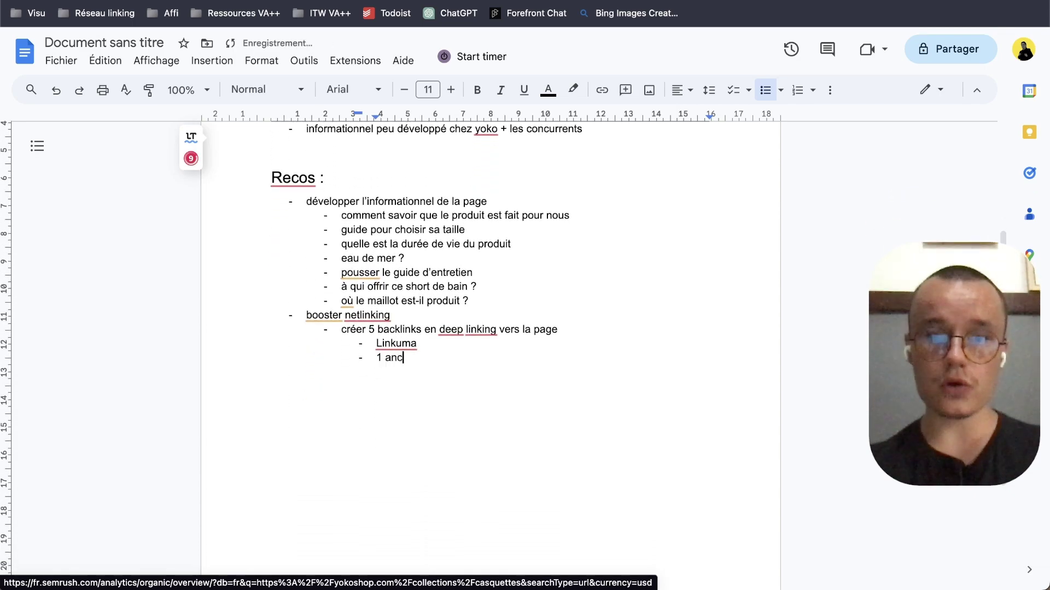
key("BackSpace")
key("BackSpace")
key("BackSpace")
type("re optimisée")
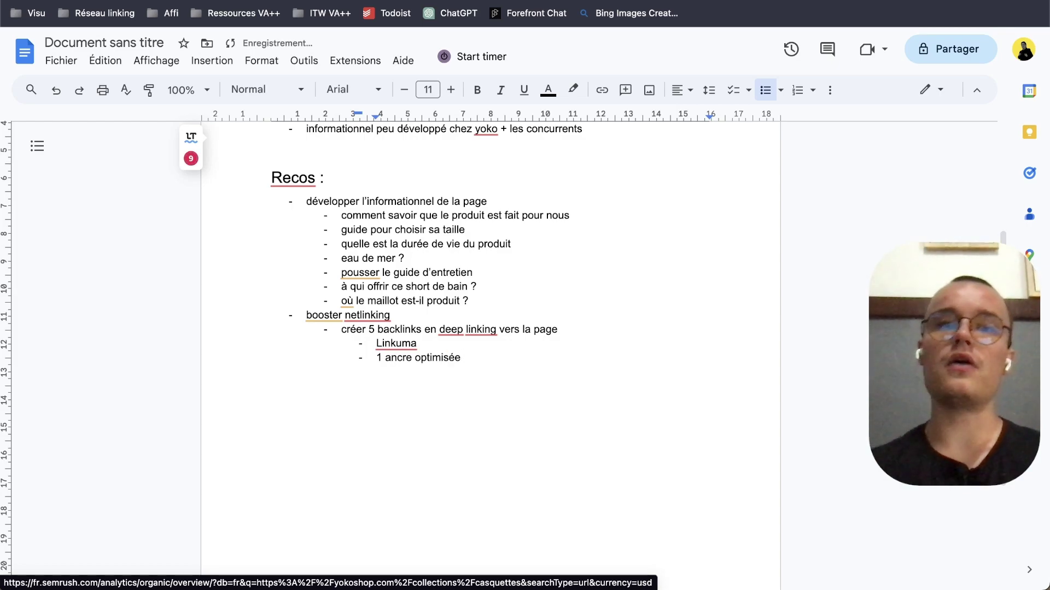
Refer to the Semrush keyword list, then extend the "1 ancre optimisée" item with "+ 2 semi optimisées"
scroll(490, 350, "up", 4)
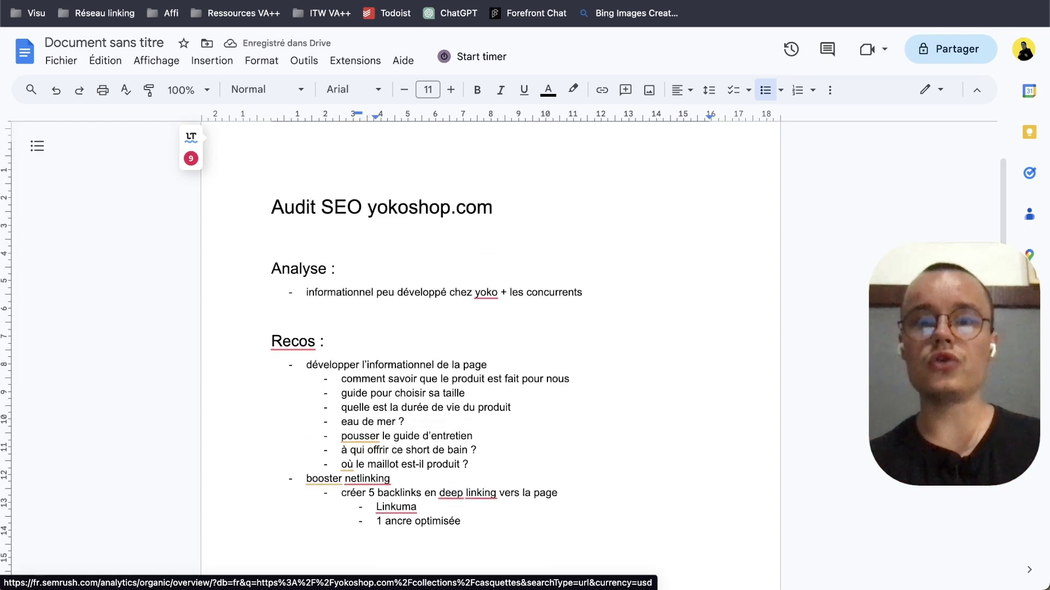
key("ctrl+Tab")
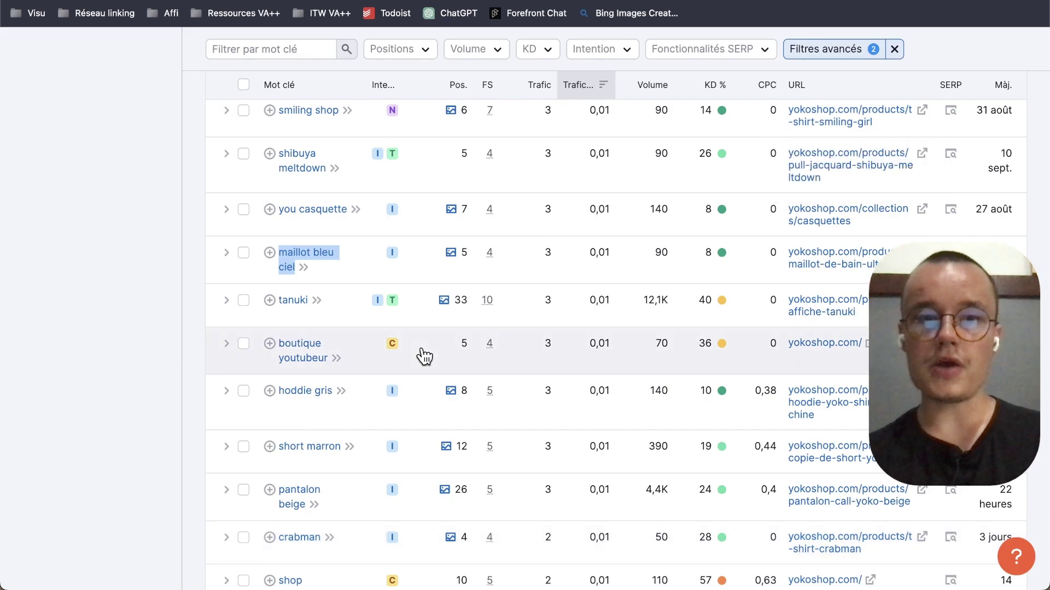
key("ctrl+shift+Tab")
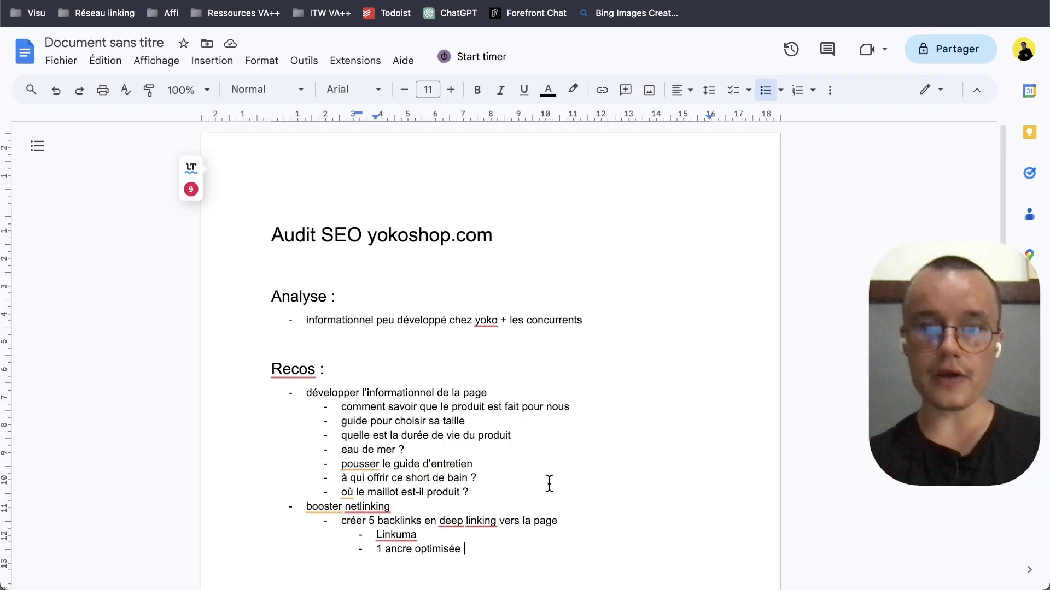
type("+ 2 s")
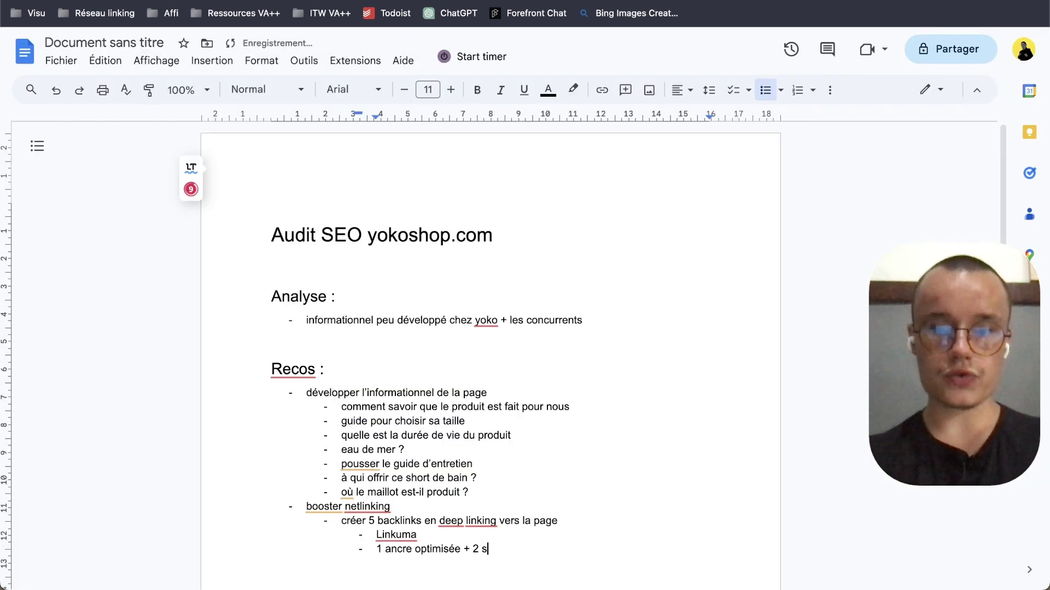
type("emi optimisées")
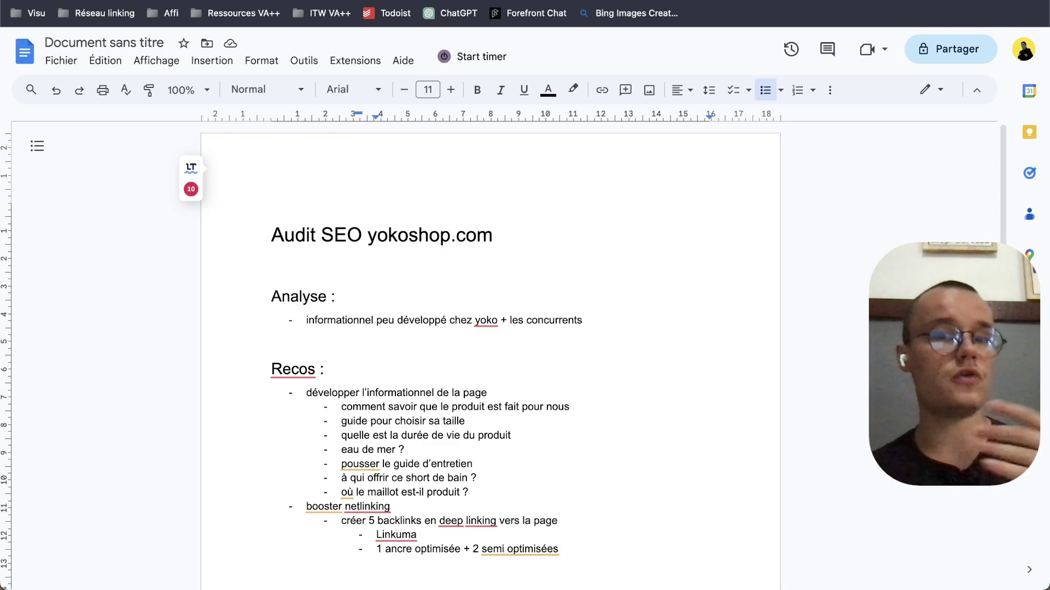
Extend the "1 ancre optimisée + 2 semi optimisées" item with "+ 2 génériques"
scroll(674, 512, "down", 3)
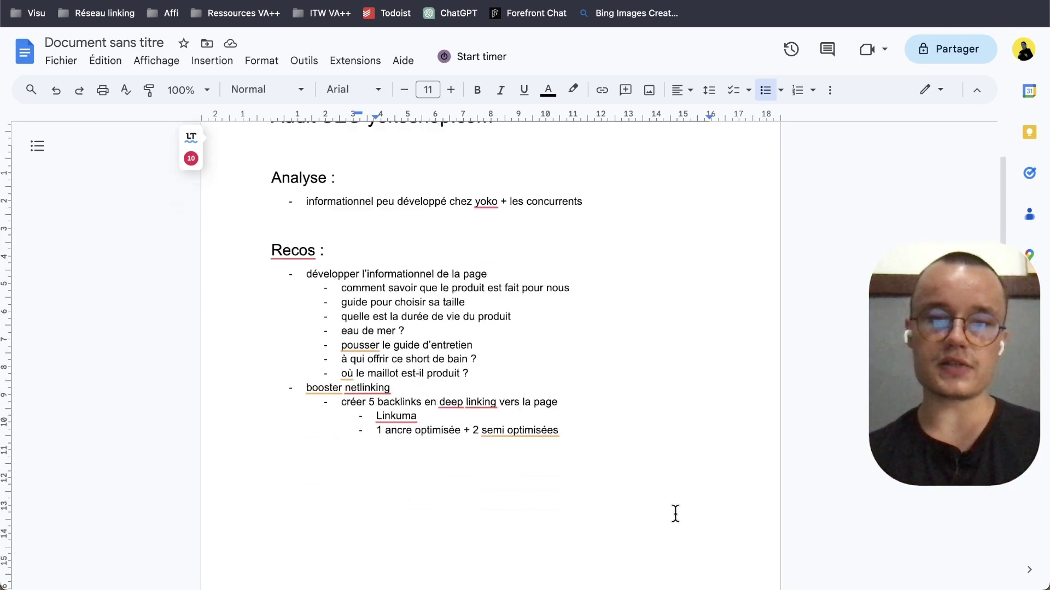
type("+ 2 ")
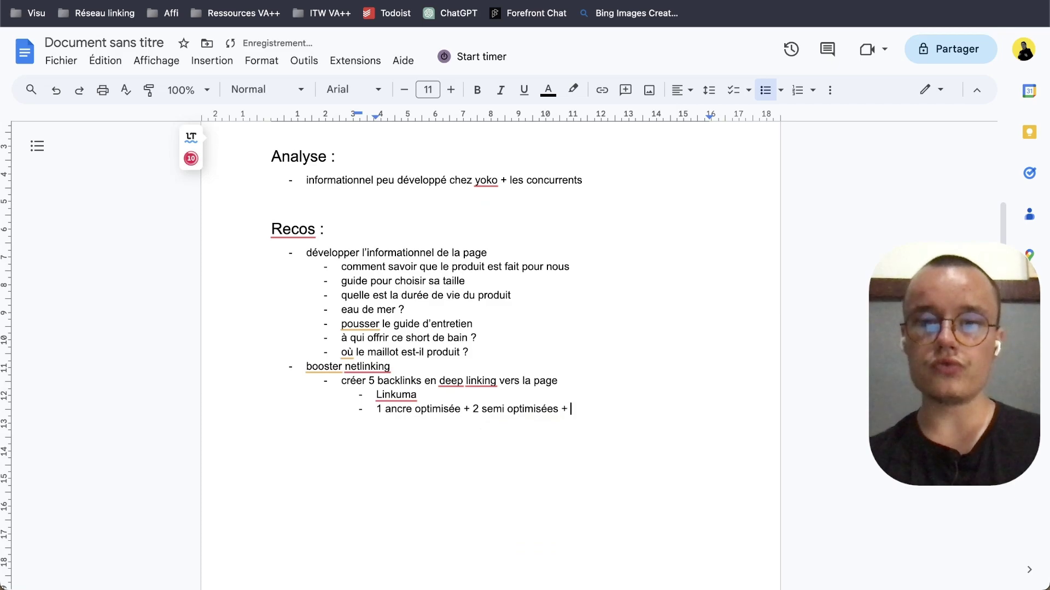
type("générique")
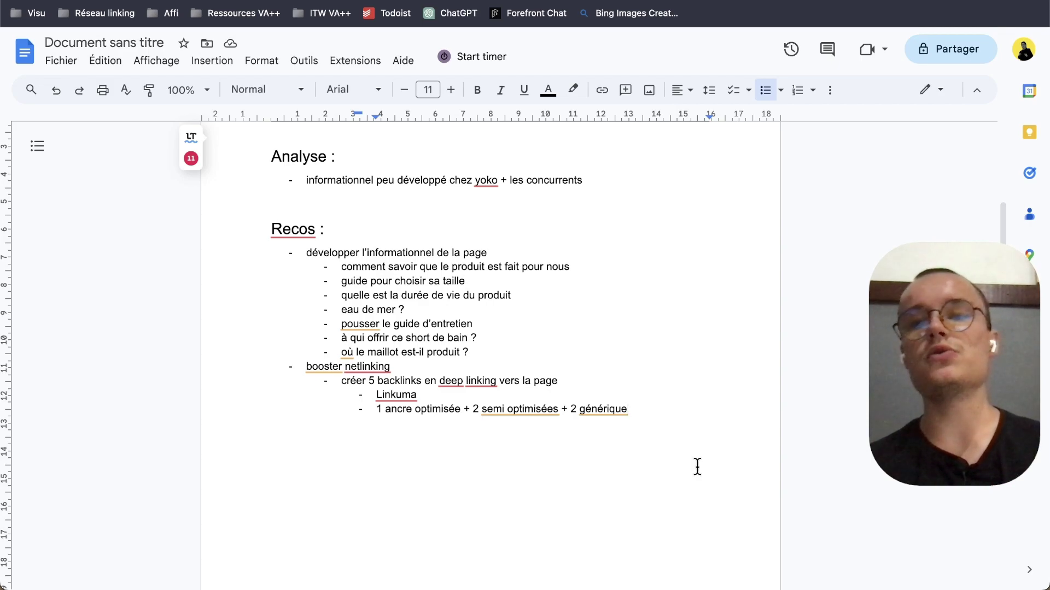
type("s")
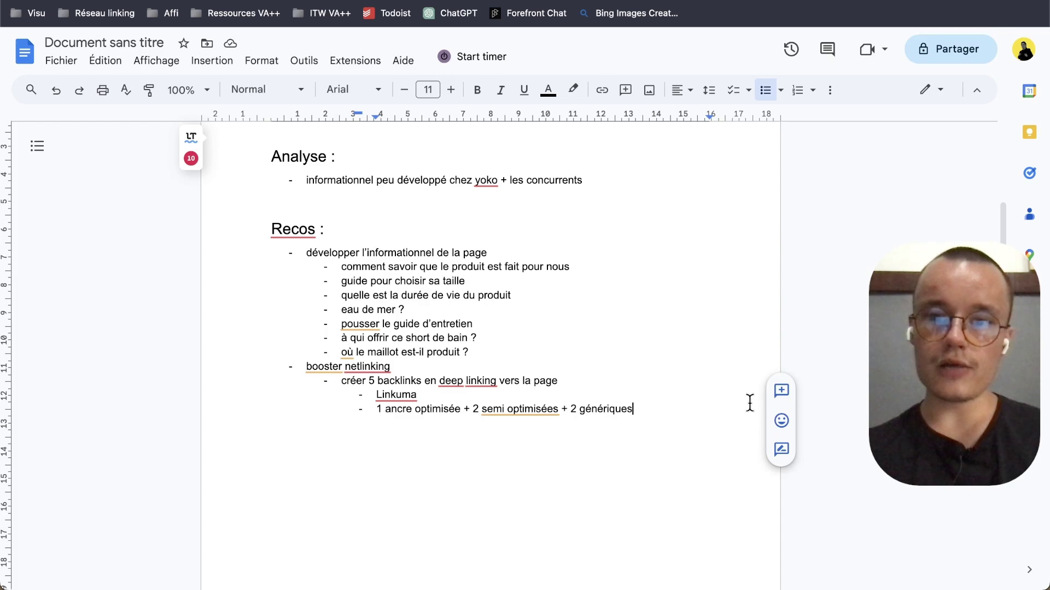
Add an item "vêtement / textile / mode" below the anchor item at the same level
key("Return")
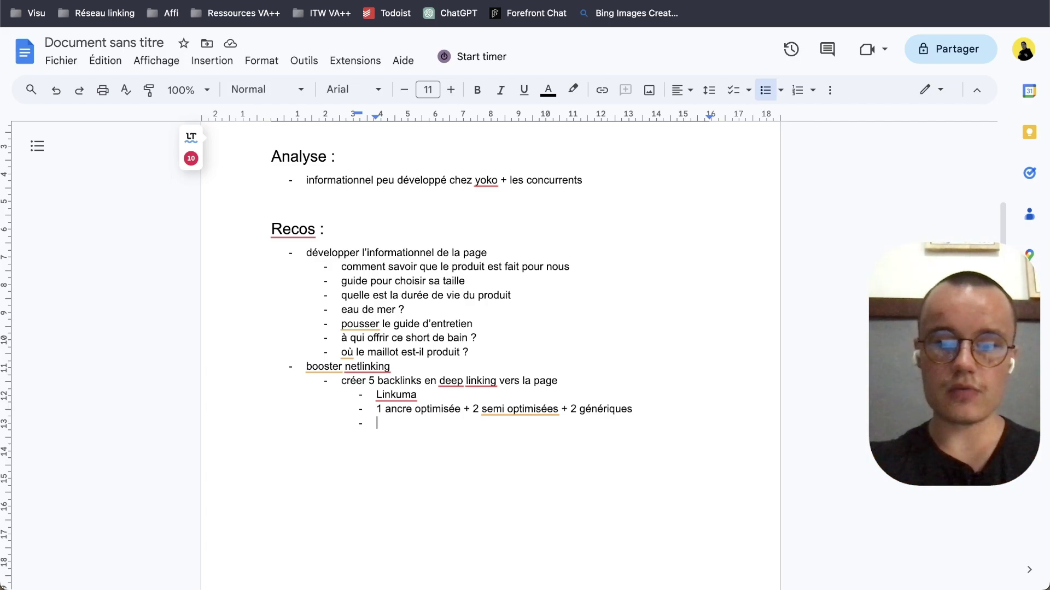
type("vêtement / textile")
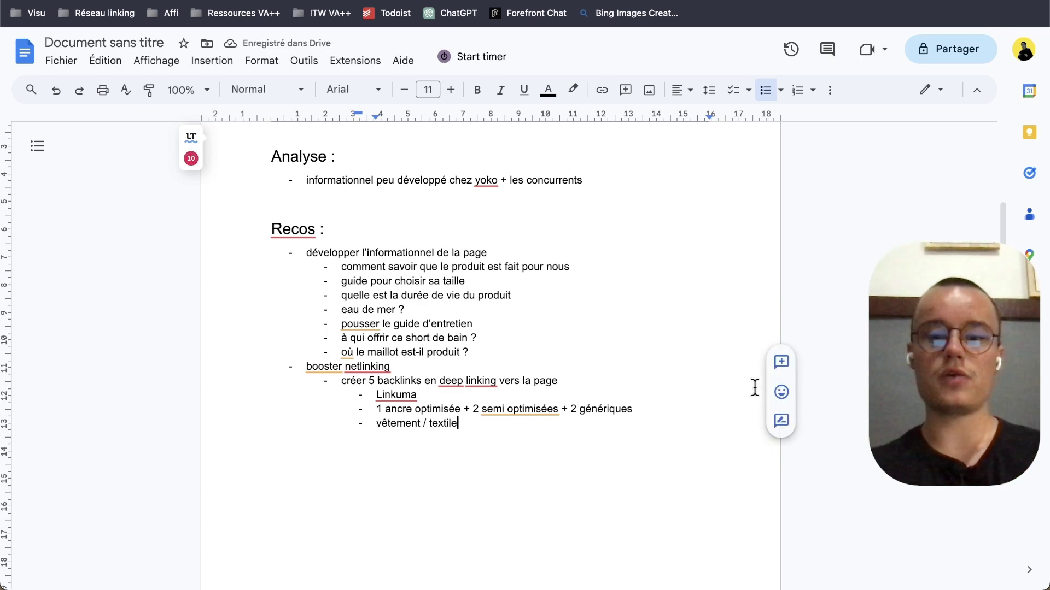
type(" / mode")
Examine the Yoko Shop product page for the "Maillot de bain Ultra - Bleu ciel", including the related products beneath it
scroll(686, 413, "up", 1)
scroll(685, 413, "up", 2)
scroll(686, 413, "down", 3)
scroll(686, 413, "up", 3)
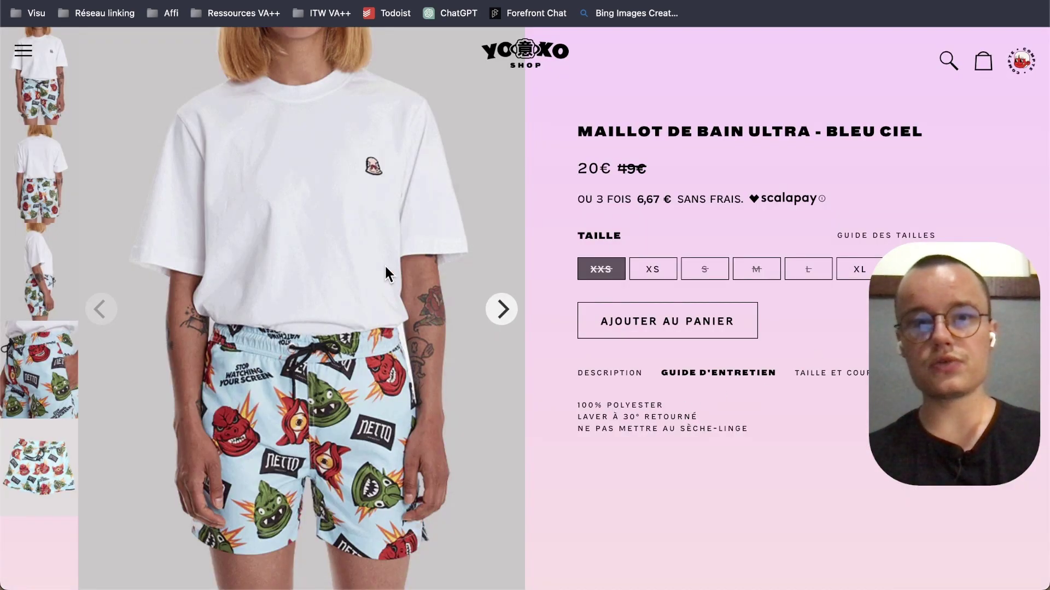
left_click_drag(277, 160, 417, 232)
scroll(843, 267, "down", 10)
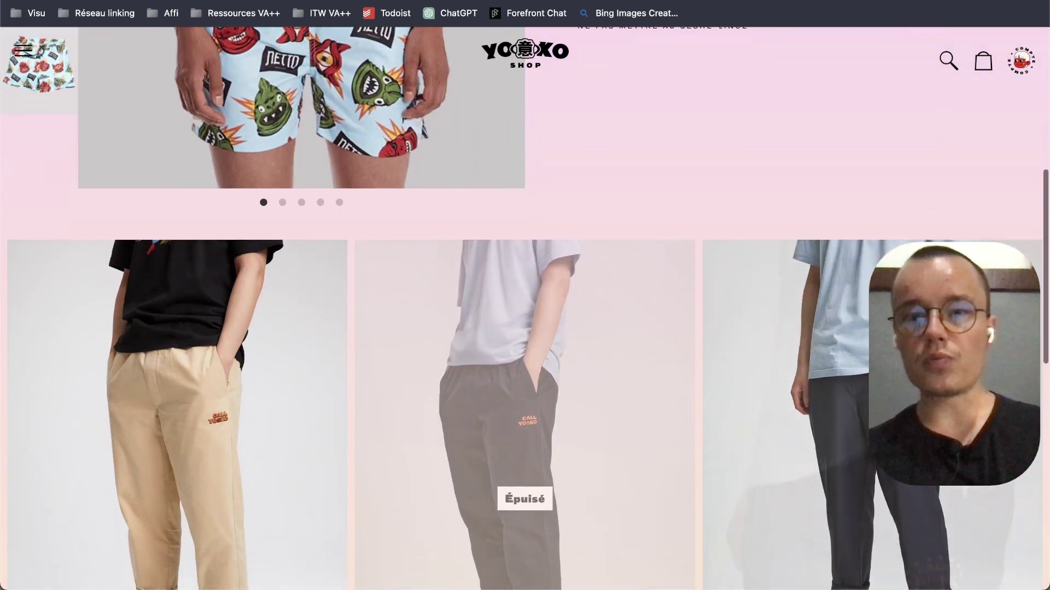
scroll(843, 328, "down", 5)
scroll(843, 328, "up", 15)
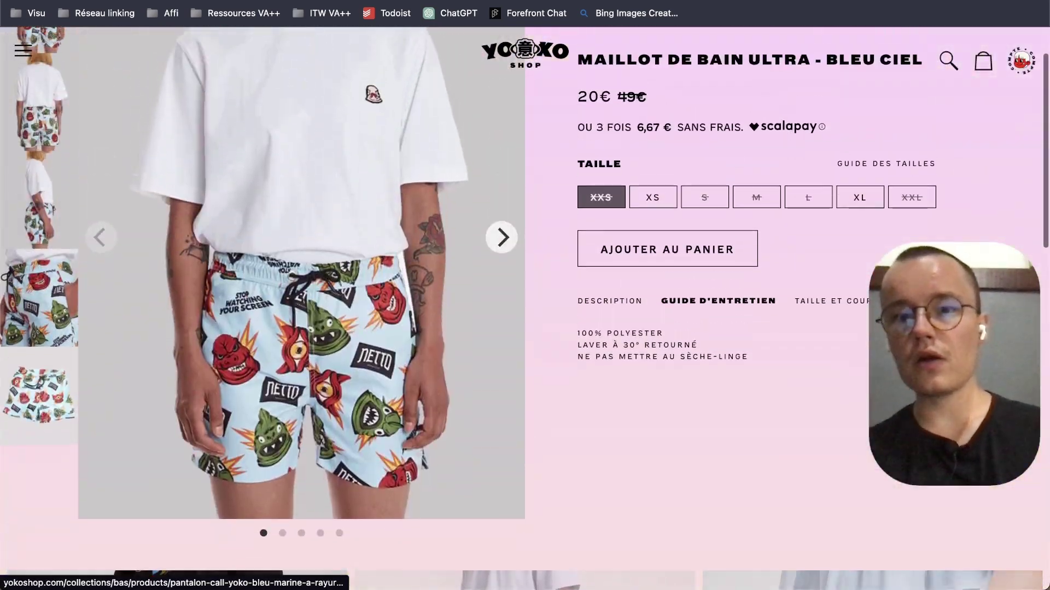
scroll(843, 328, "up", 2)
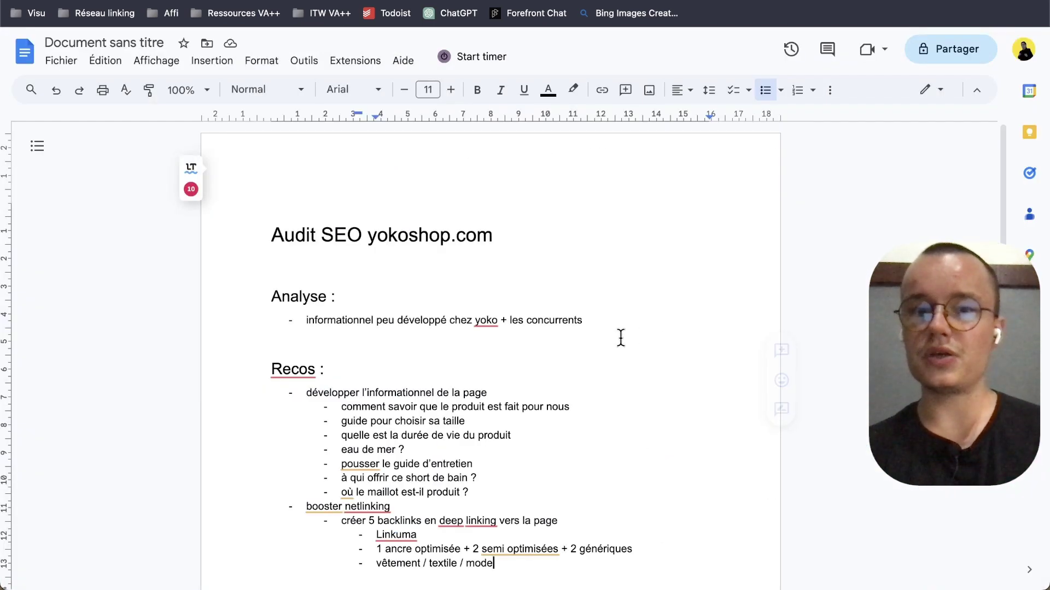
scroll(622, 337, "down", 5)
scroll(621, 338, "up", 5)
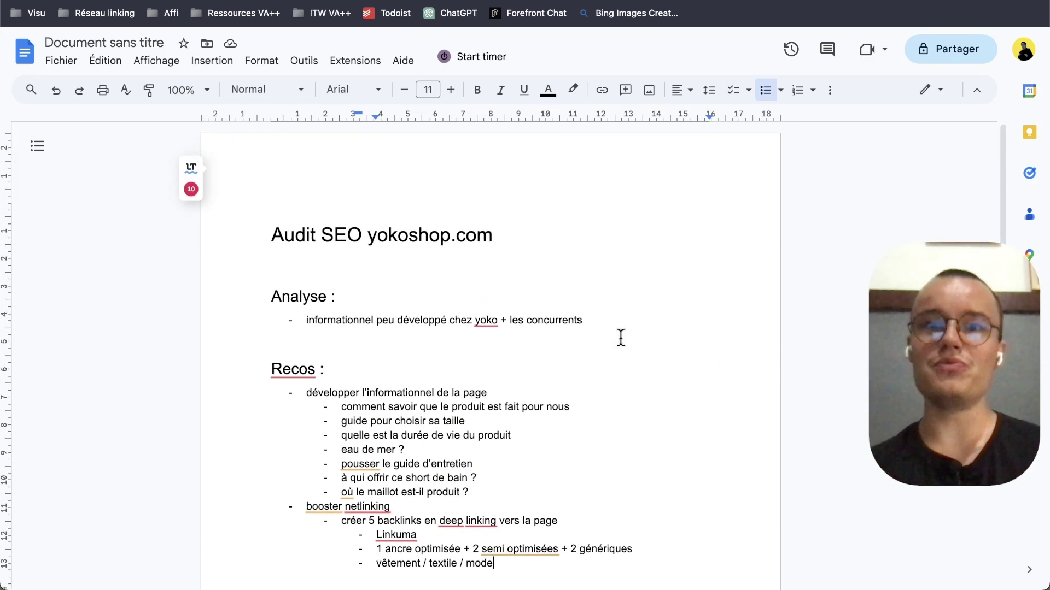
key("ctrl+Tab")
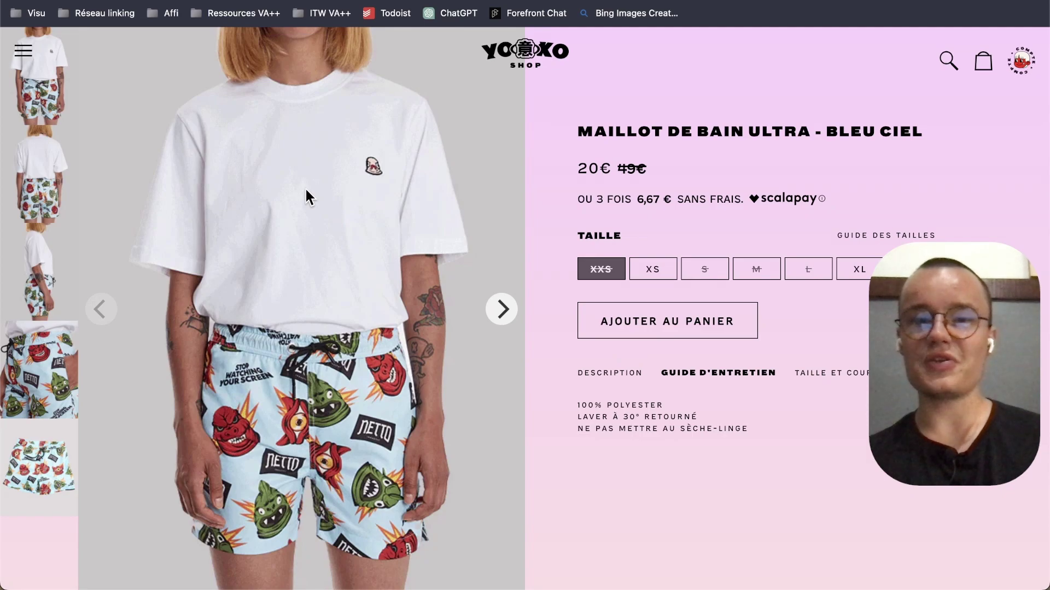
key("ctrl+shift+Tab")
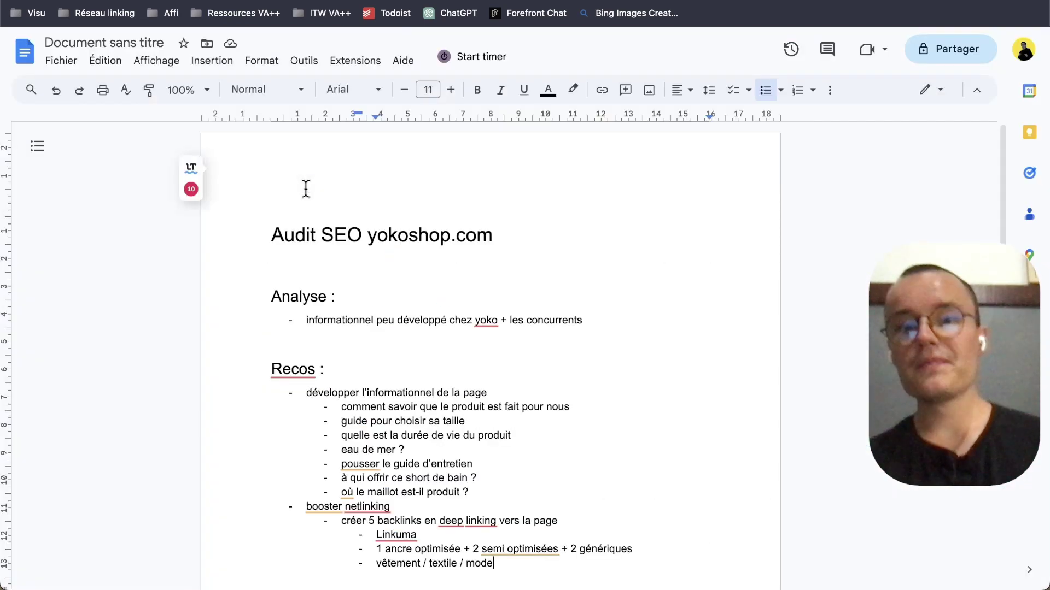
key("ctrl+shift+Tab")
key("ctrl+shift+Tab")
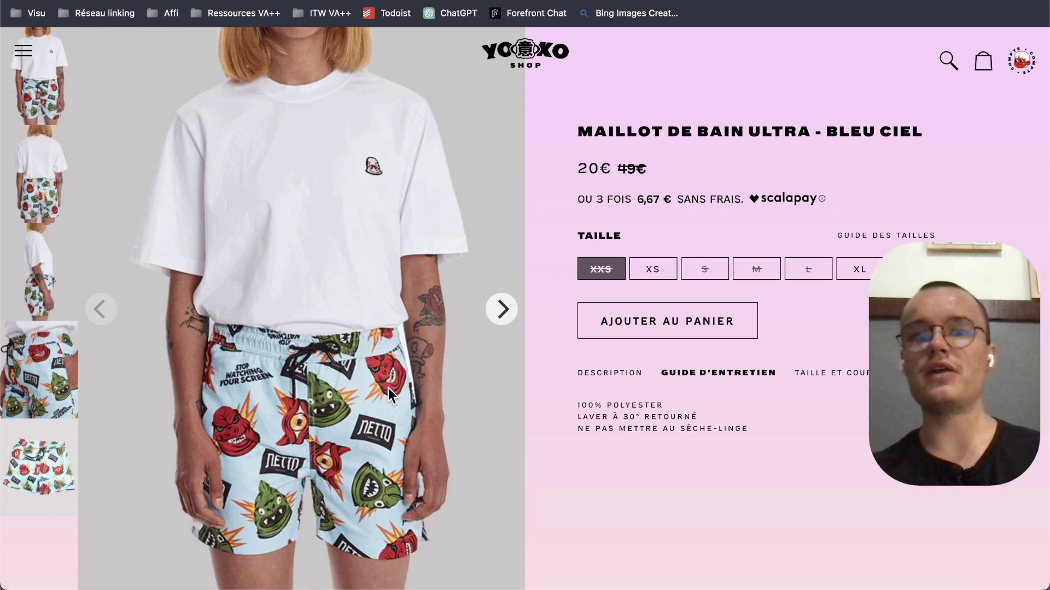
In the Google Docs audit, add a second item "pas de deeplinking" under the "Analyse" heading
key("ctrl+Tab")
scroll(537, 391, "down", 3)
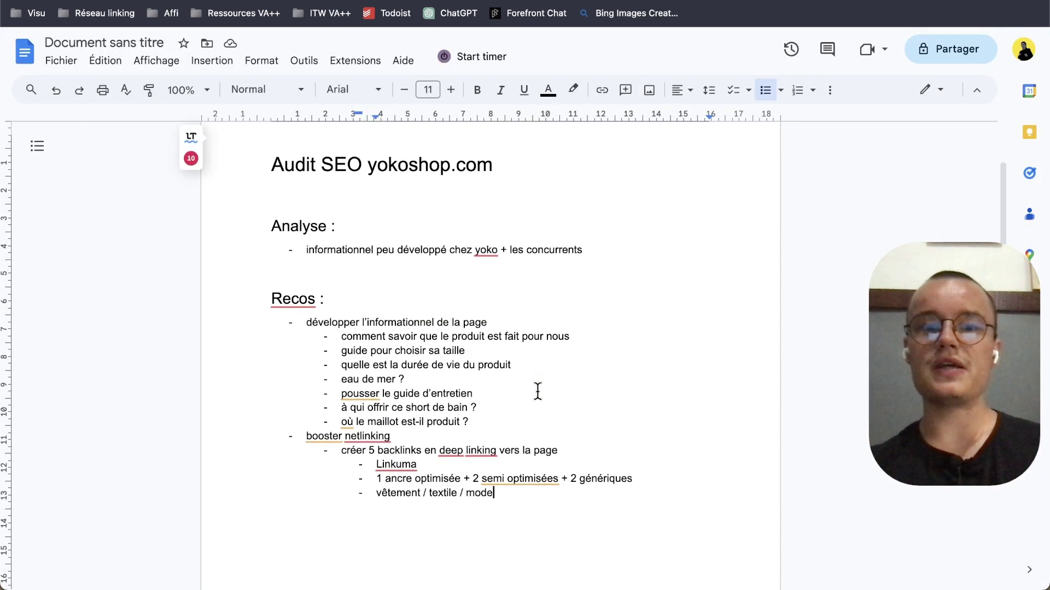
left_click(598, 238)
key("Return")
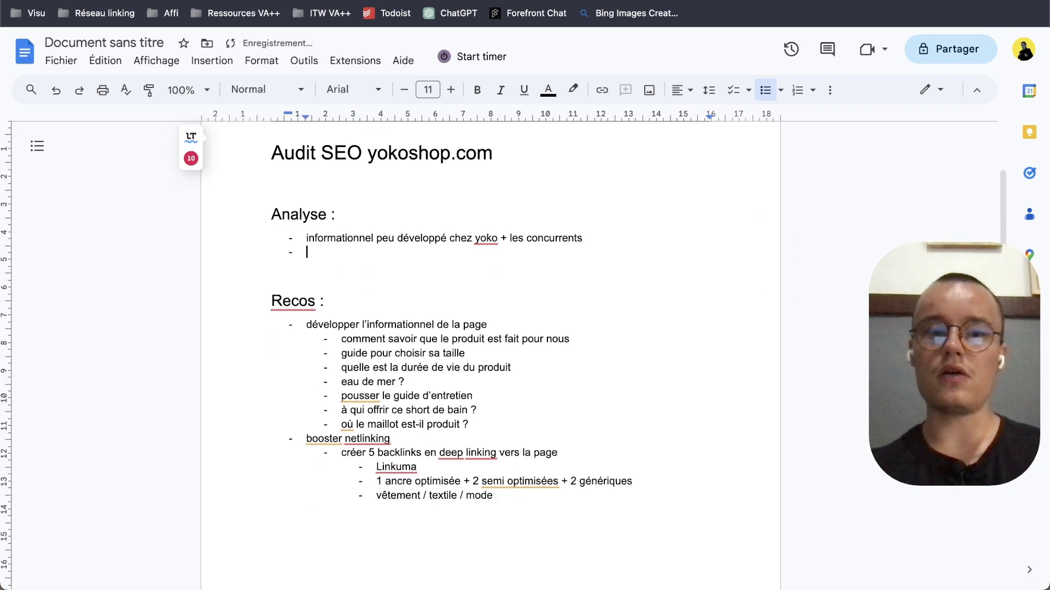
type("pas de deep")
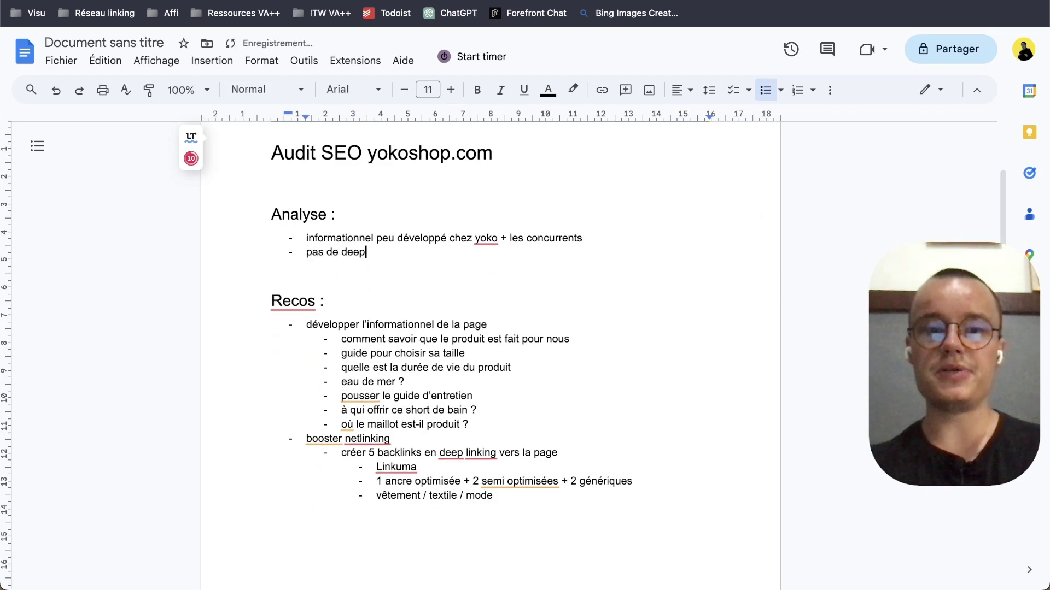
type("linking")
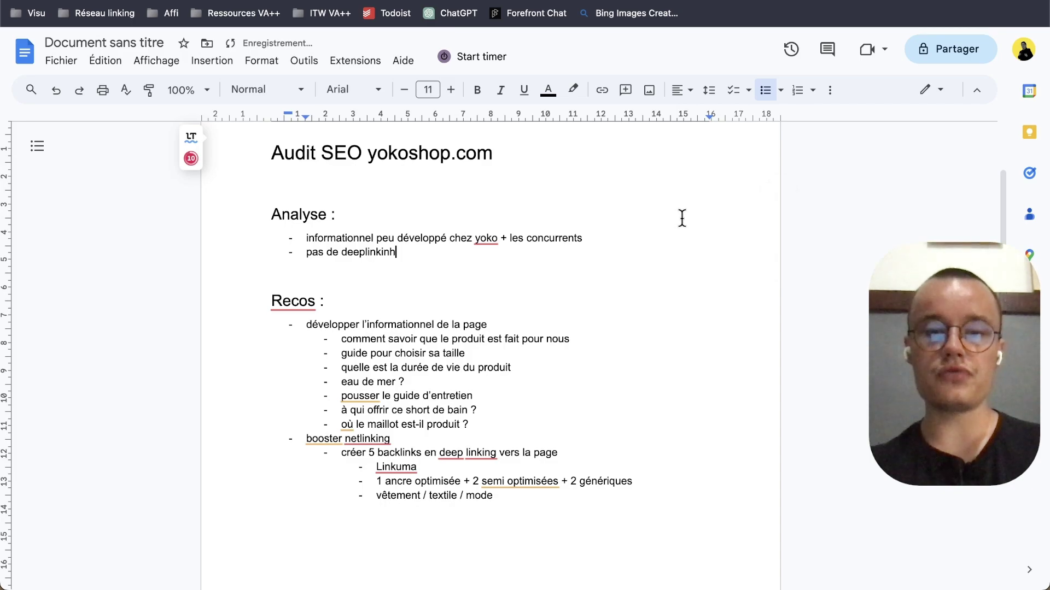
Copy "chez yoko + les concurrents" from the first Analyse item to the end of the "pas de deeplinking" item
left_click_drag(452, 239, 583, 239)
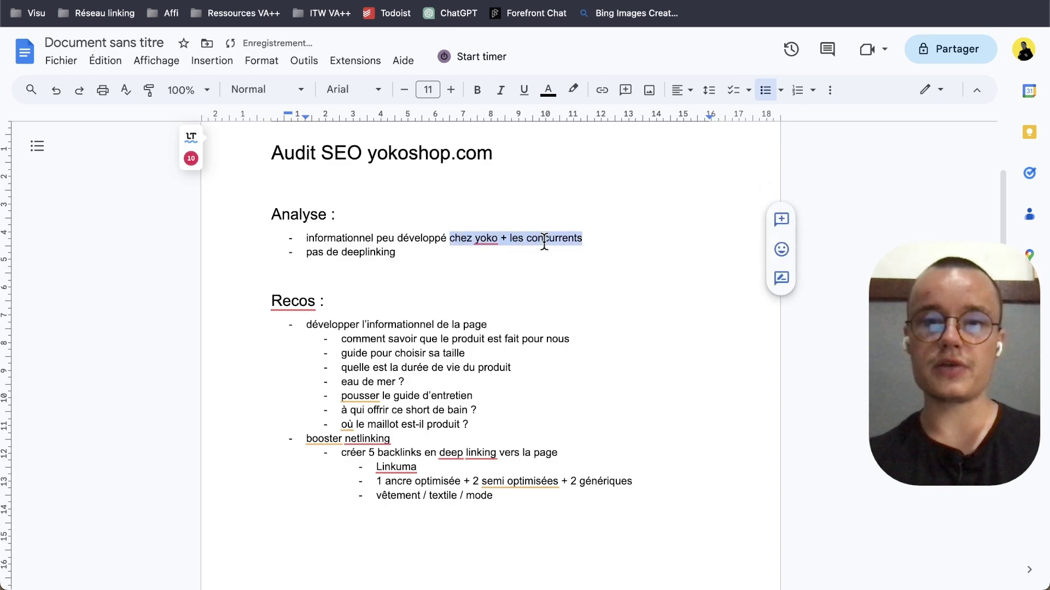
key("super+c")
left_click(481, 259)
key("super+v")
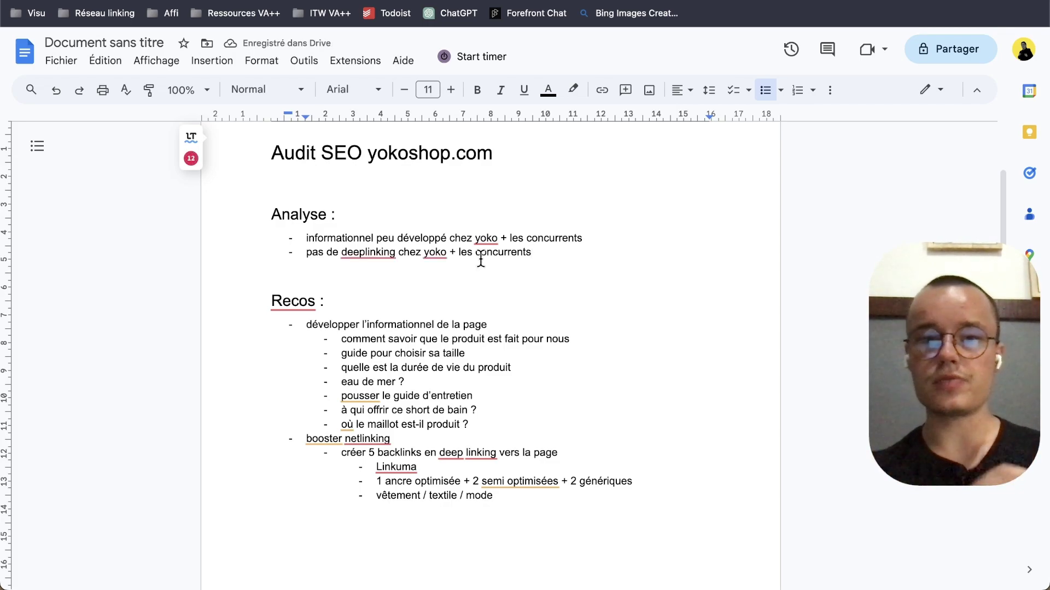
Append "/ qualité" to the product lifespan item in the Recos list
scroll(480, 259, "down", 3)
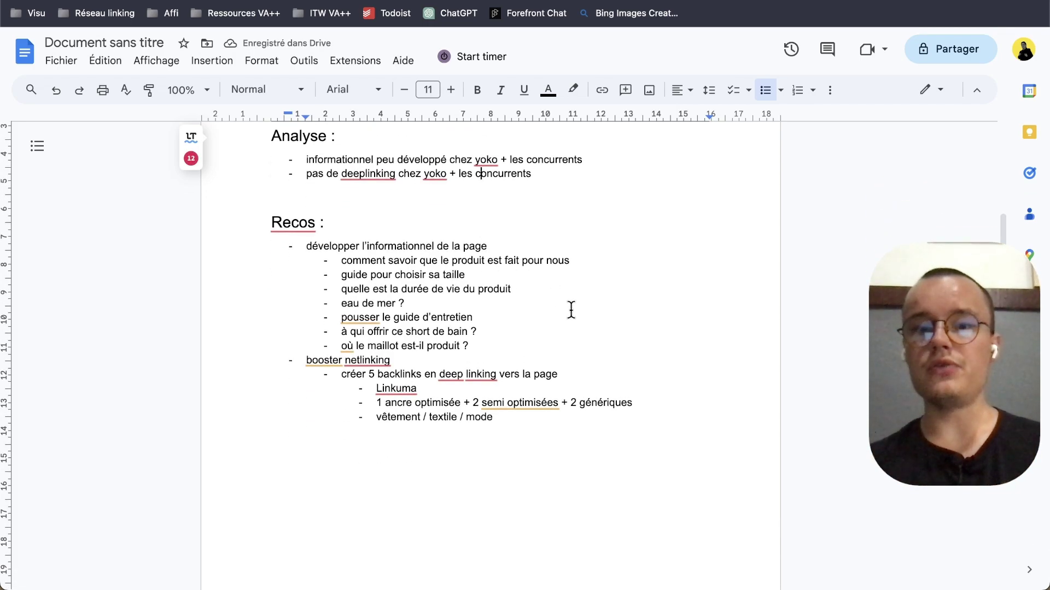
scroll(449, 306, "down", 2)
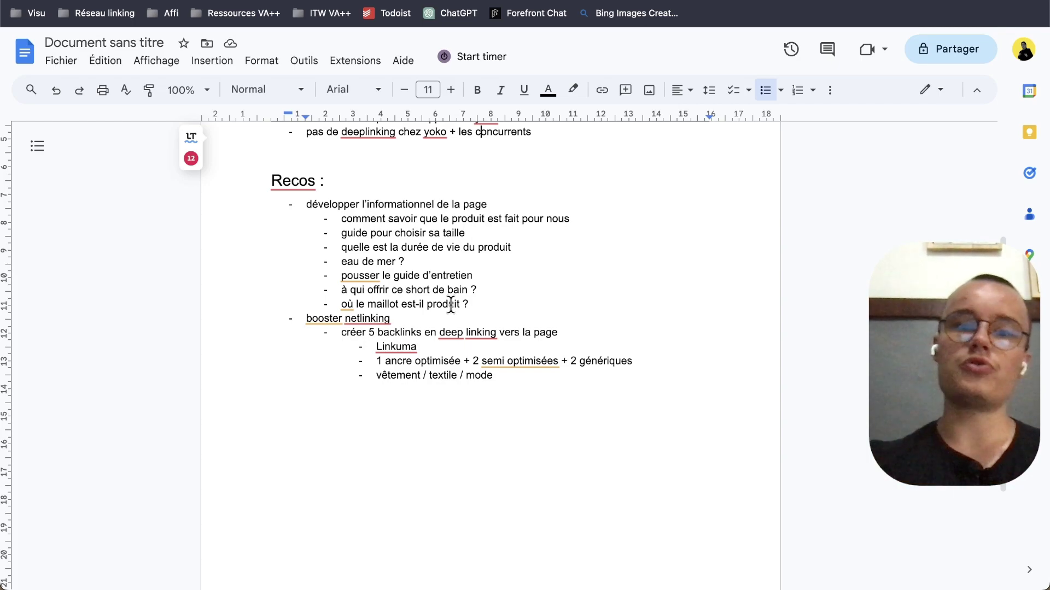
left_click(558, 243)
type("/ qualité")
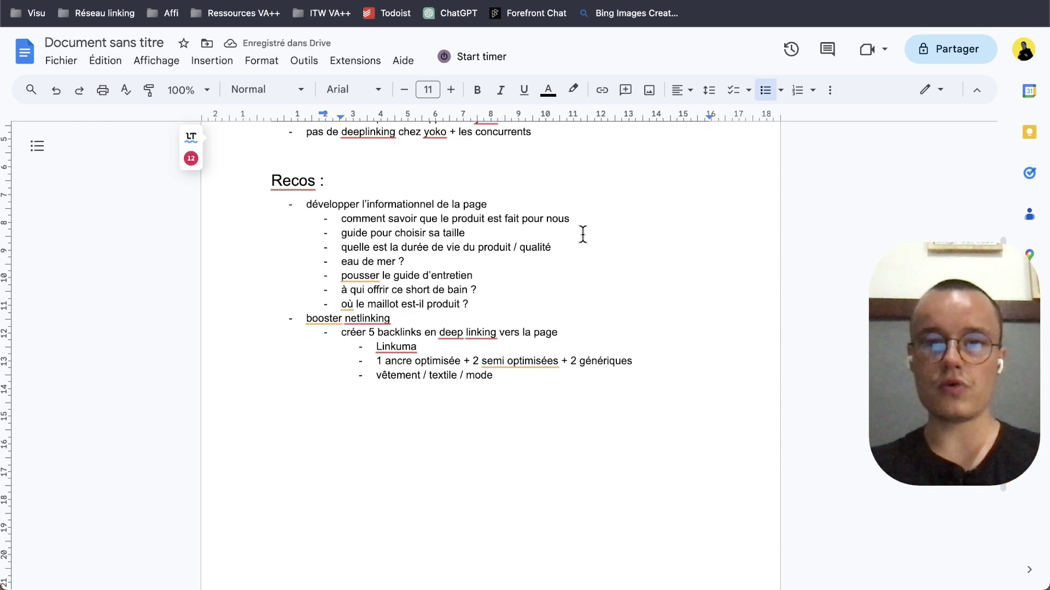
Append "(liste à puce étapes)" to the "pousser le guide d'entretien" item
left_click(503, 273)
key("Right")
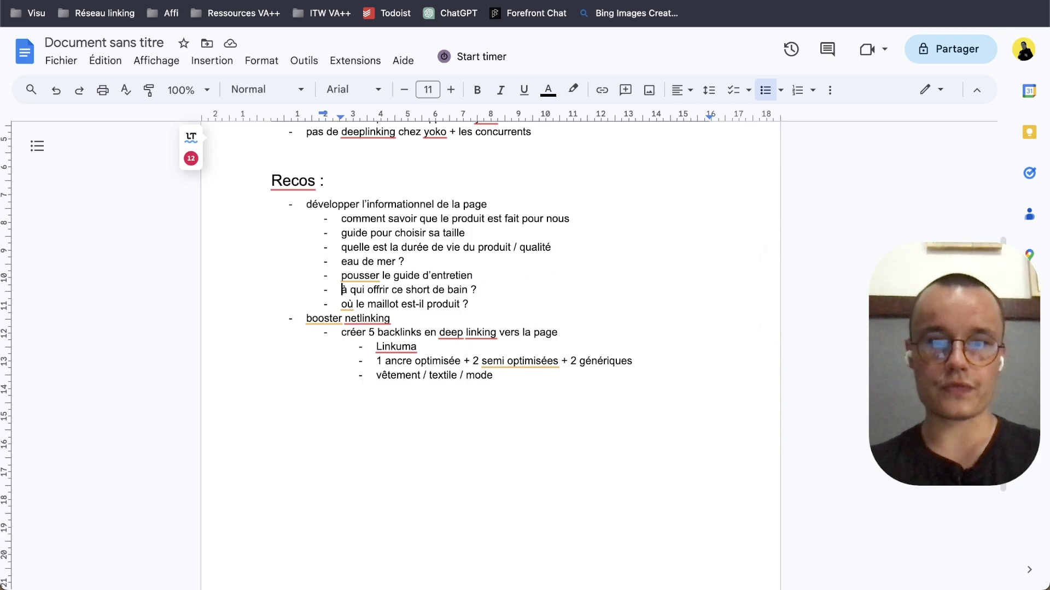
type("(liste ")
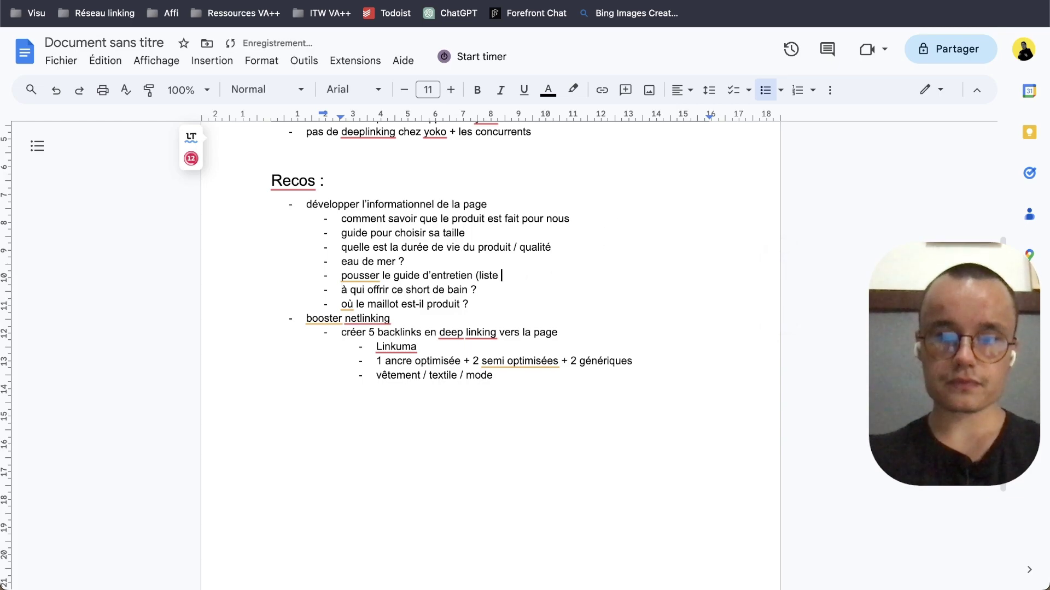
type("à puyo de")
key("BackSpace")
key("BackSpace")
key("BackSpace")
key("BackSpace")
key("BackSpace")
type("ce étapes)")
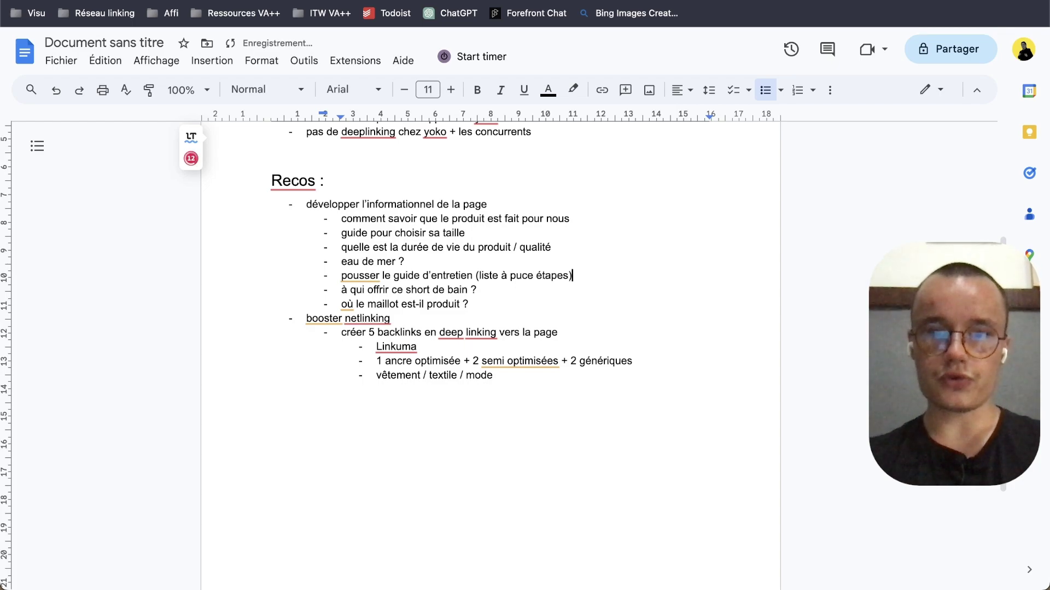
Append "(sexe, tranche âge)" to the "à qui offrir ce short de bain ?" item
left_click(432, 285)
triple_click(434, 290)
left_click(511, 289)
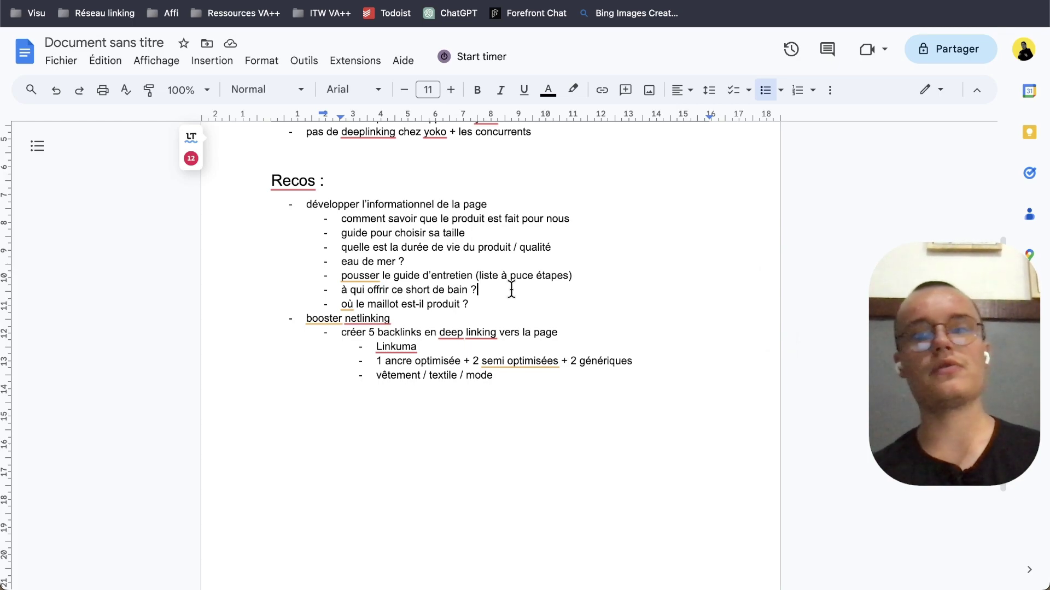
type("n(")
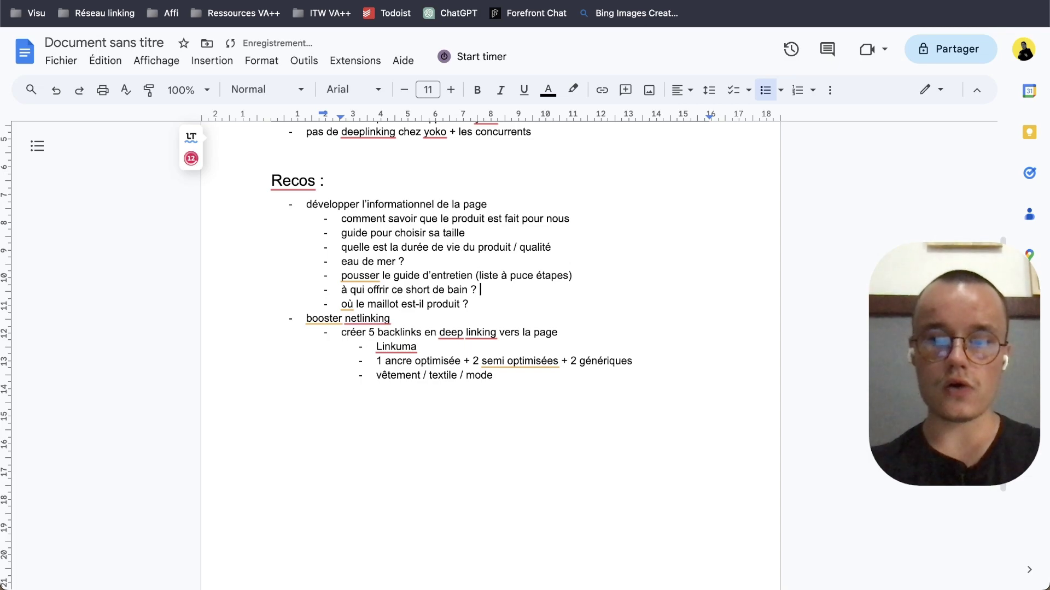
type(" (sexe")
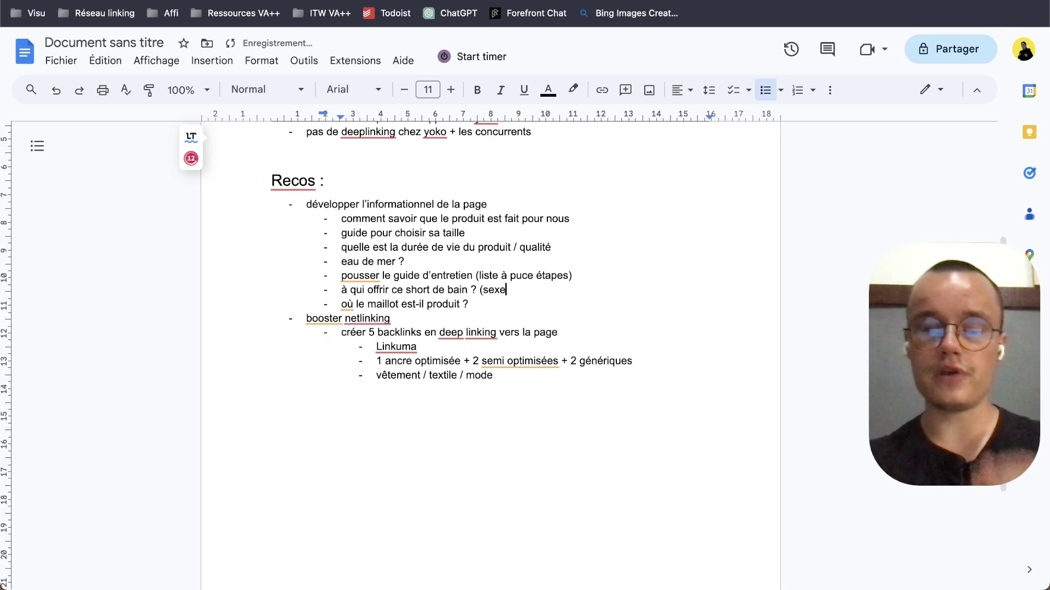
type(", âhe")
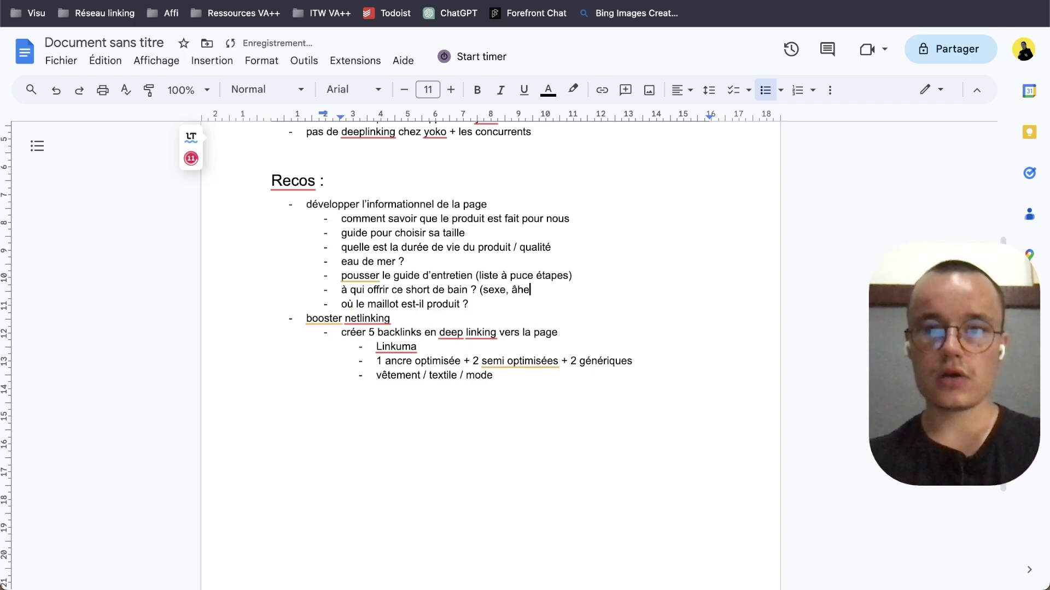
type("tranche âge")
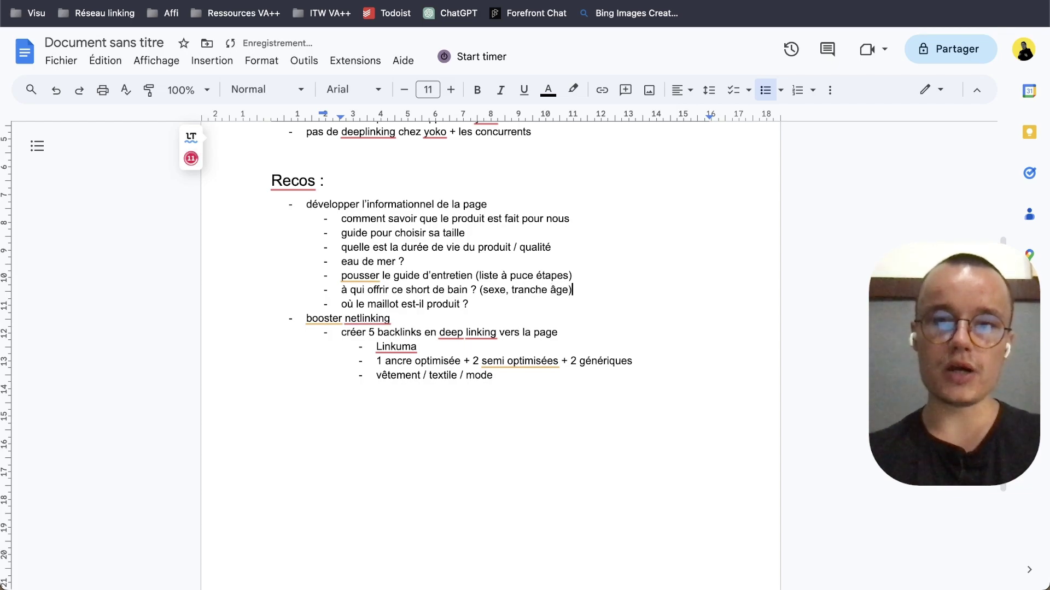
Add a first-level item "=> en faire des <hn>" after "où le maillot est-il produit ?"
left_click(499, 300)
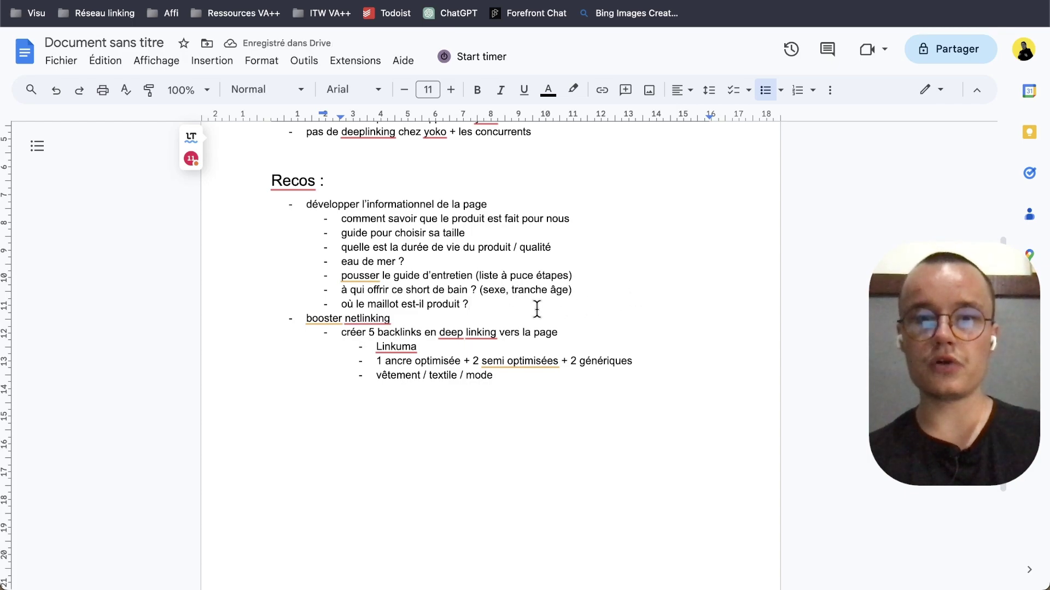
key("Return")
key("shift+Tab")
type("=> en faire")
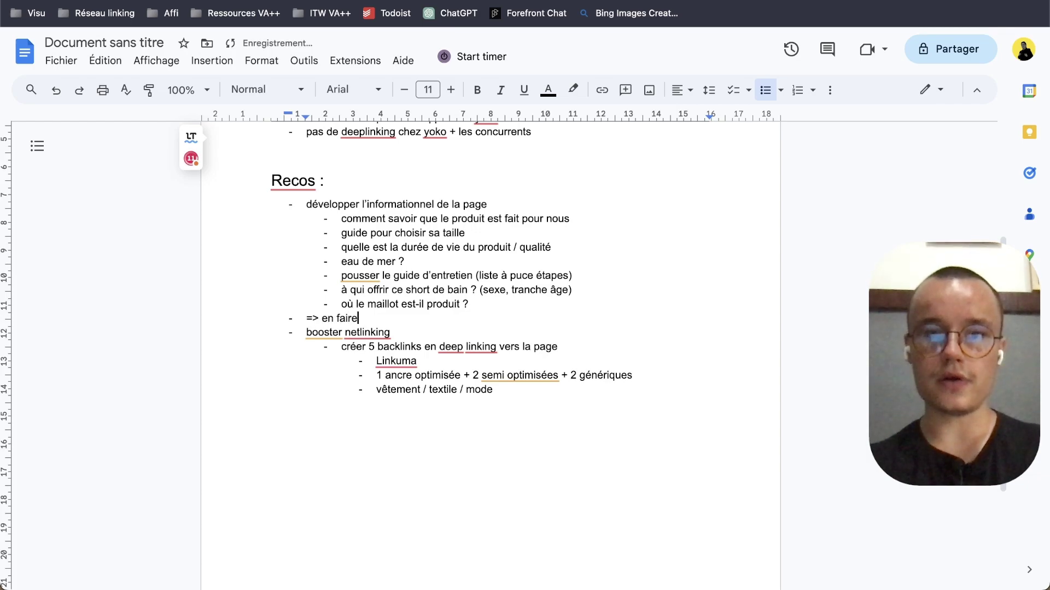
type(" des <hn>")
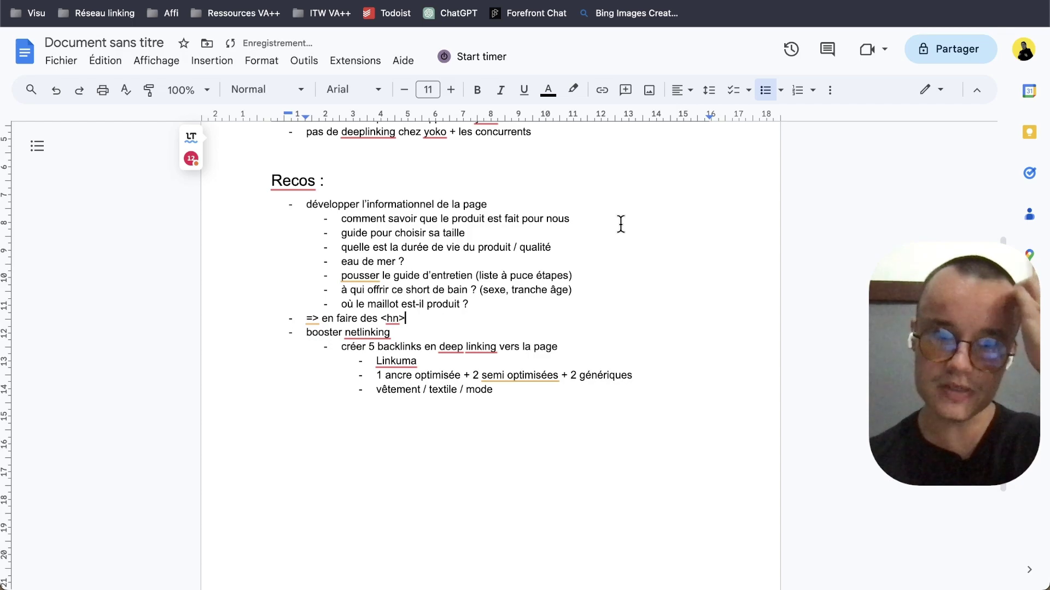
Switch to the Yoko Shop swimsuit product page and inspect its SEO title and meta description with the SEO extension
key("ctrl+Tab")
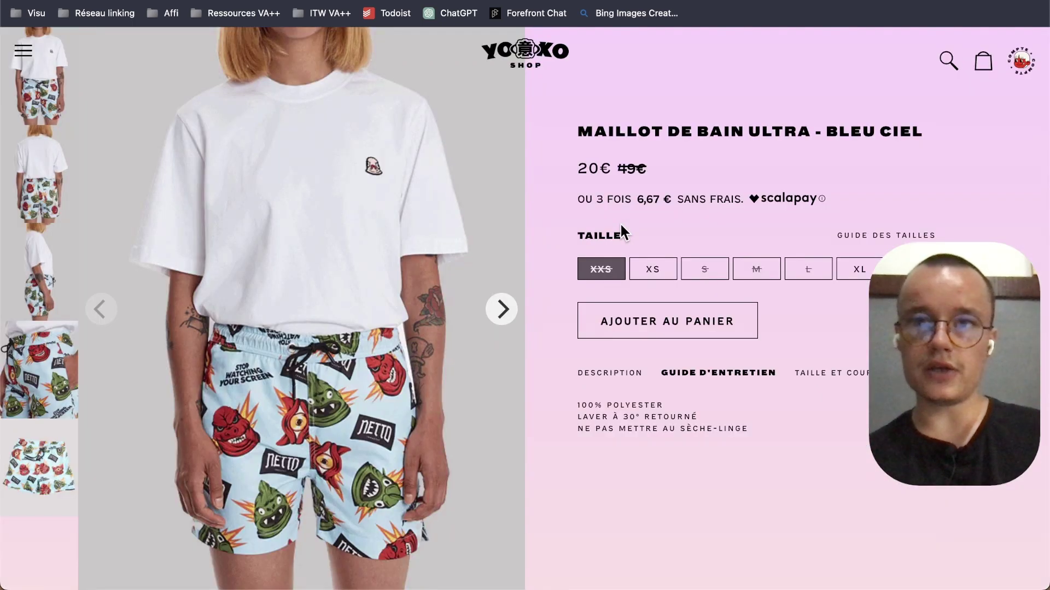
key("alt+shift+d")
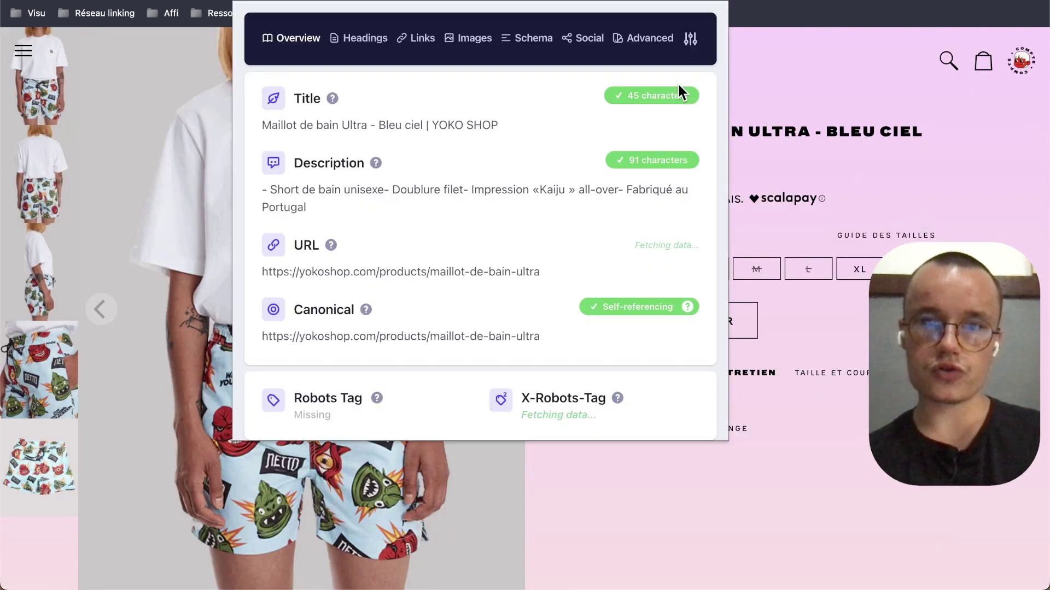
left_click_drag(268, 123, 347, 120)
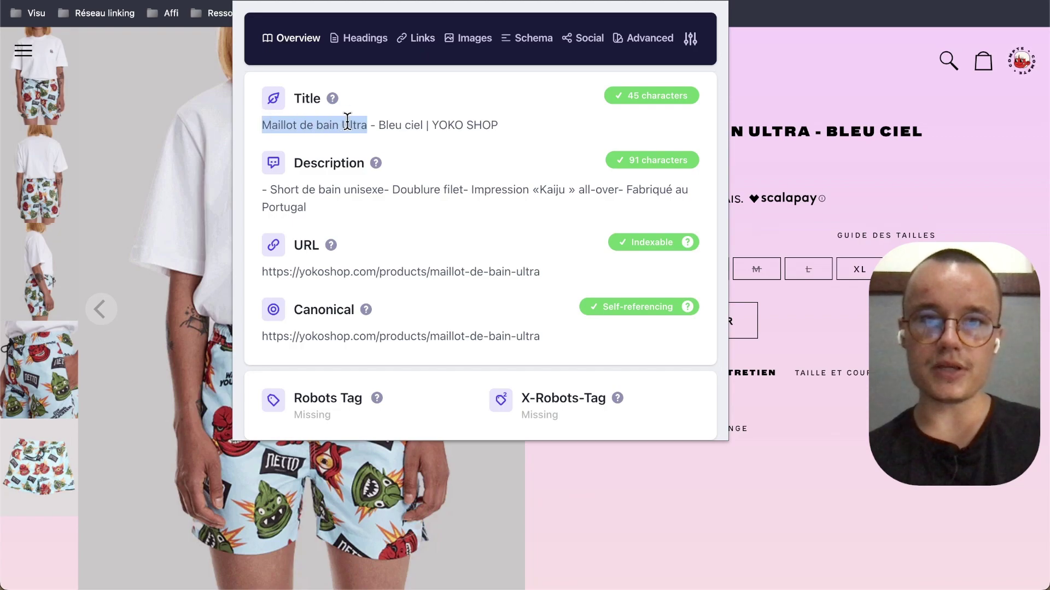
triple_click(396, 122)
double_click(268, 126)
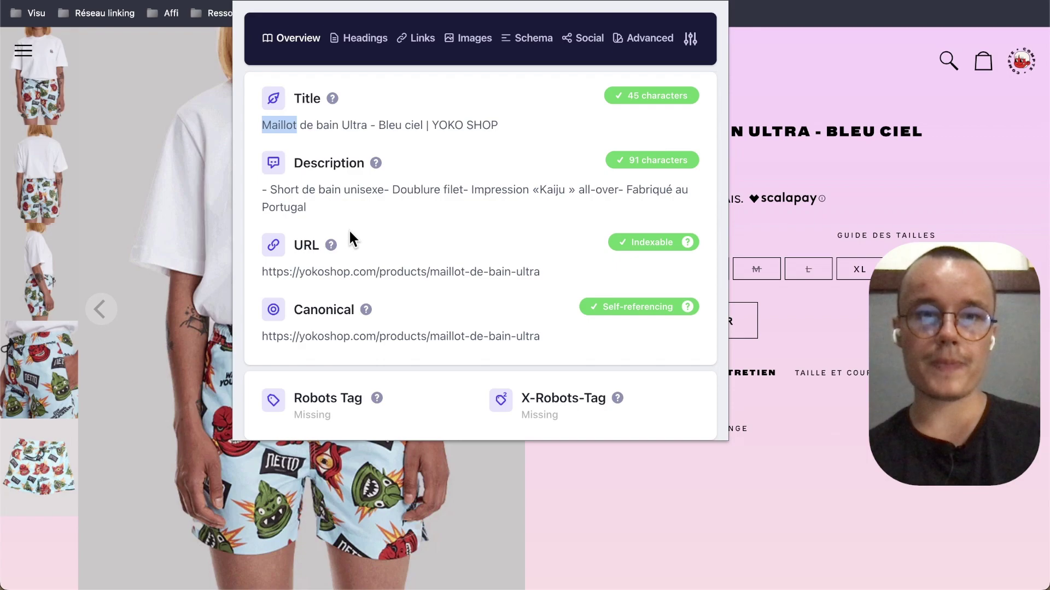
triple_click(306, 191)
left_click(572, 243)
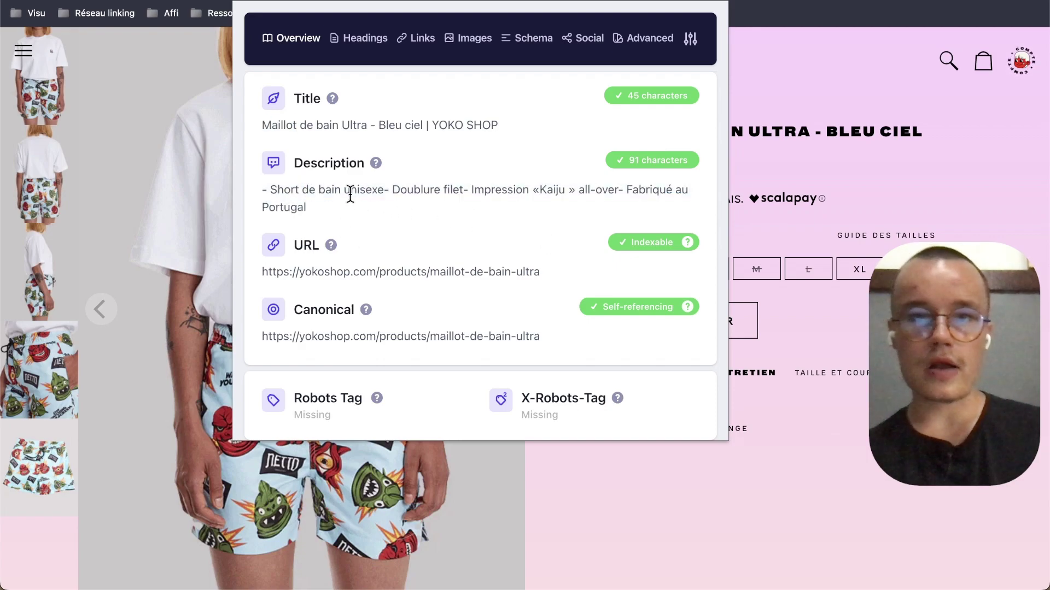
Examine the page's headings, starting with the H2 "VOUS AIMEREZ PEUT-ÊTRE ?" and the H3 product names beneath it
left_click(359, 38)
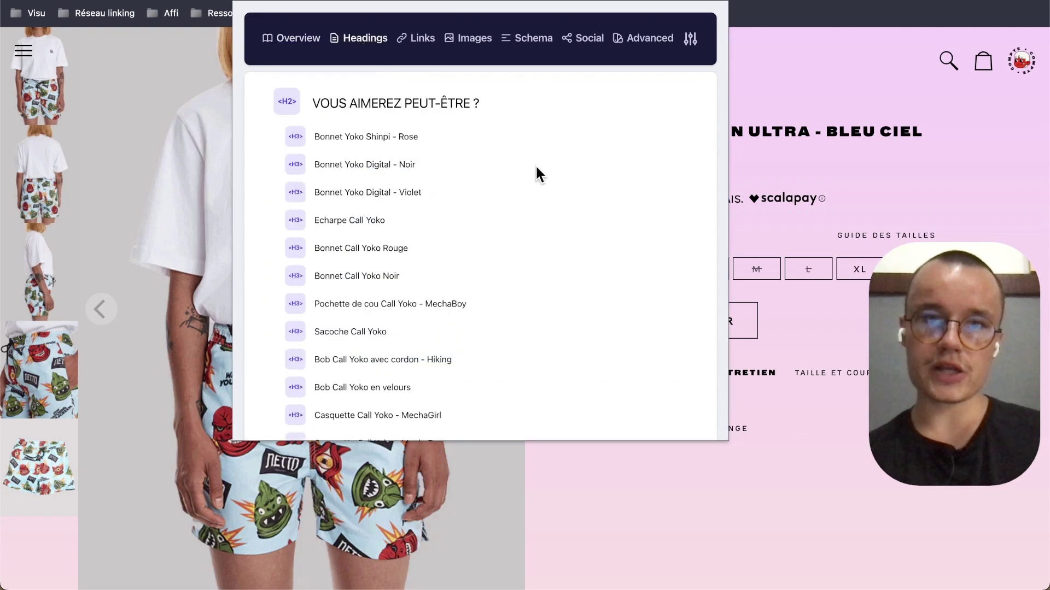
scroll(534, 164, "down", 10)
scroll(535, 164, "down", 10)
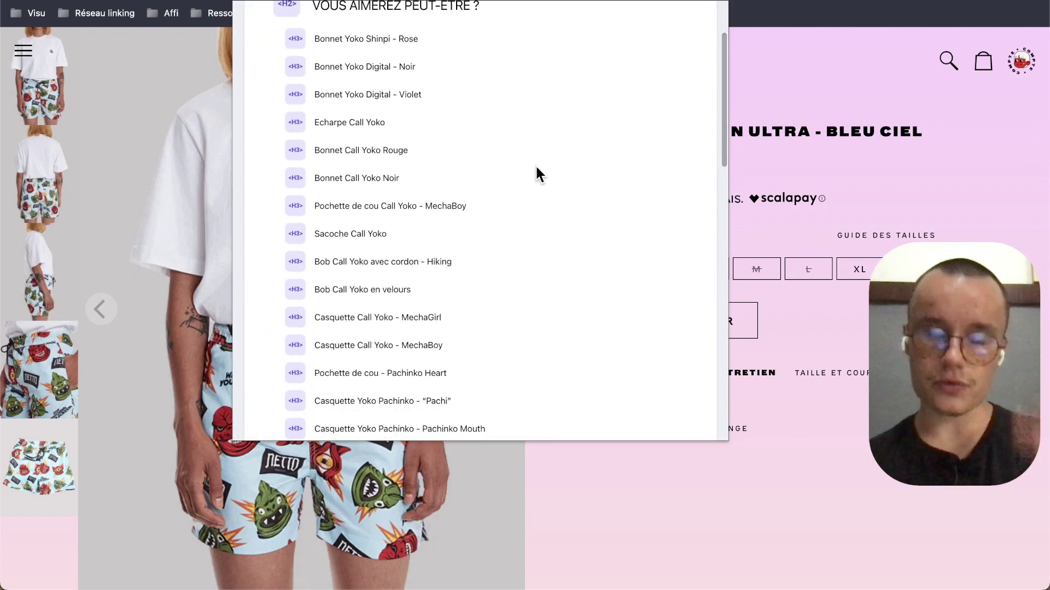
scroll(535, 164, "up", 2)
scroll(535, 174, "up", 2)
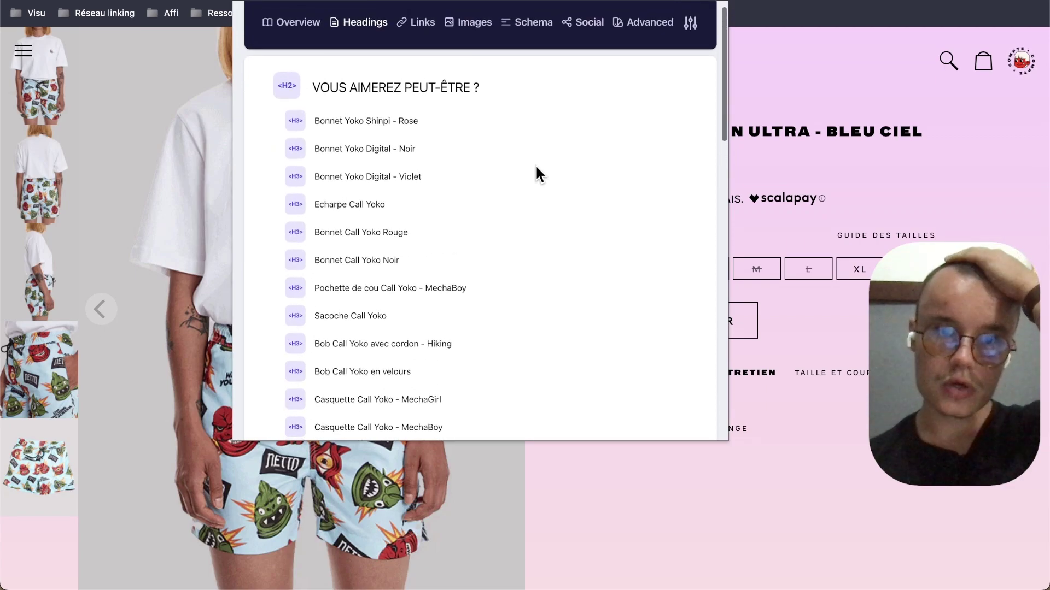
triple_click(356, 87)
scroll(454, 104, "down", 1)
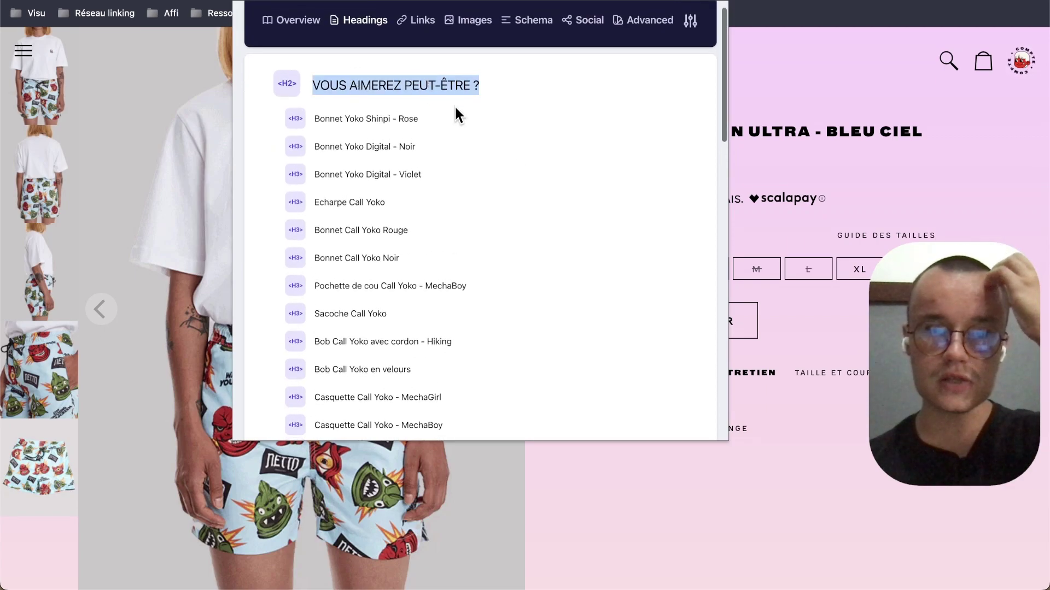
scroll(454, 104, "up", 1)
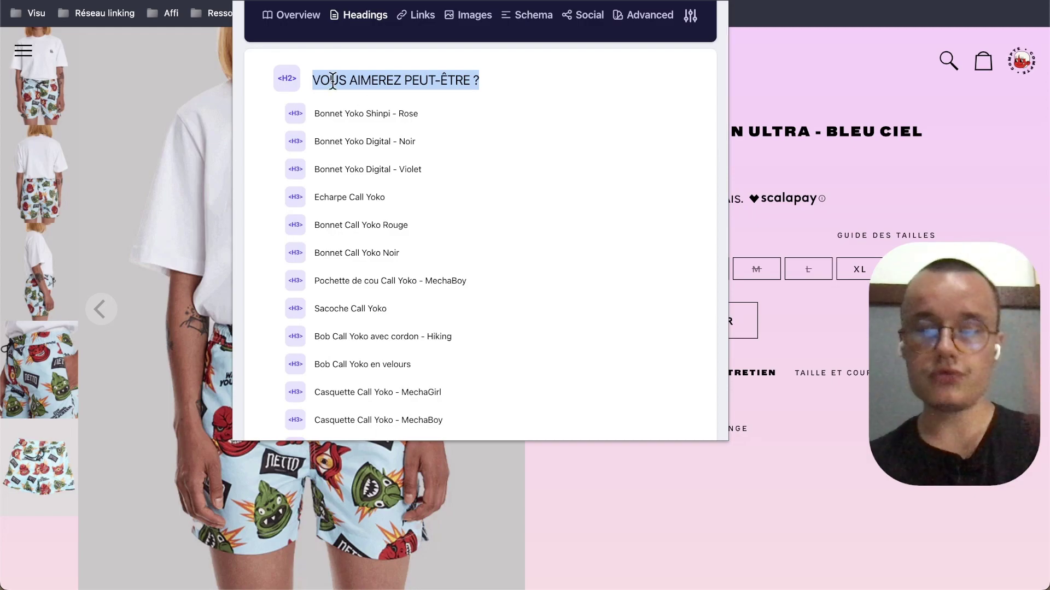
Check the remaining H3 product names and the page's H1 headings, "PANIER" and "Maillot de bain Ultra - Bleu ciel"
scroll(520, 206, "down", 10)
scroll(521, 203, "down", 1)
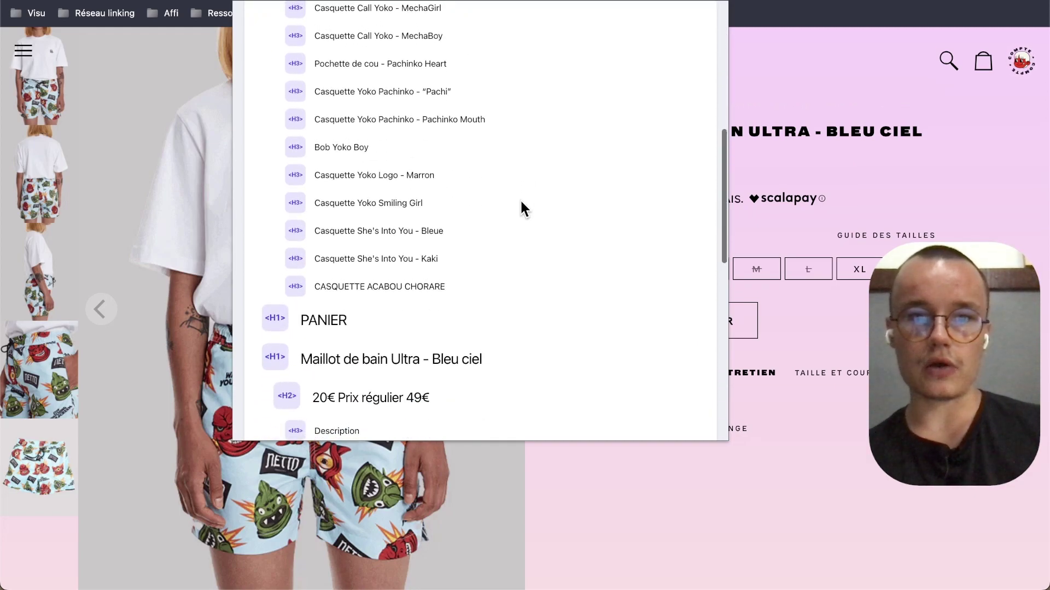
triple_click(388, 295)
scroll(387, 300, "down", 3)
triple_click(324, 217)
scroll(539, 237, "down", 4)
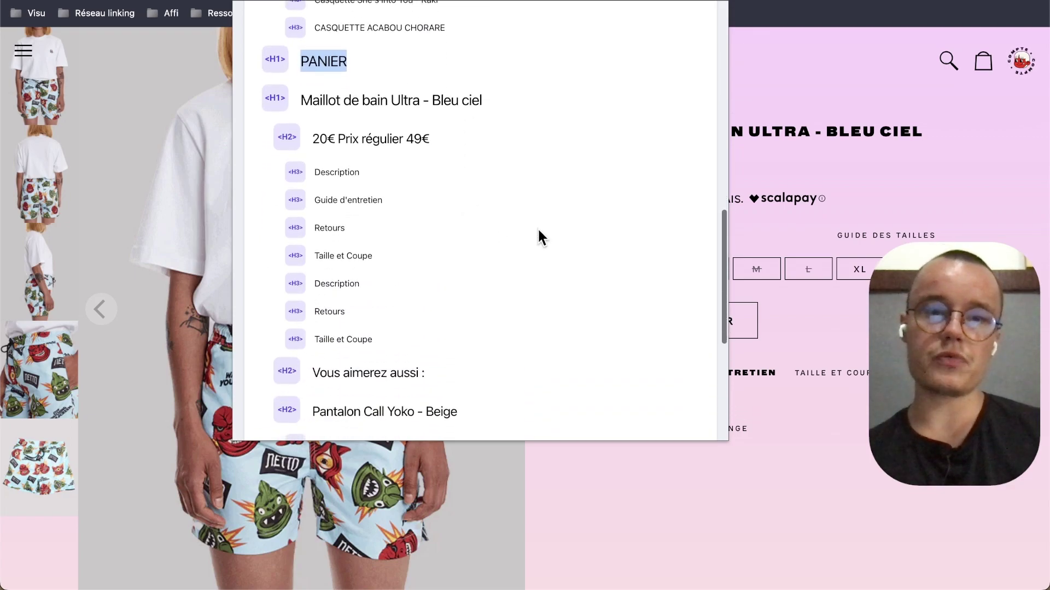
triple_click(323, 100)
scroll(476, 131, "down", 2)
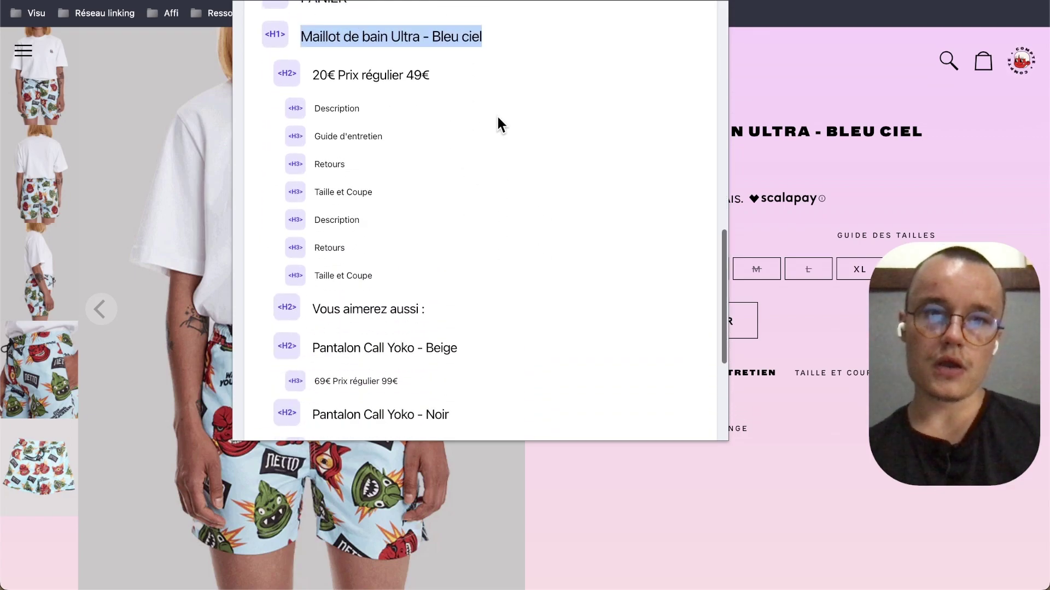
Review the price H2 under the swimsuit's H1 and its H3 headings for description, care guide, returns and sizing
triple_click(328, 72)
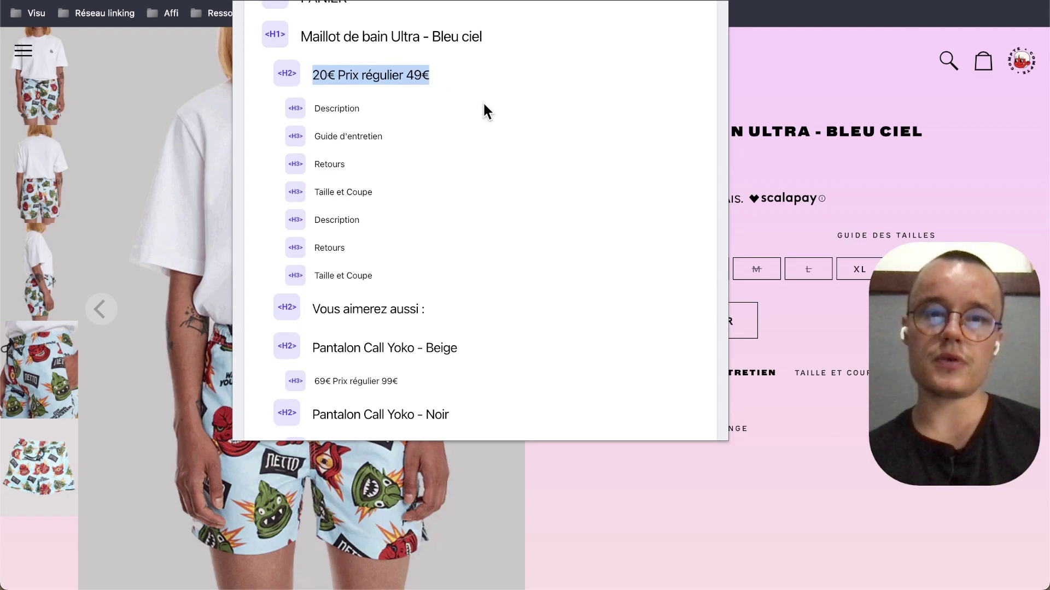
scroll(484, 105, "down", 1)
left_click_drag(313, 81, 402, 251)
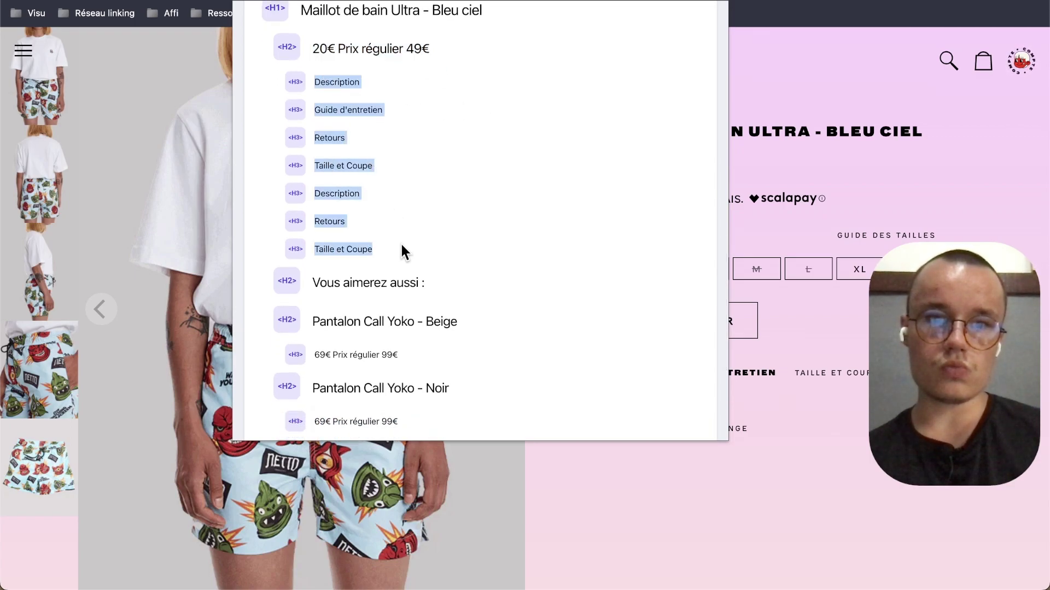
left_click(402, 247)
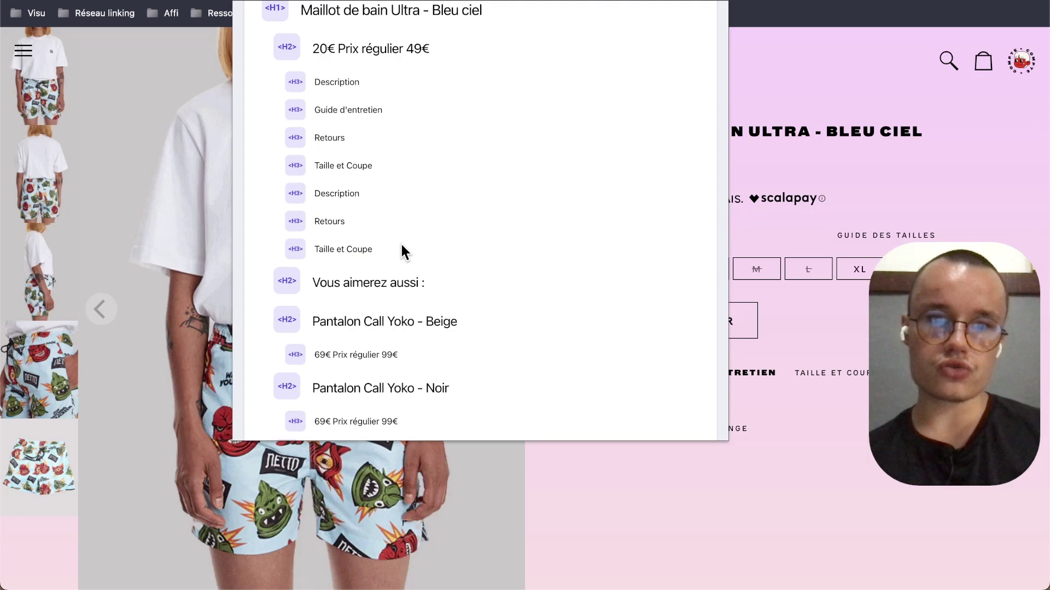
triple_click(360, 247)
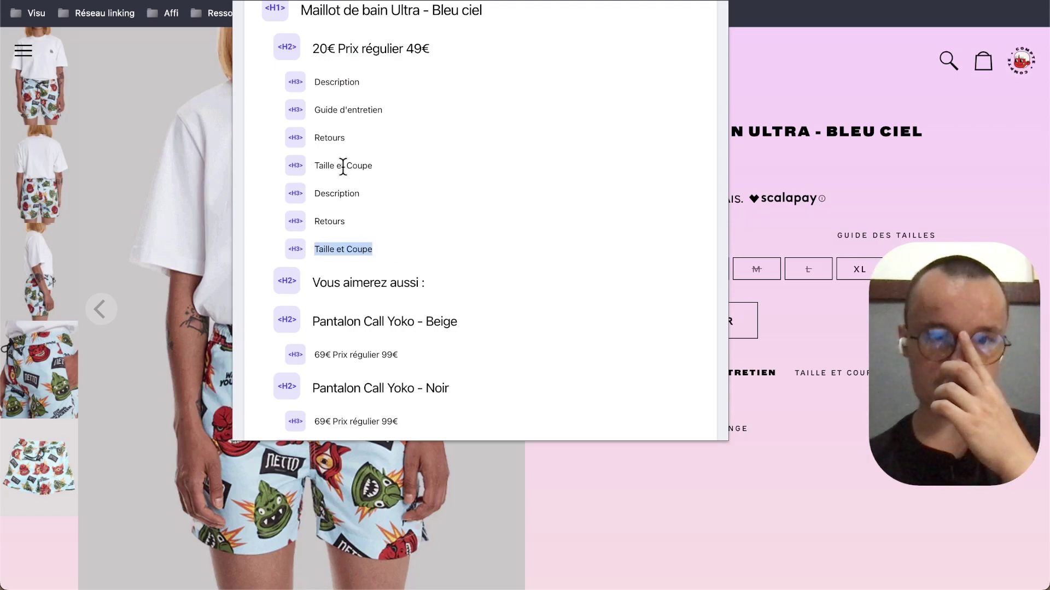
left_click(330, 134)
double_click(330, 137)
scroll(468, 262, "down", 3)
scroll(465, 256, "down", 2)
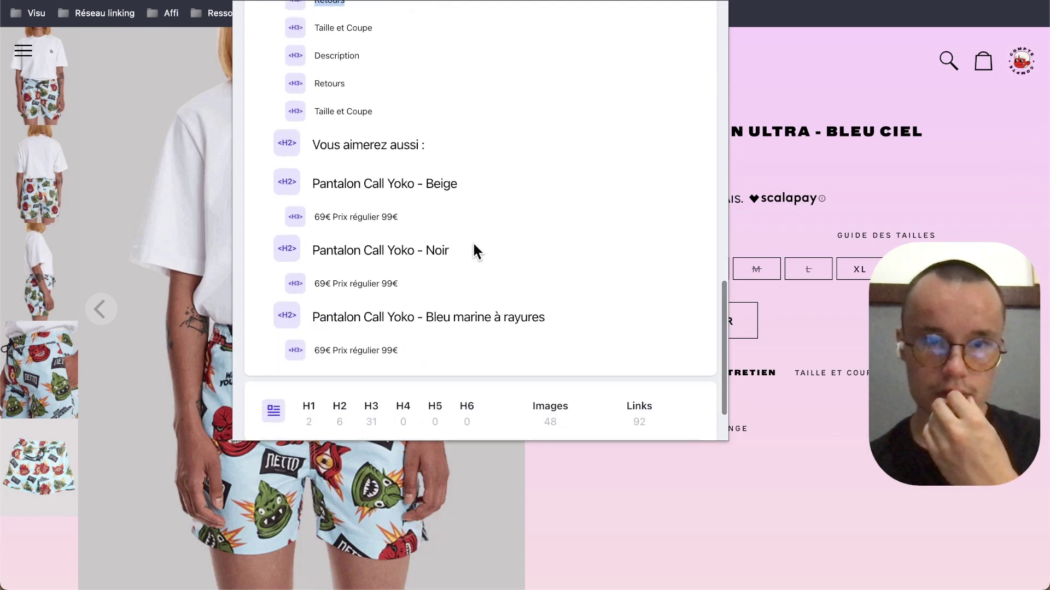
Check the "Vous aimerez aussi :" heading and the related trouser headings, and close the SEO extension
double_click(352, 131)
left_click(352, 135)
double_click(352, 145)
left_click_drag(352, 145, 412, 350)
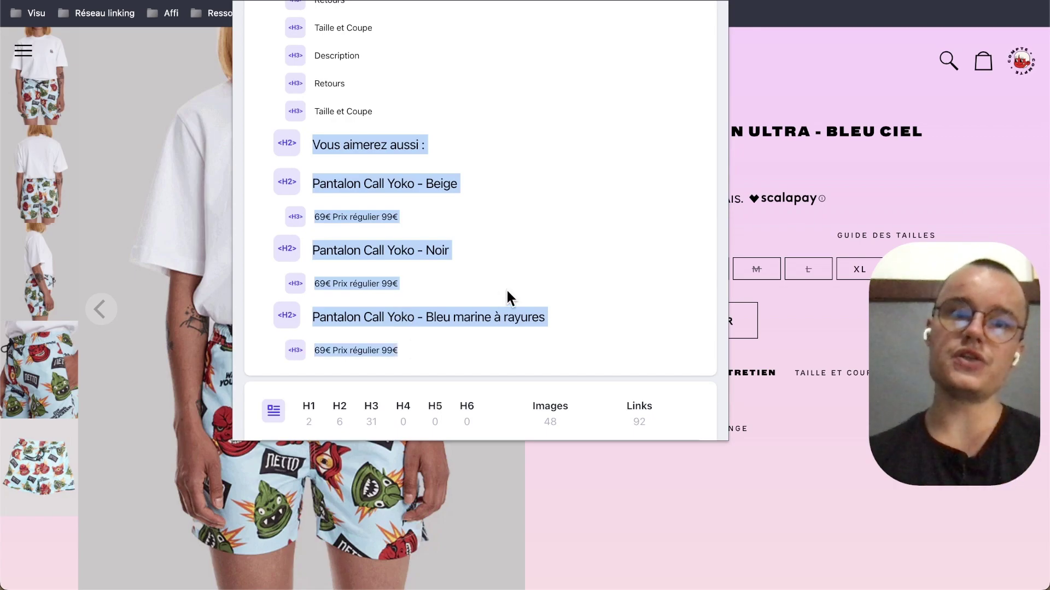
scroll(506, 295, "up", 10)
left_click(146, 313)
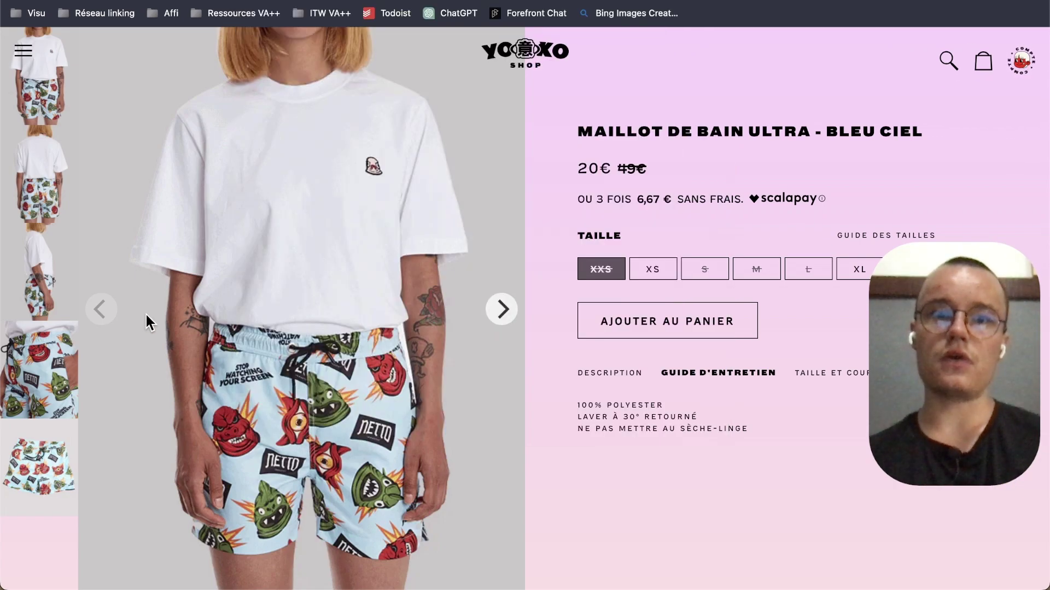
Back in the Google Docs document, add a first-level item "améliorer la structure <hn>" at the end of the Recos list
key("ctrl+Tab")
left_click(509, 391)
key("Return")
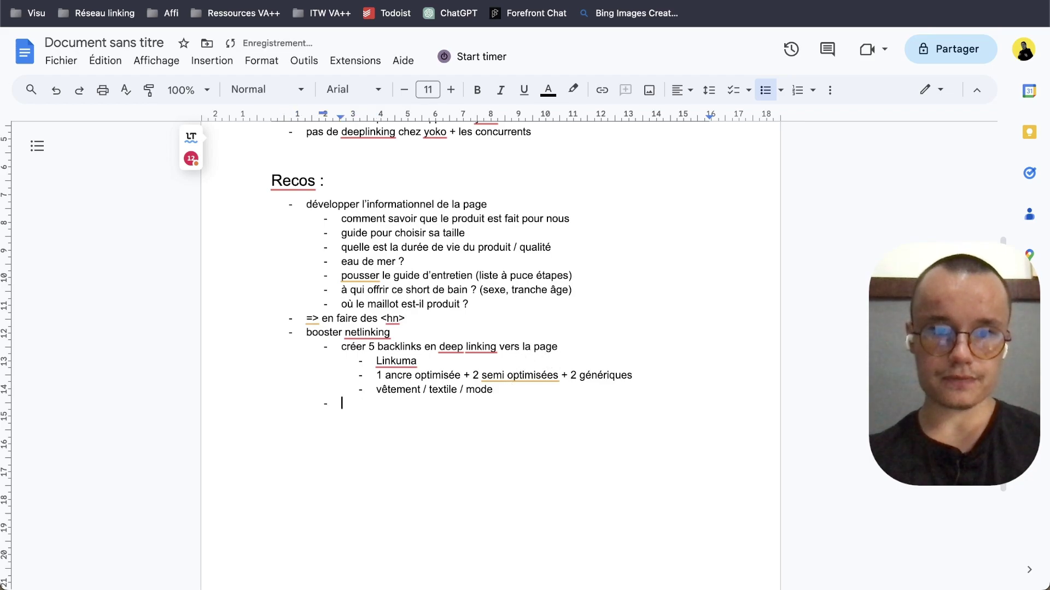
key("shift+Tab")
type("amélio")
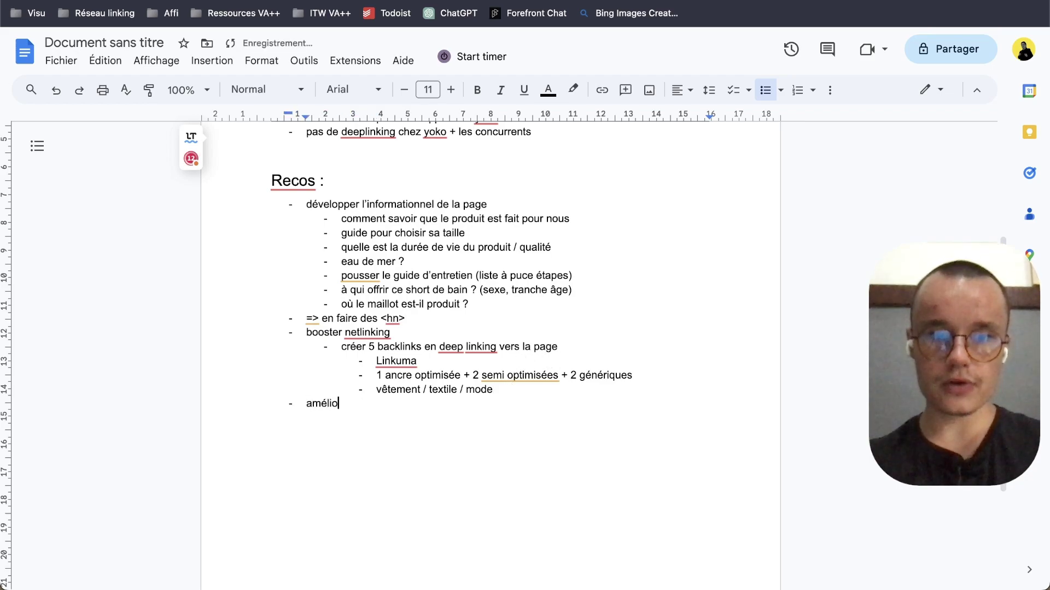
type("rer la structu")
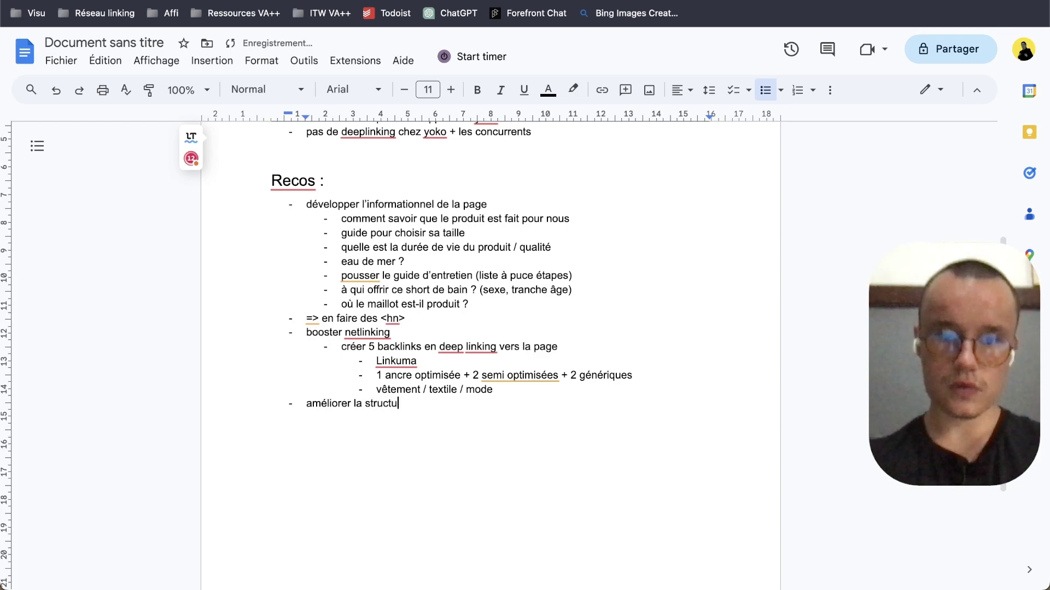
type("re <hn>")
Add sub-items "supprimant les <hn> inutiles et automatiques" and "supprimant les <hn> doublons" under the heading structure item
key("Return")
key("Tab")
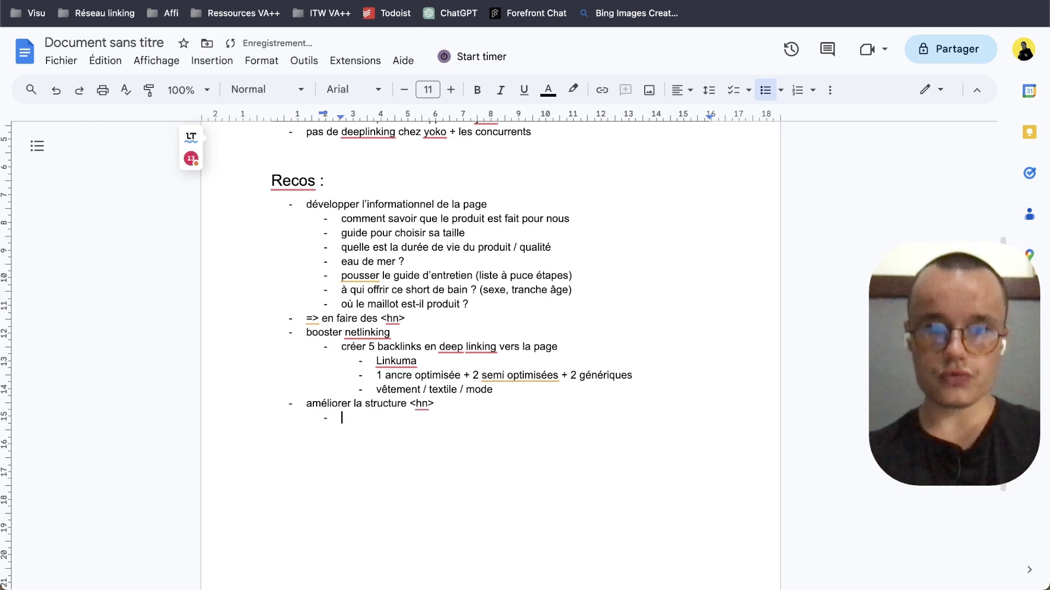
type("supprimant les ")
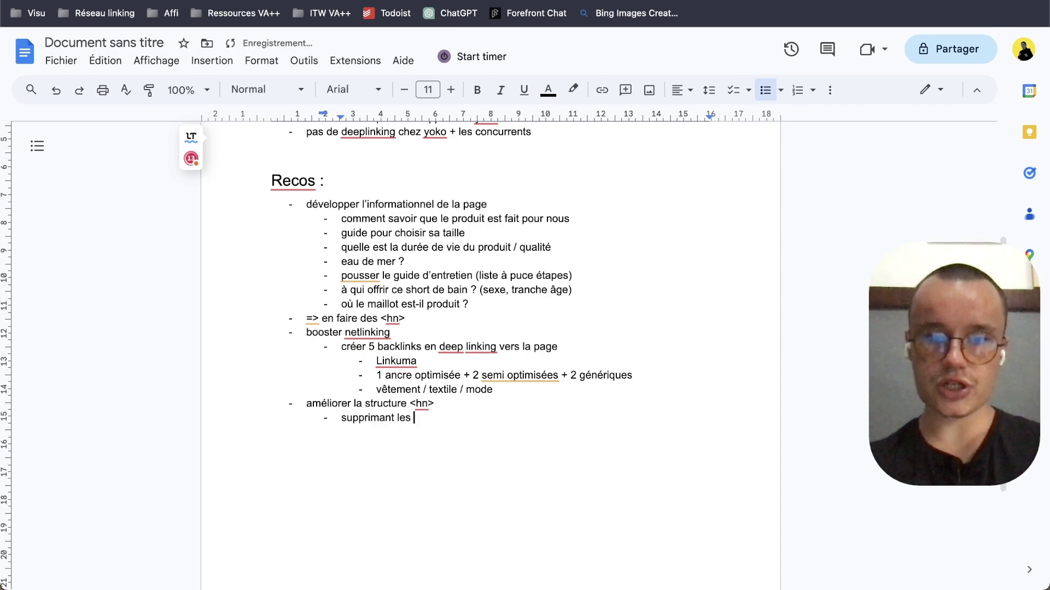
type("<hn> inutiles")
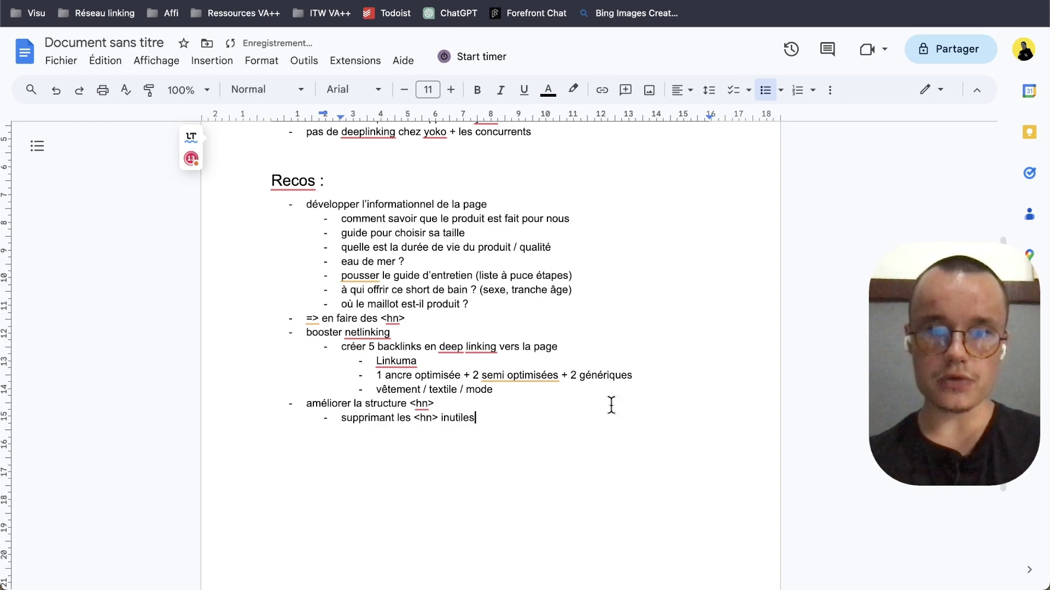
type(" et automatique")
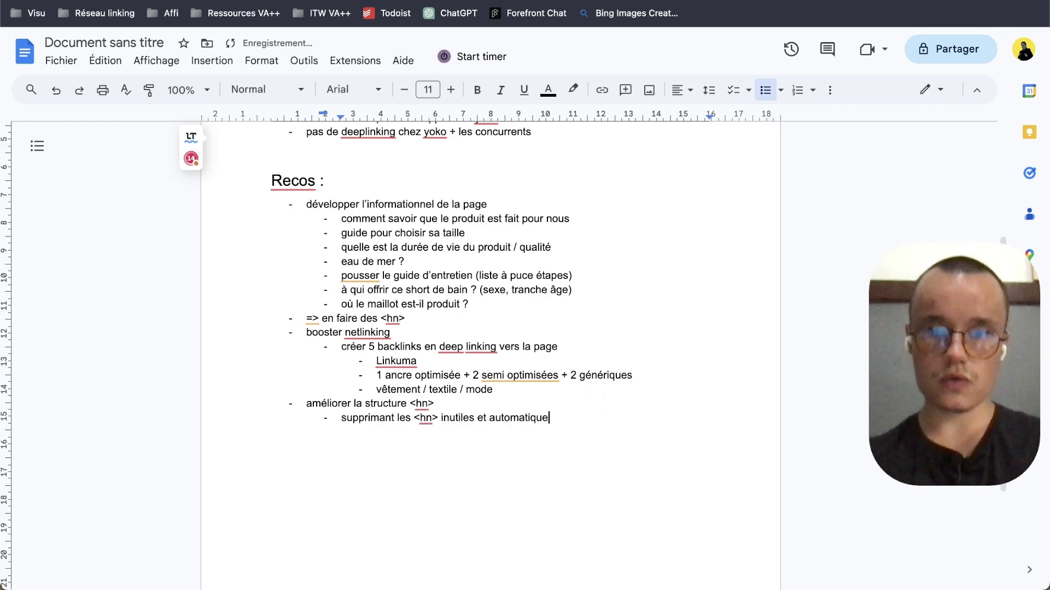
type("s supprim")
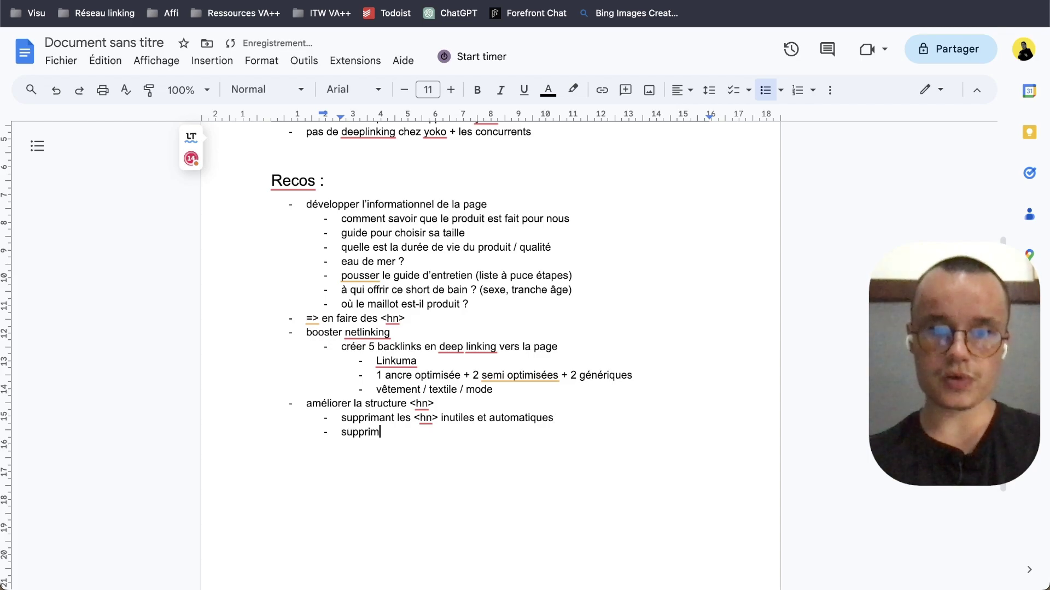
type("ant les <hn> doublons")
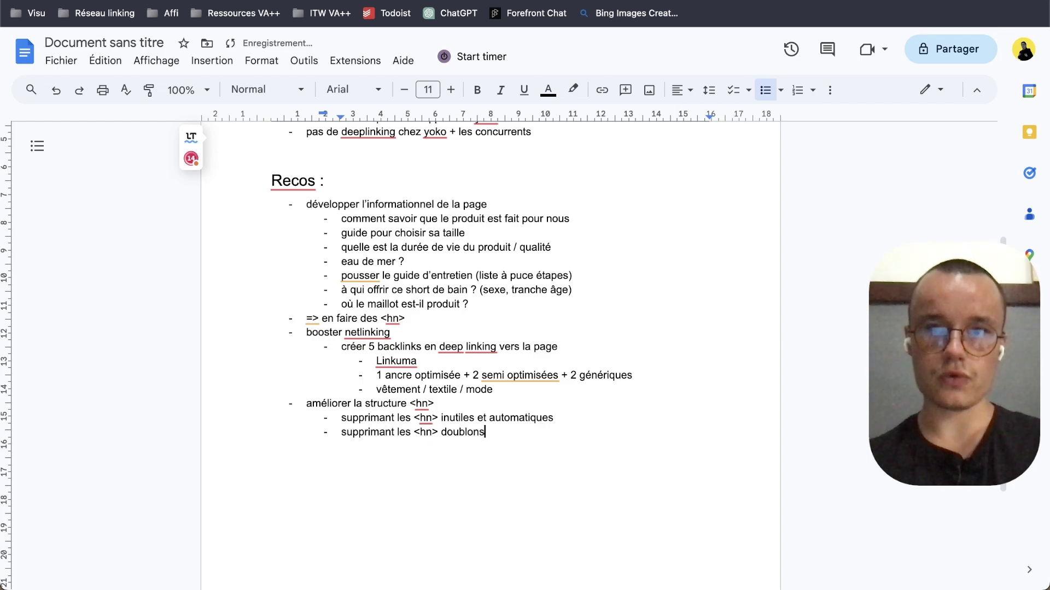
key("ctrl+Tab")
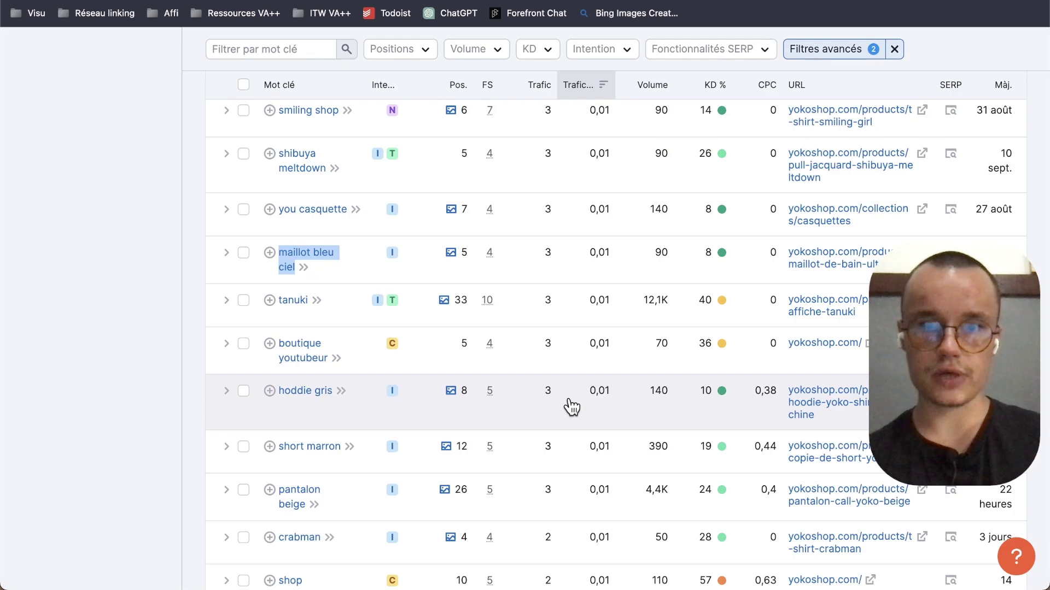
key("ctrl+Tab")
key("ctrl+Tab")
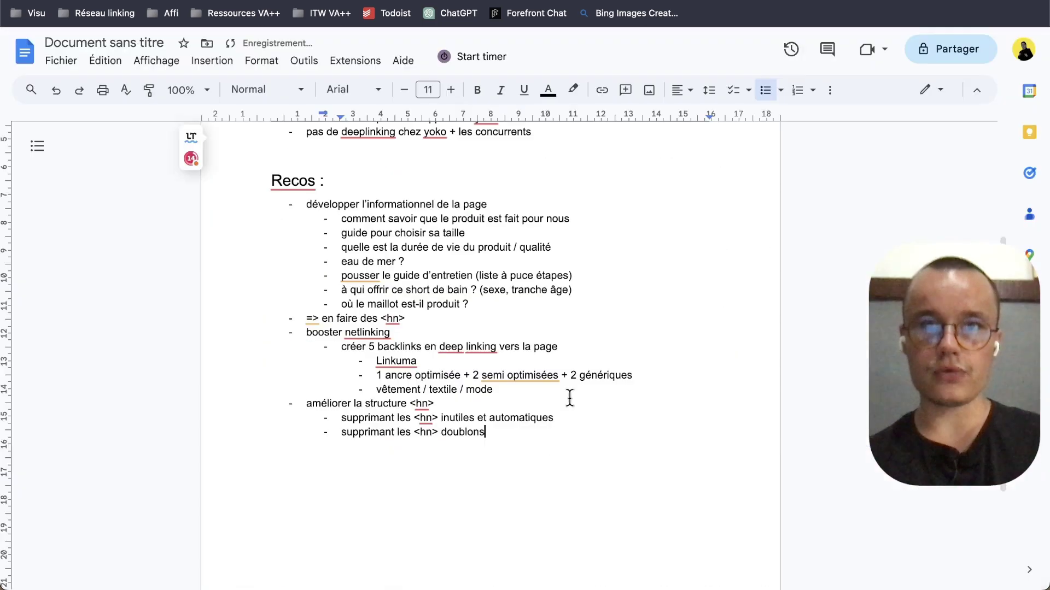
Add a third sub-item "passant le nouvel informationnel ajouté en <h2>" under the heading structure item
key("Return")
type("passant le")
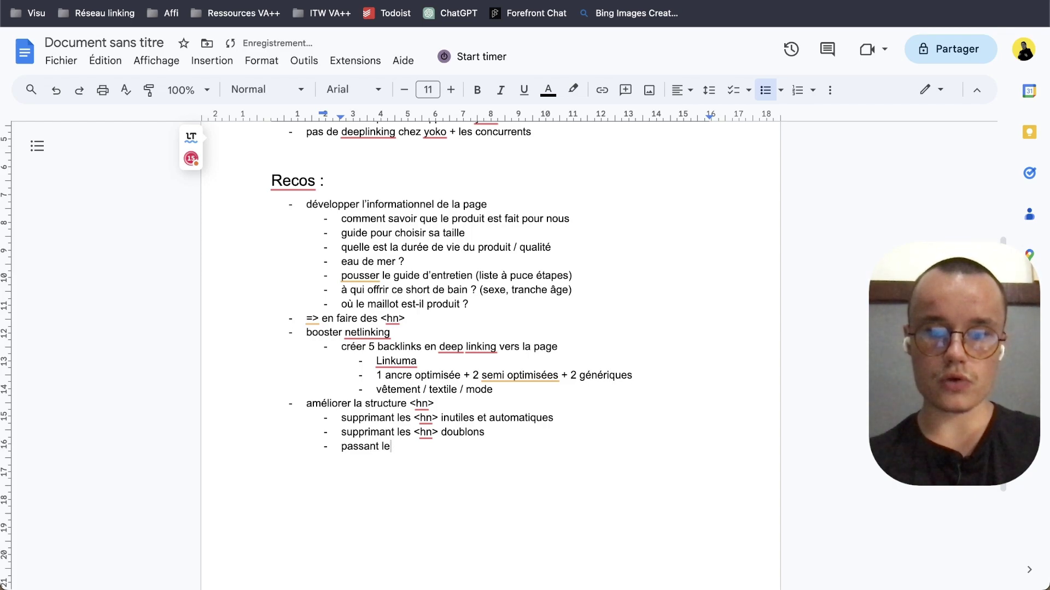
type("s nouvel inform")
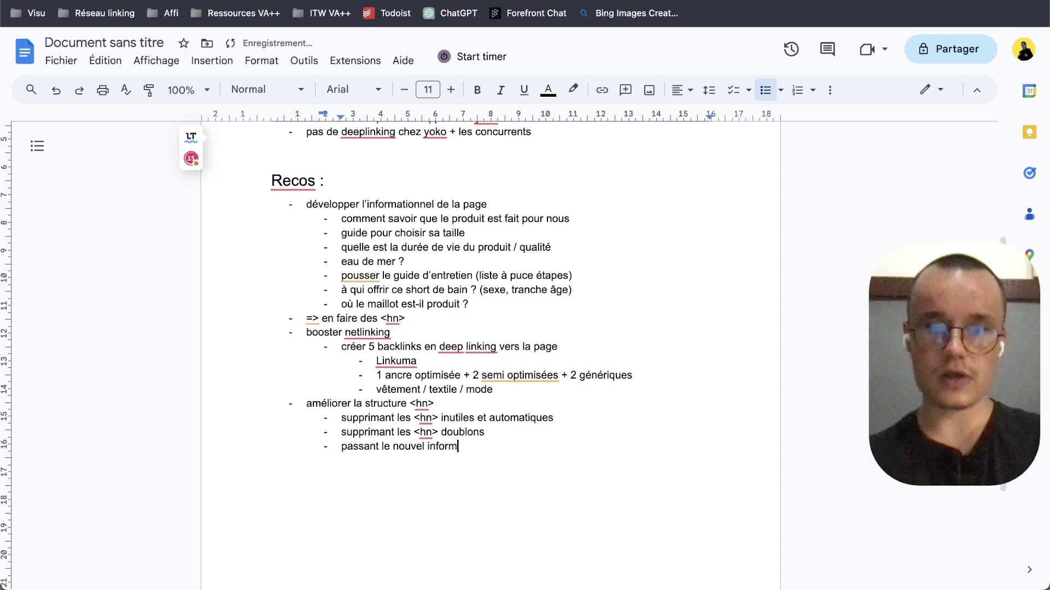
type("ationnel aj")
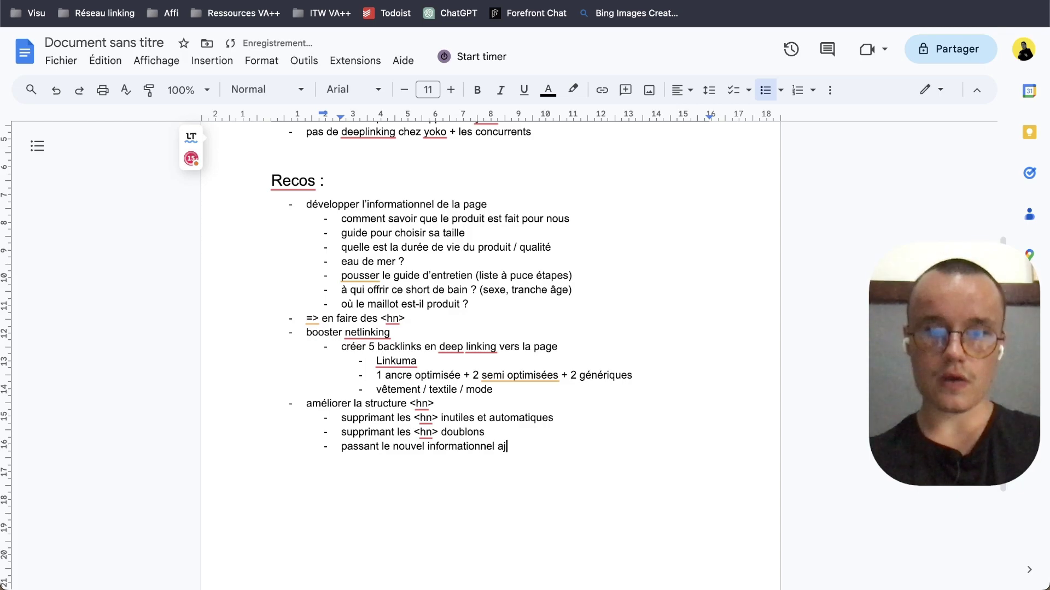
type("outé en <h2>")
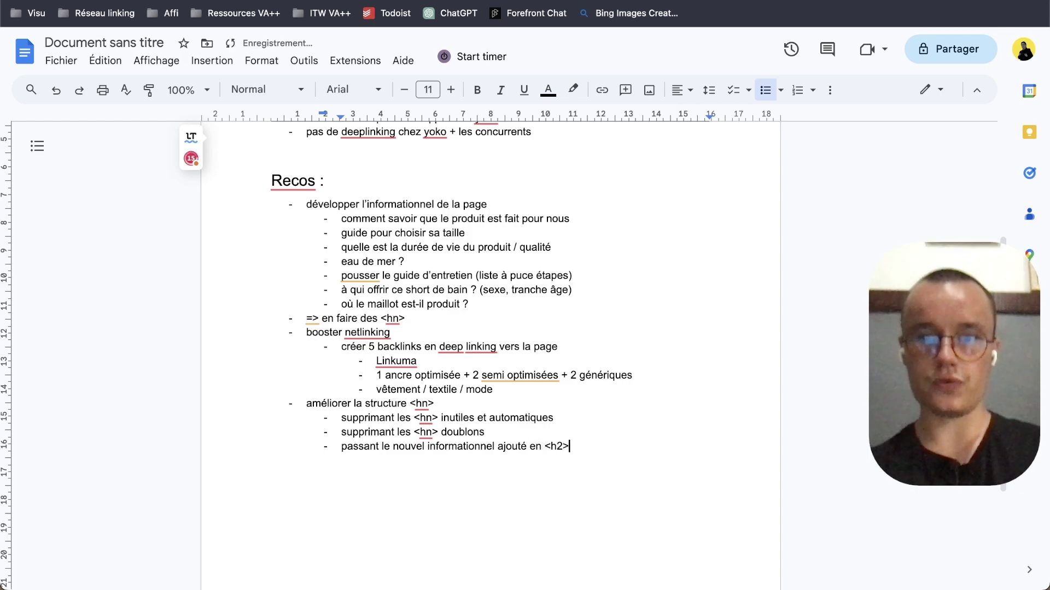
triple_click(422, 233)
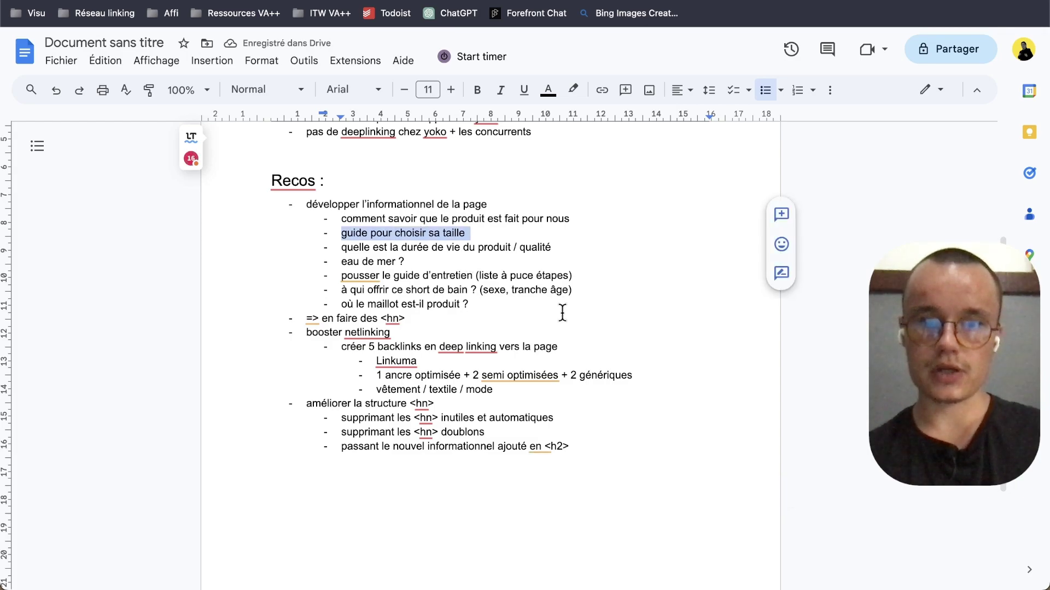
left_click(594, 432)
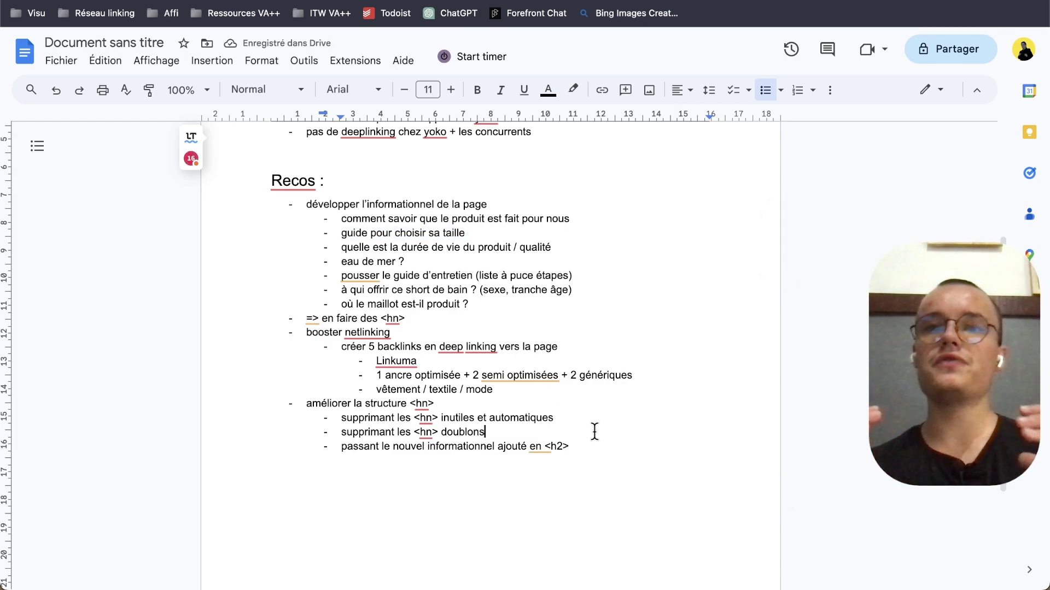